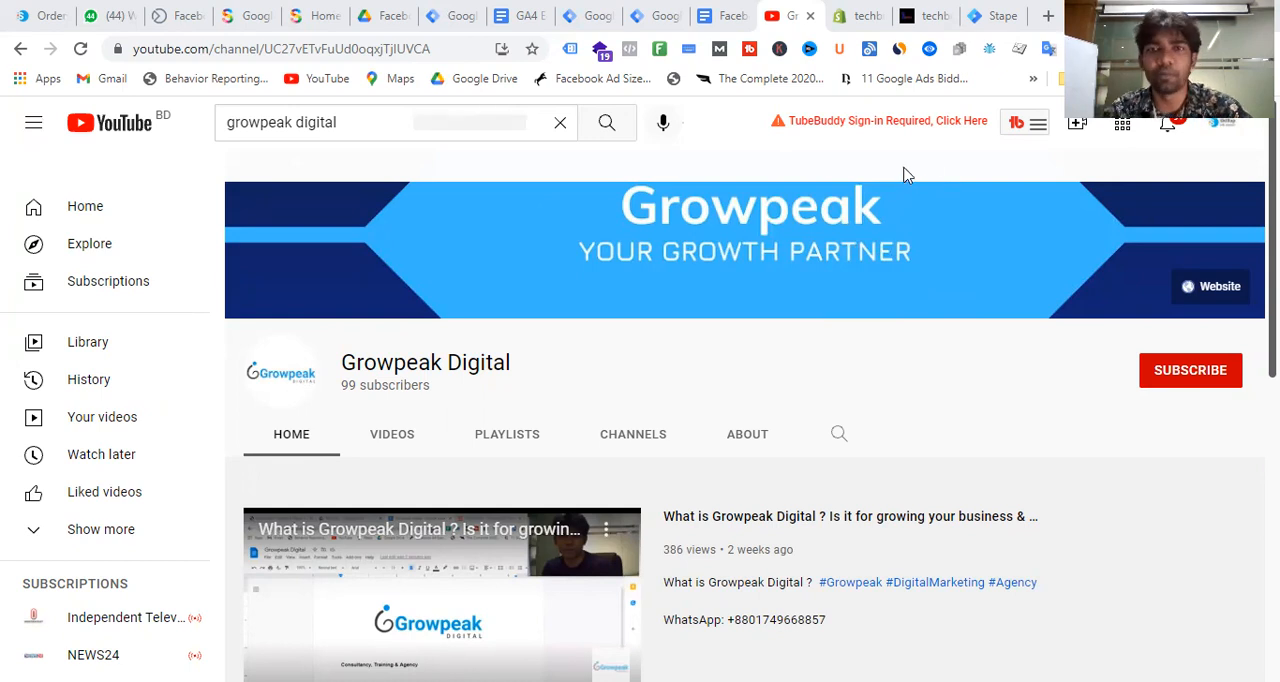
# Review the tag lists of the Tech Buddy Store web container and server container in Google Tag Manager
pyautogui.click(598, 15)
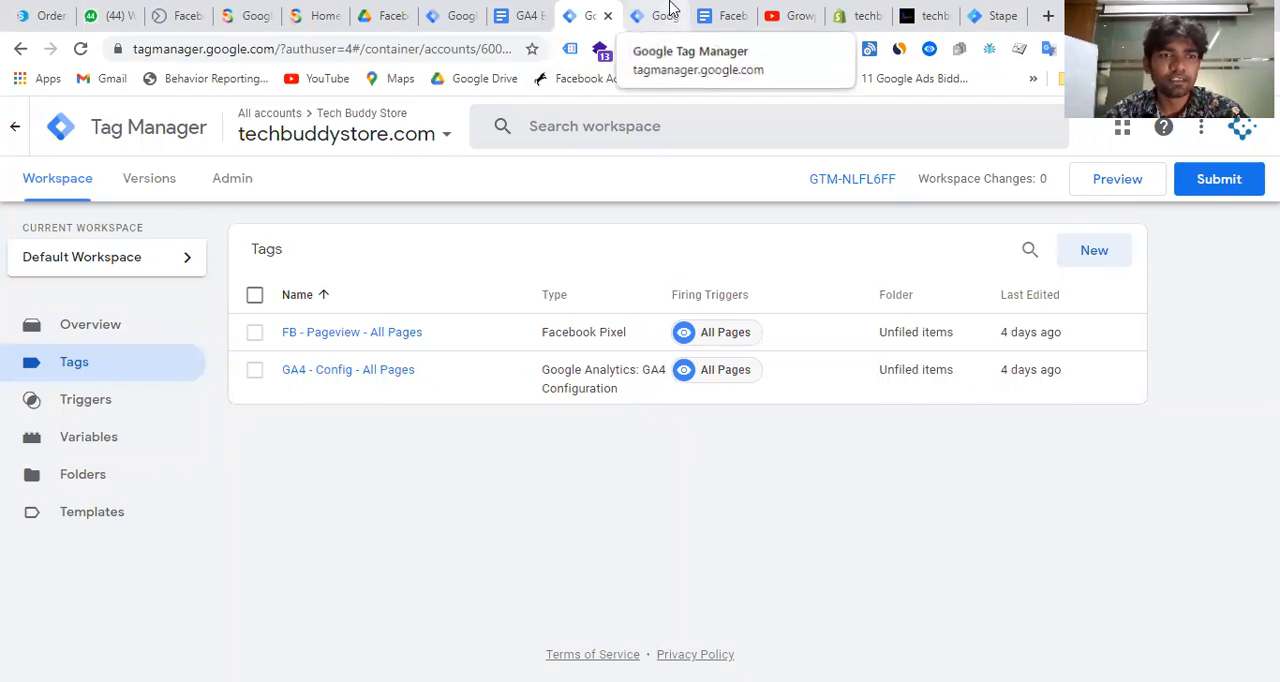
pyautogui.click(668, 12)
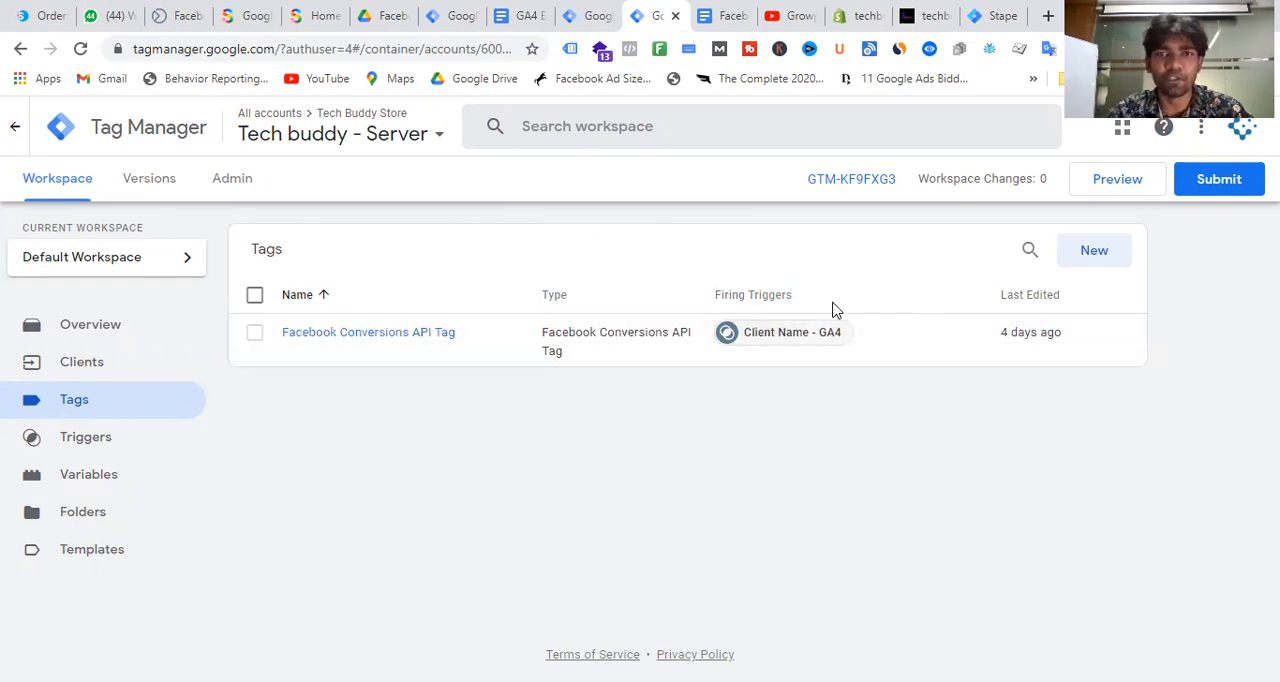
pyautogui.click(598, 15)
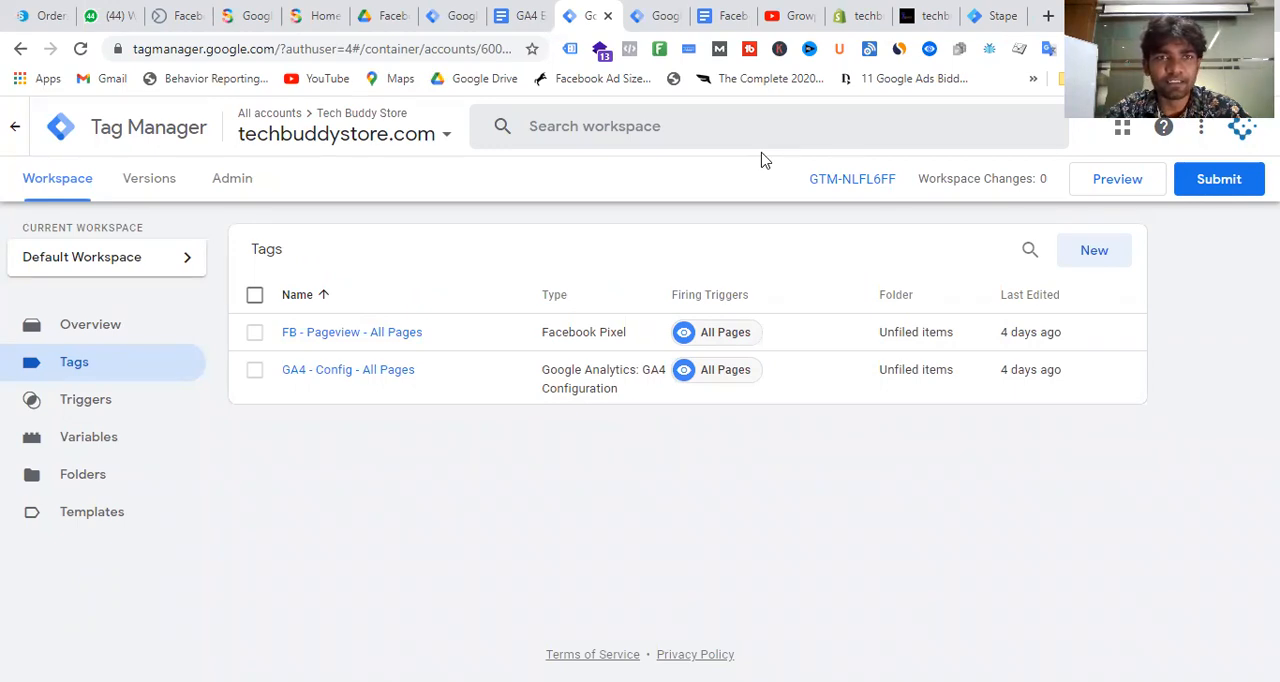
pyautogui.click(1116, 181)
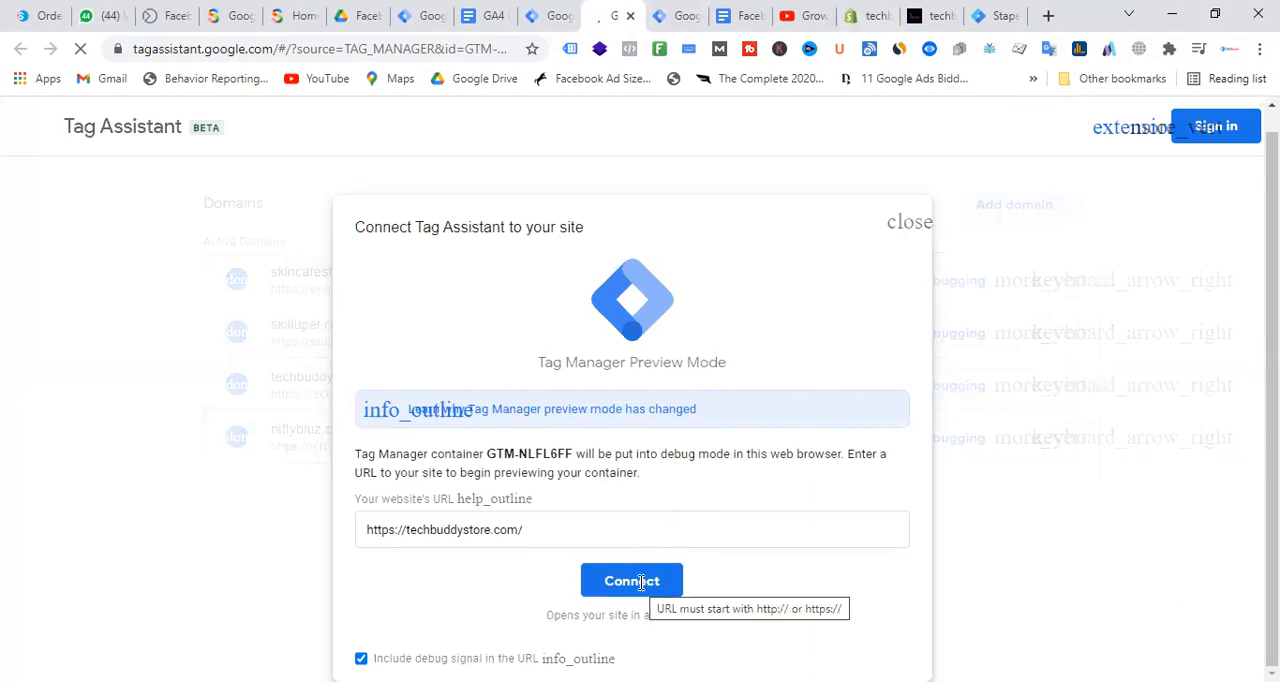
pyautogui.click(641, 583)
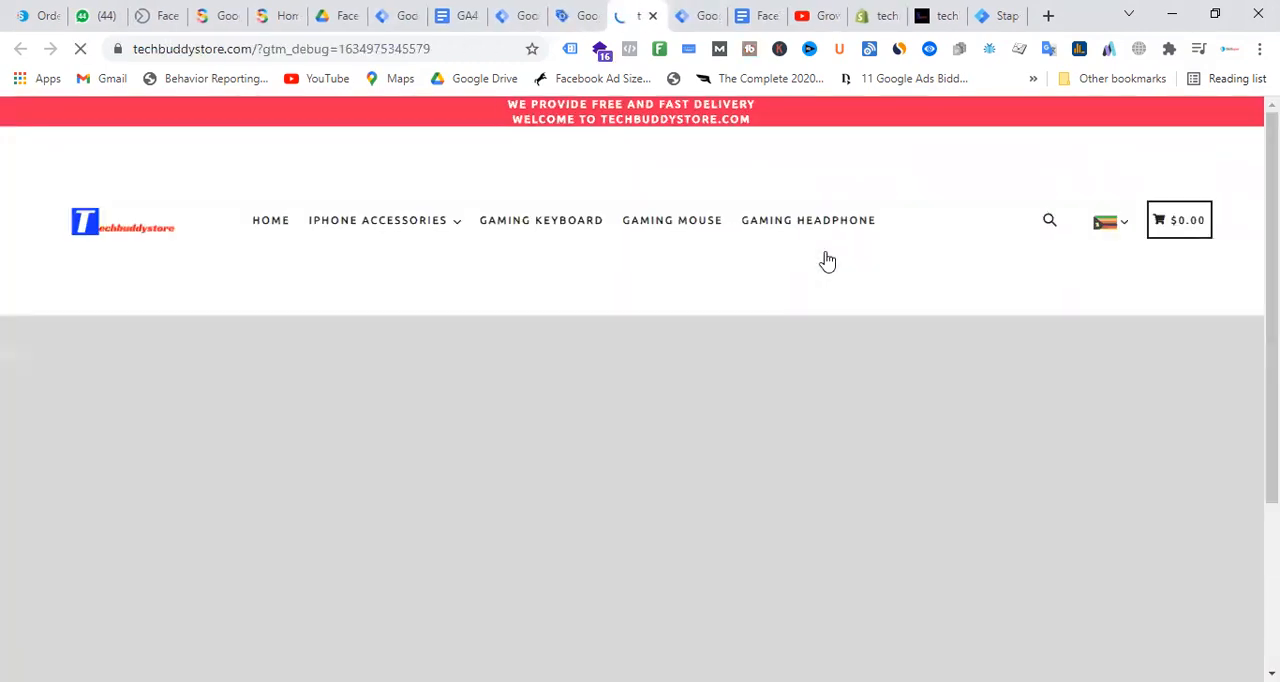
pyautogui.scroll(-4, 666, 358)
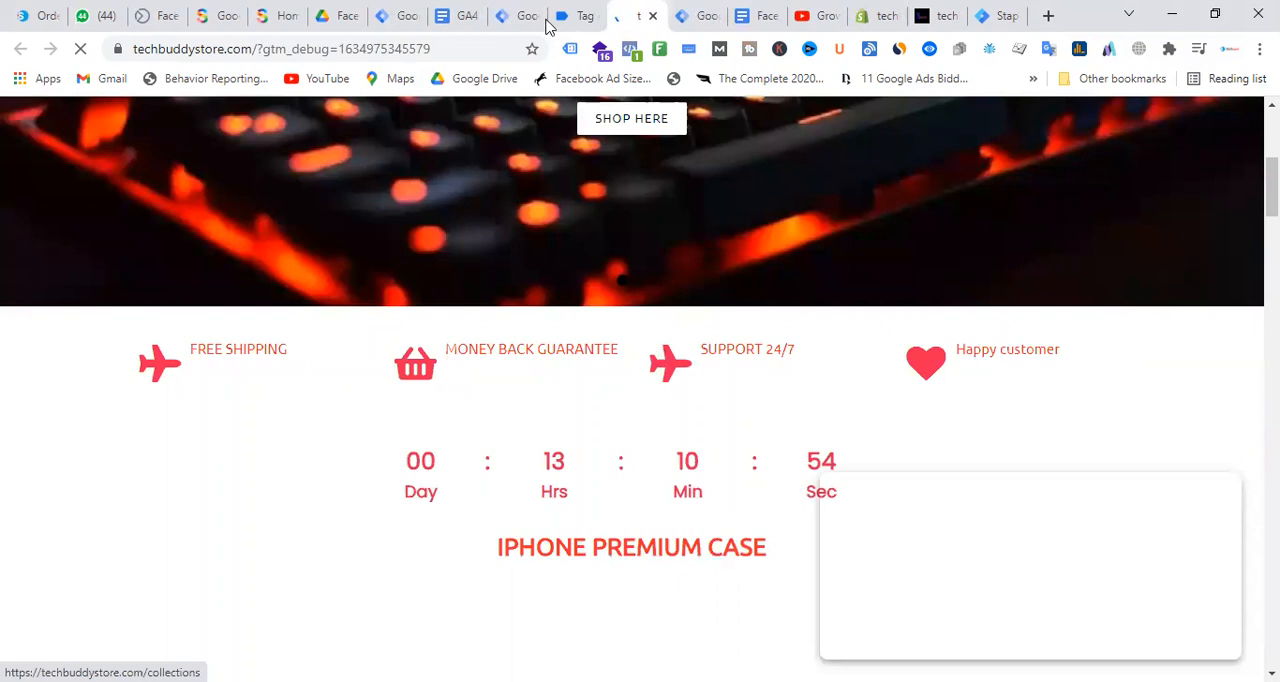
pyautogui.click(586, 15)
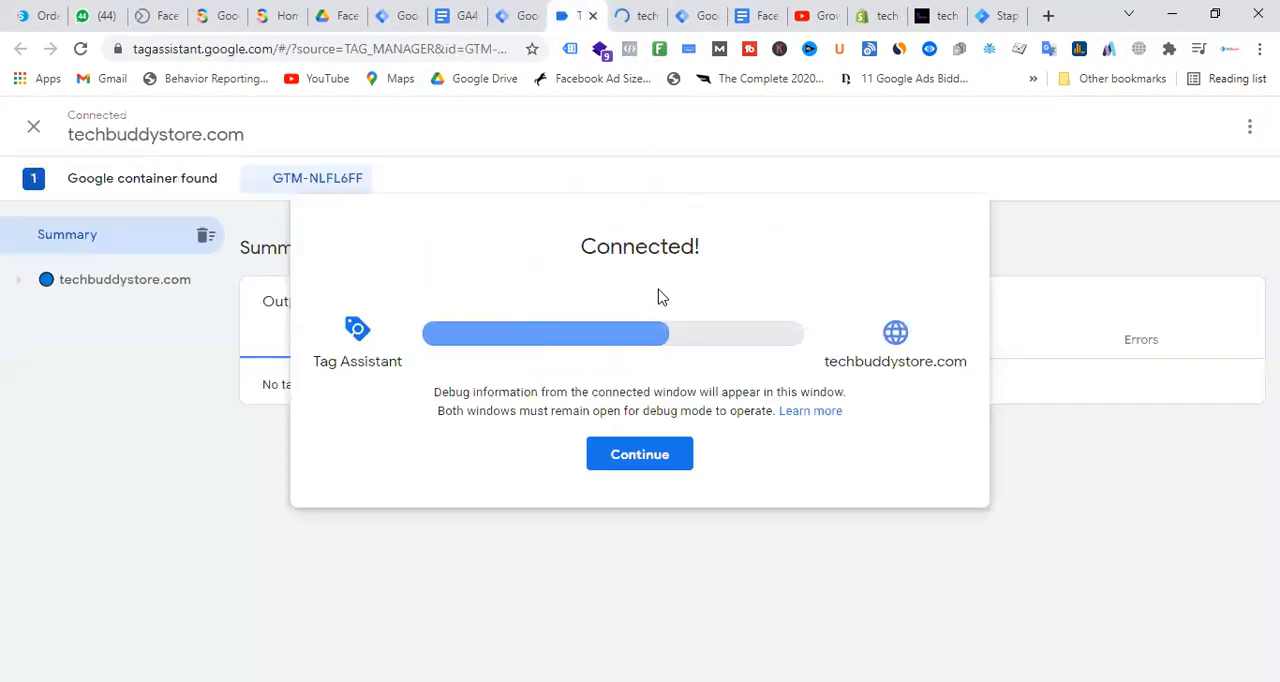
pyautogui.click(643, 457)
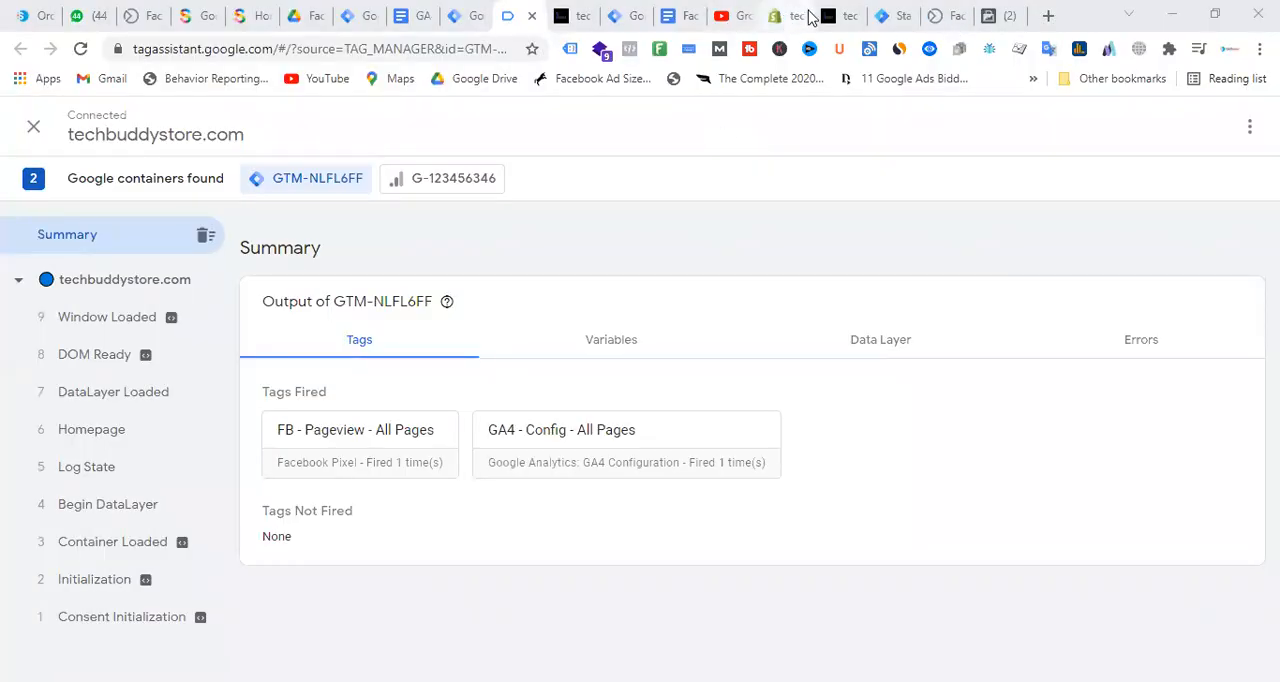
# Open the product page of the 3 in1 Wireless Charger for iPhone 11 Pro Max in the connected store
pyautogui.click(570, 16)
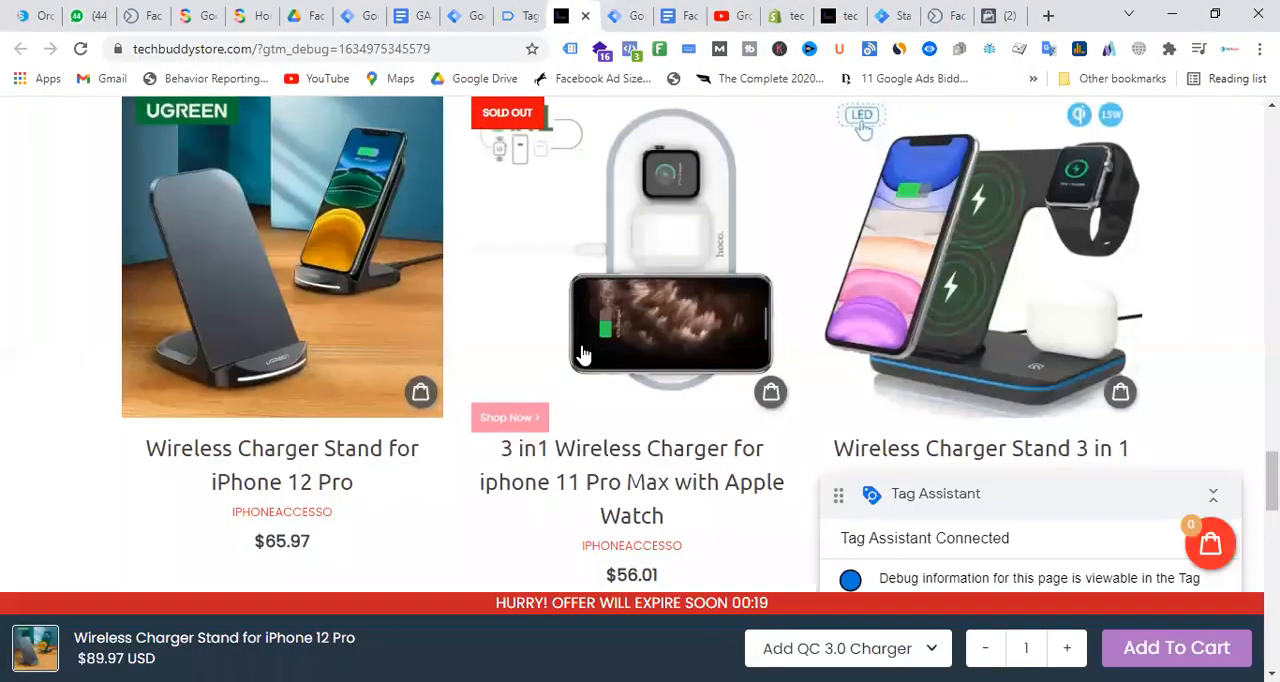
pyautogui.scroll(-2, 583, 355)
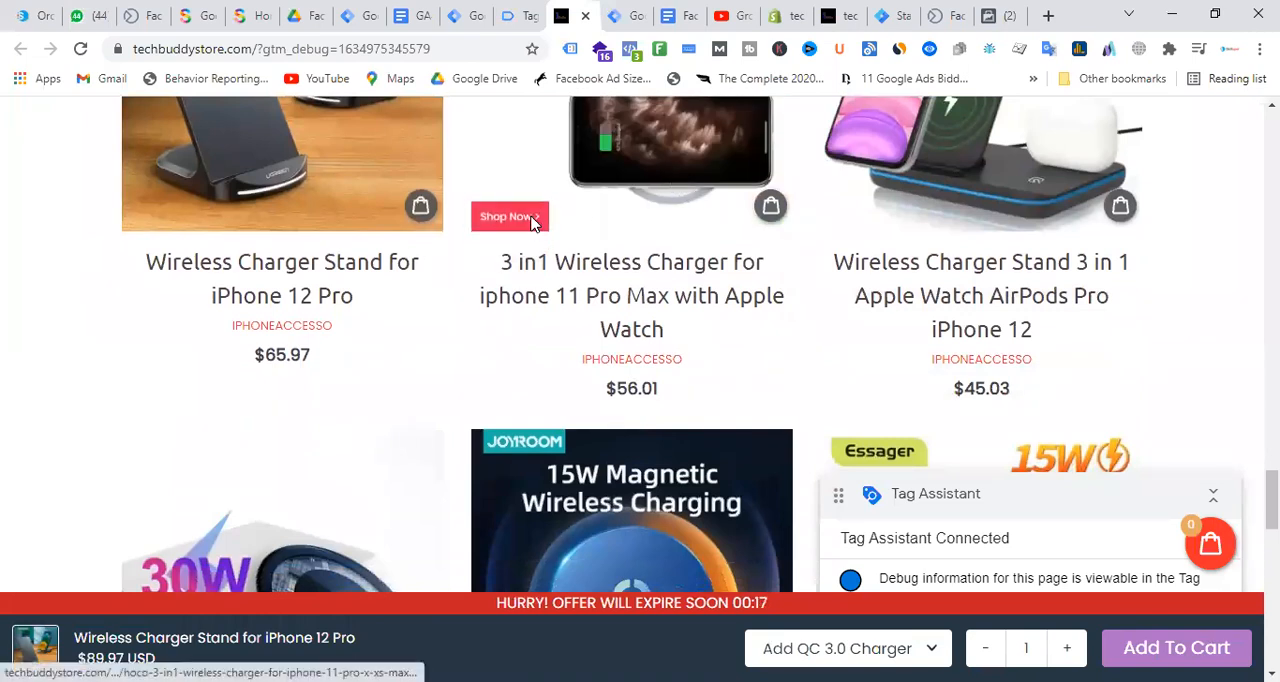
pyautogui.click(531, 222)
pyautogui.scroll(-3, 1010, 400)
pyautogui.scroll(3, 598, 290)
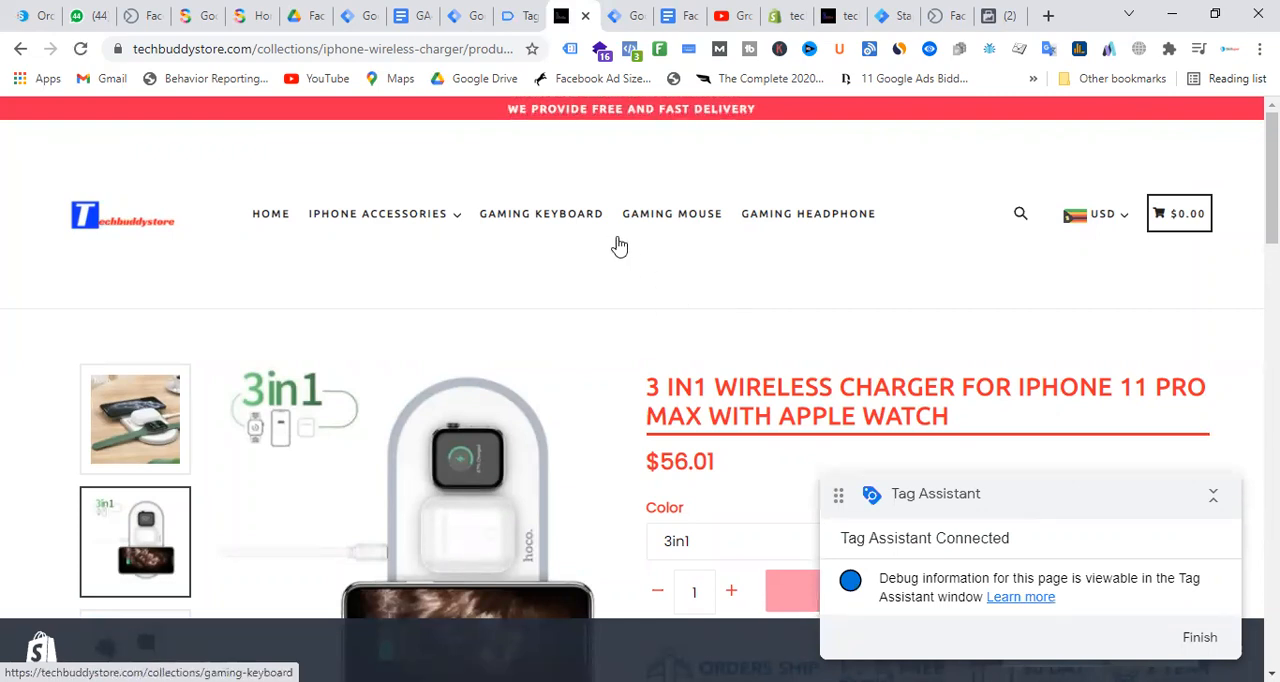
# Open the Wireless Charger Stand for iPhone 12 Pro and add one with the Add QC 3.0 Charger option to the cart
pyautogui.scroll(-1, 642, 248)
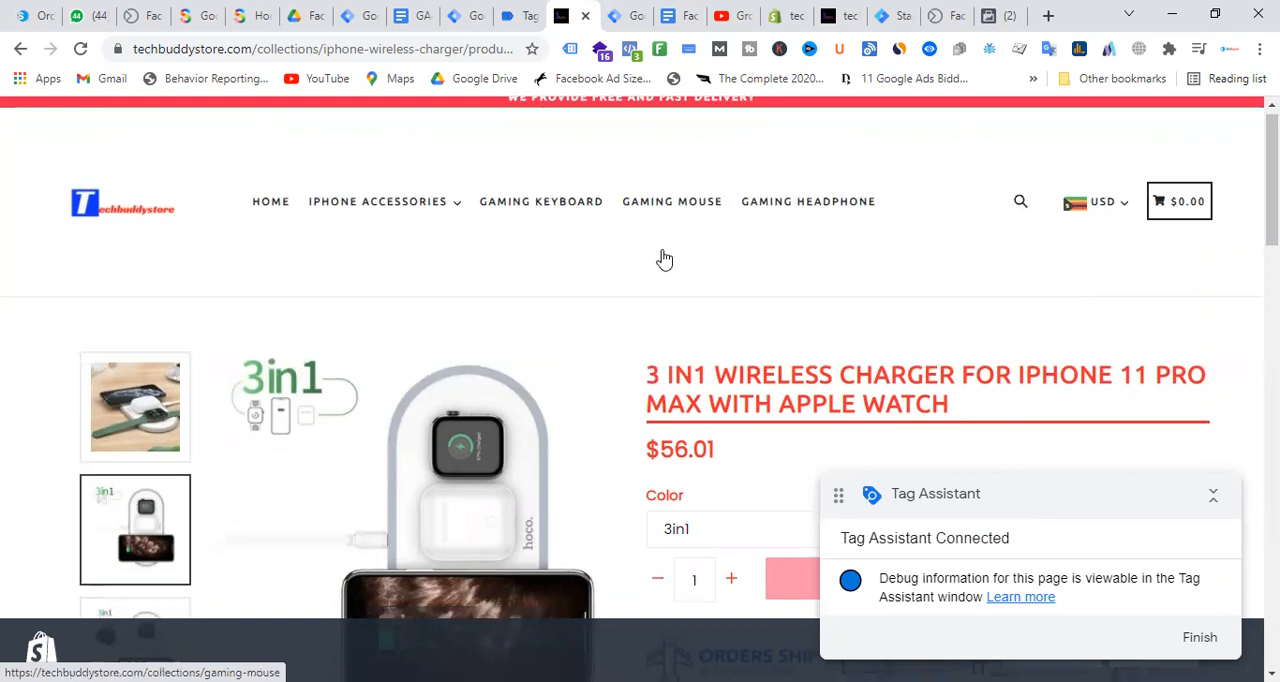
pyautogui.scroll(-15, 260, 233)
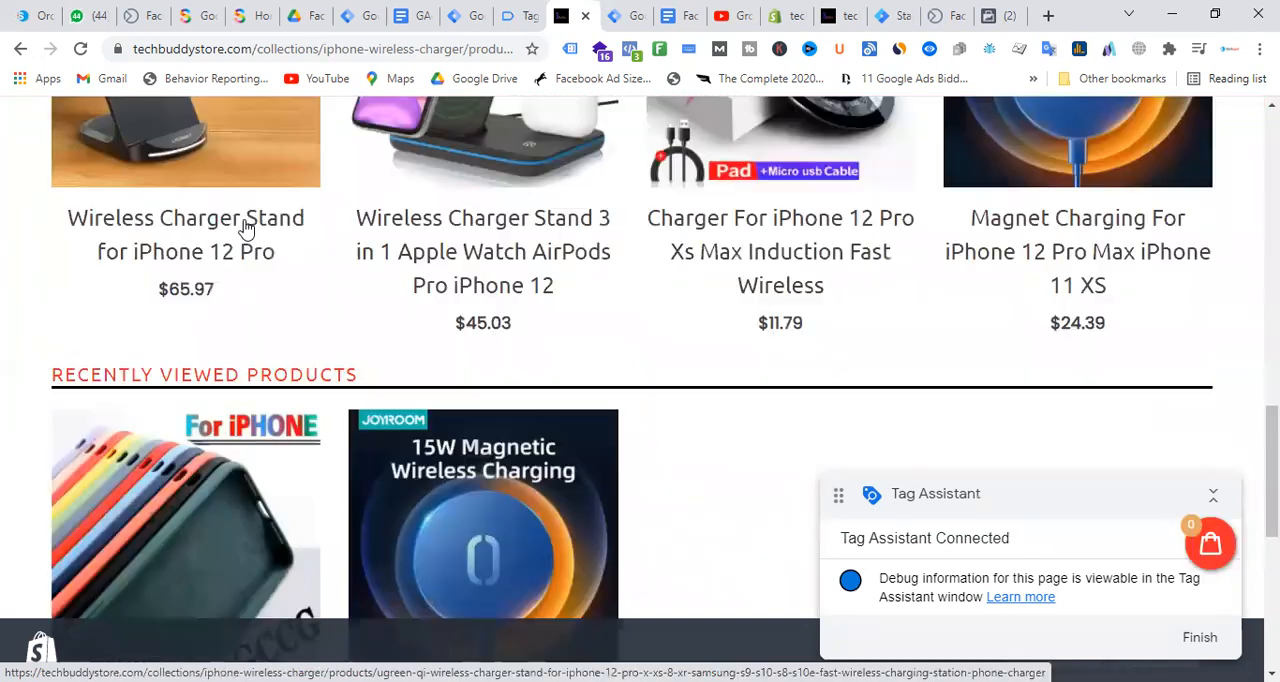
pyautogui.click(245, 228)
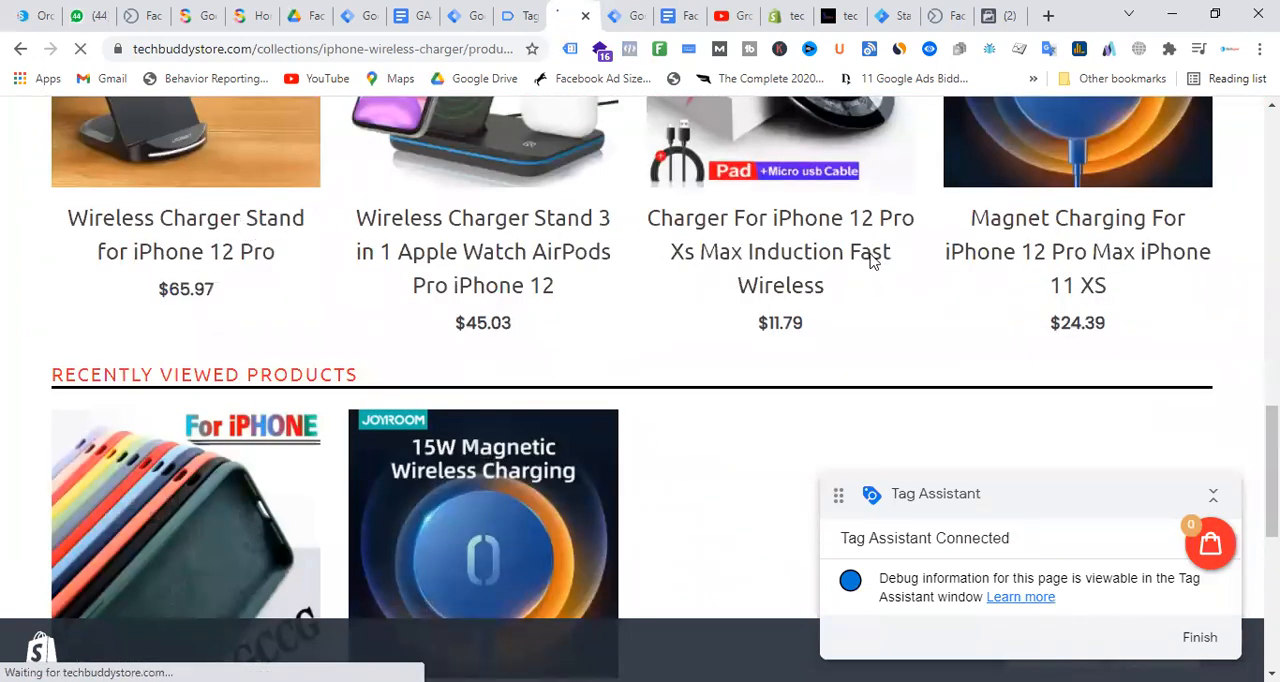
pyautogui.scroll(-4, 860, 320)
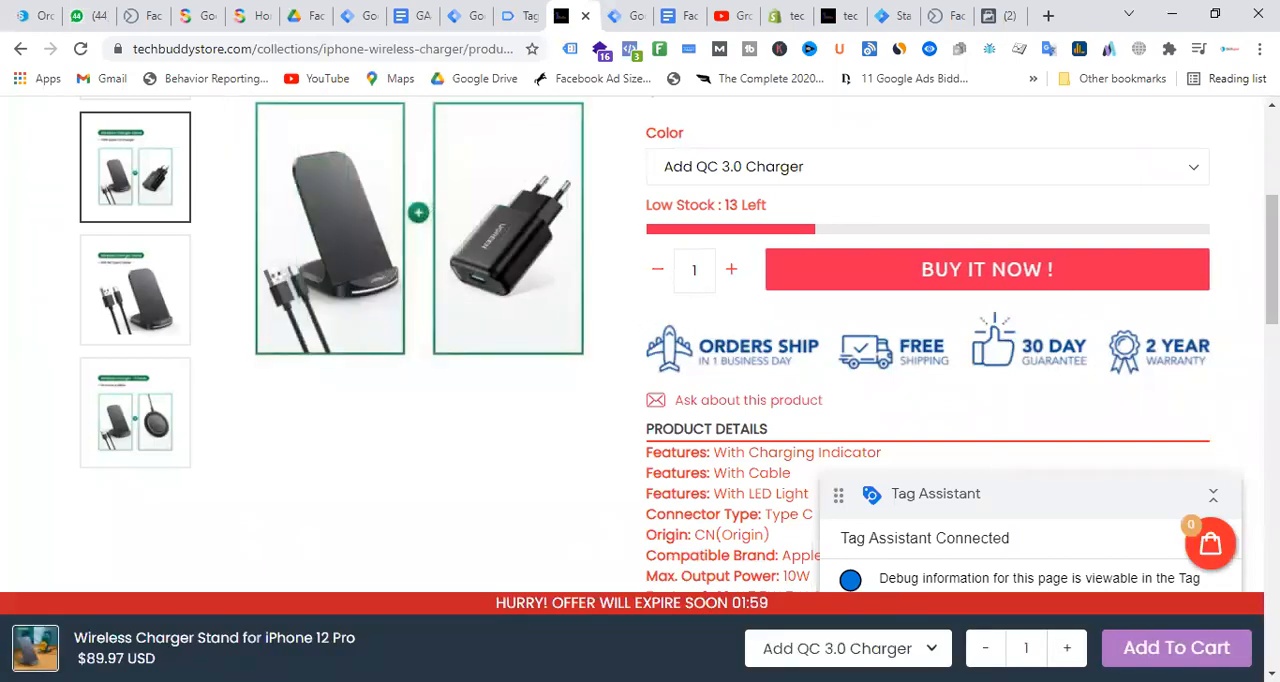
pyautogui.click(1112, 648)
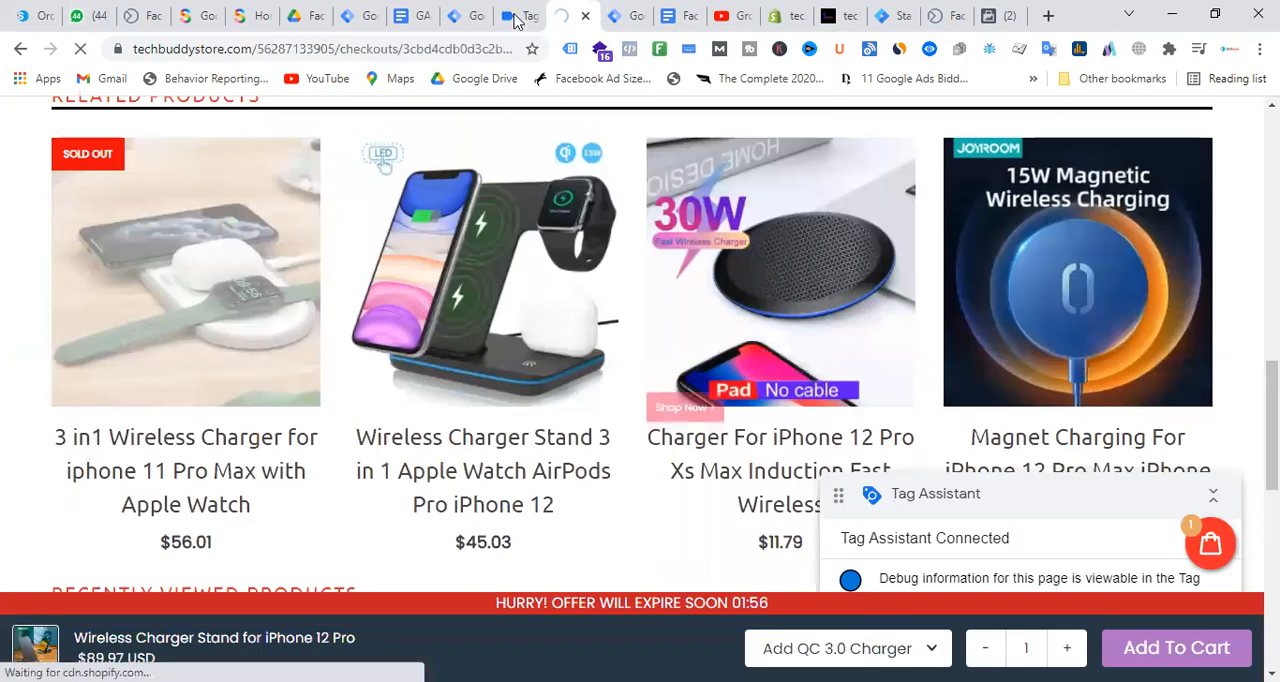
# Inspect the tags for the Product event of the Wireless Charger Stand page in Tag Assistant
pyautogui.click(517, 15)
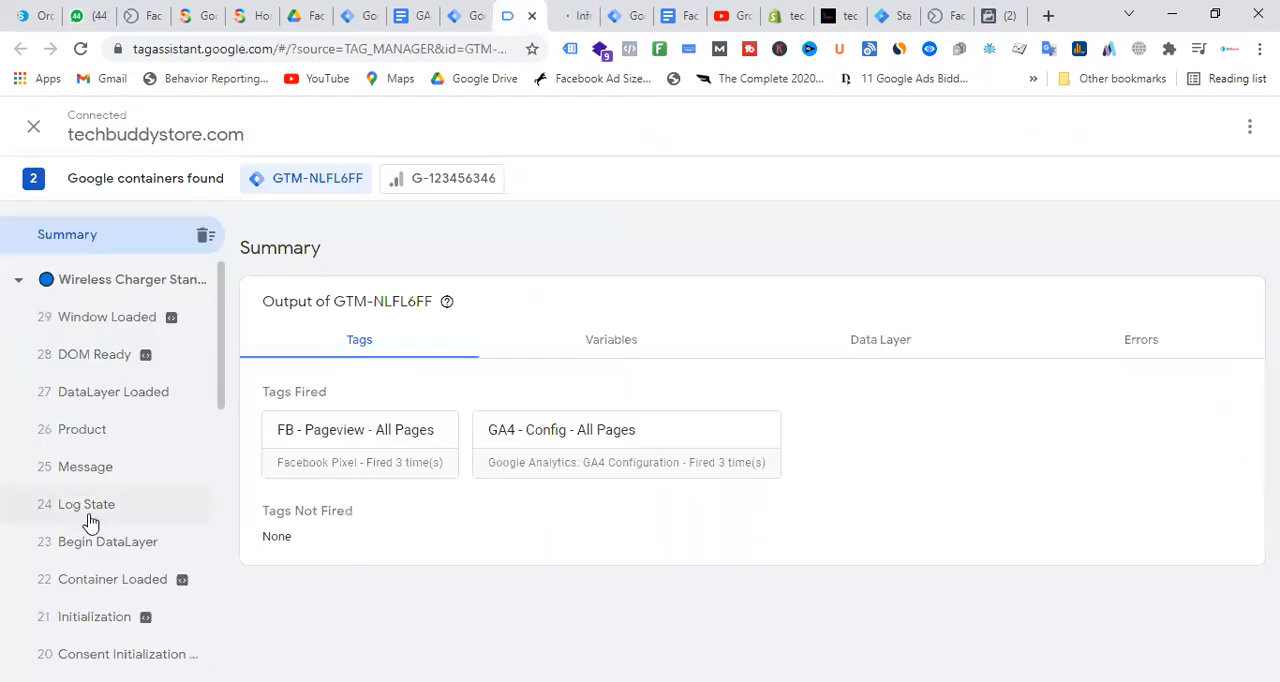
pyautogui.click(105, 432)
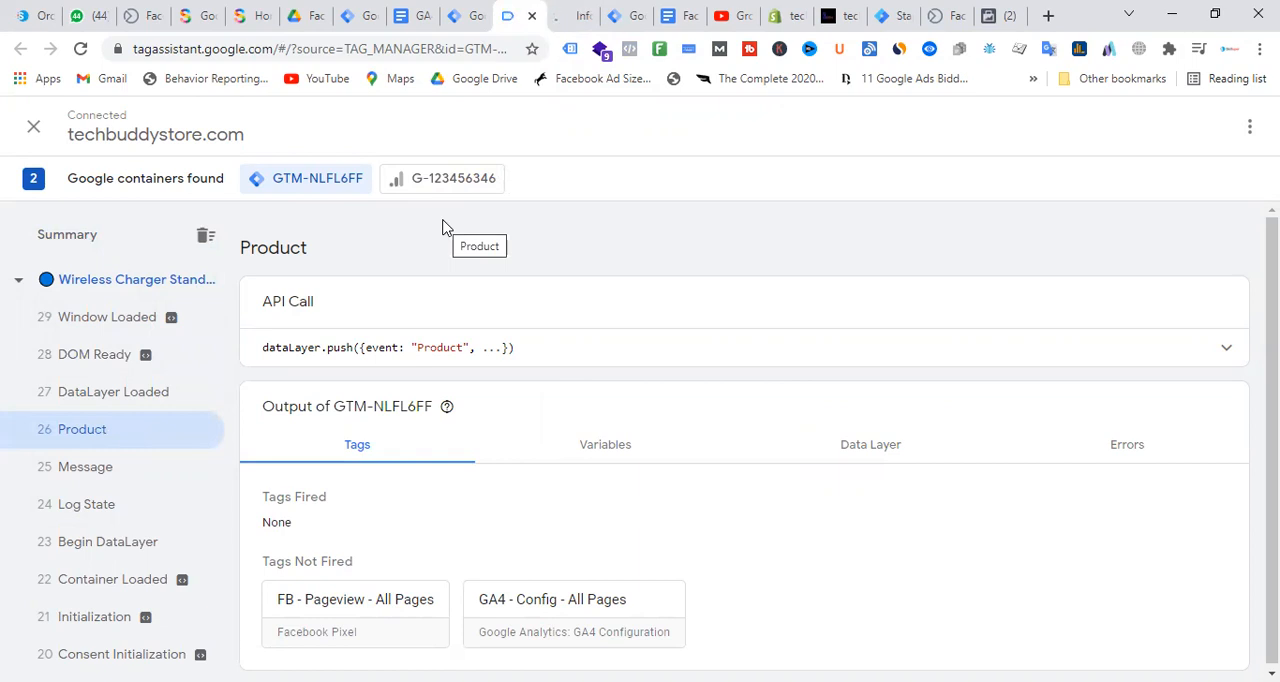
# Fill in the checkout contact and shipping address from the saved details and try to continue to shipping
pyautogui.hotkey('ctrl', 'Tab')
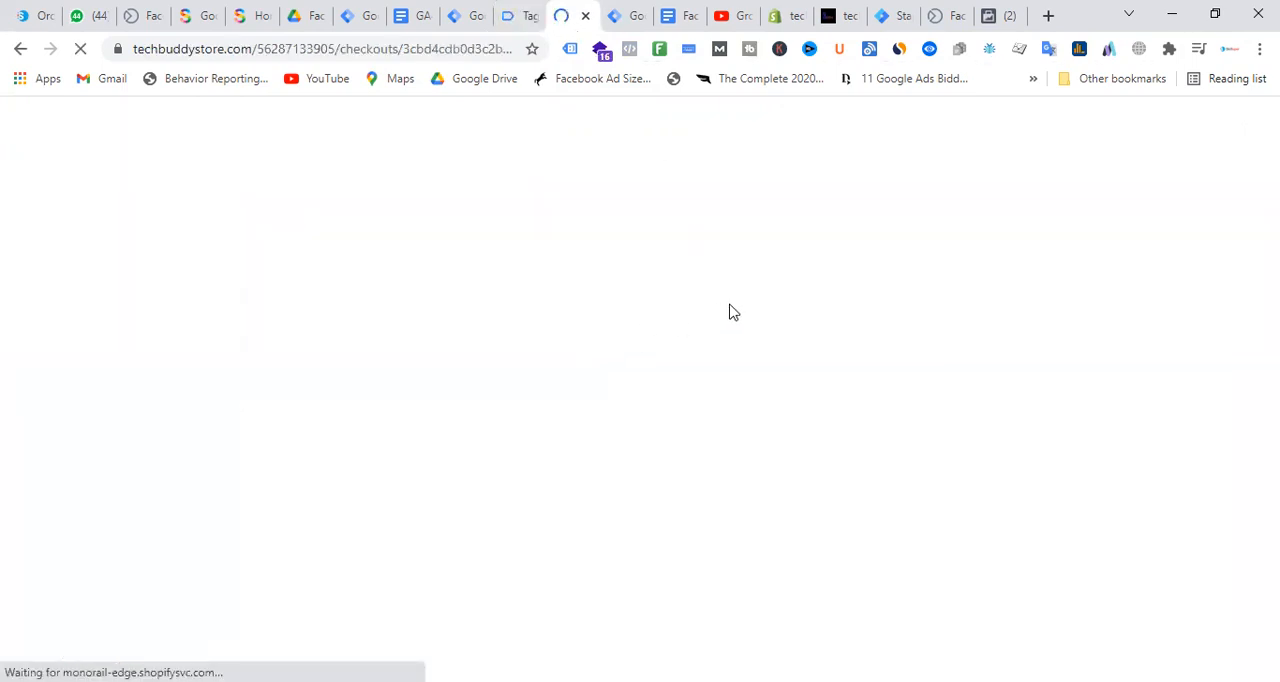
pyautogui.scroll(-2, 557, 306)
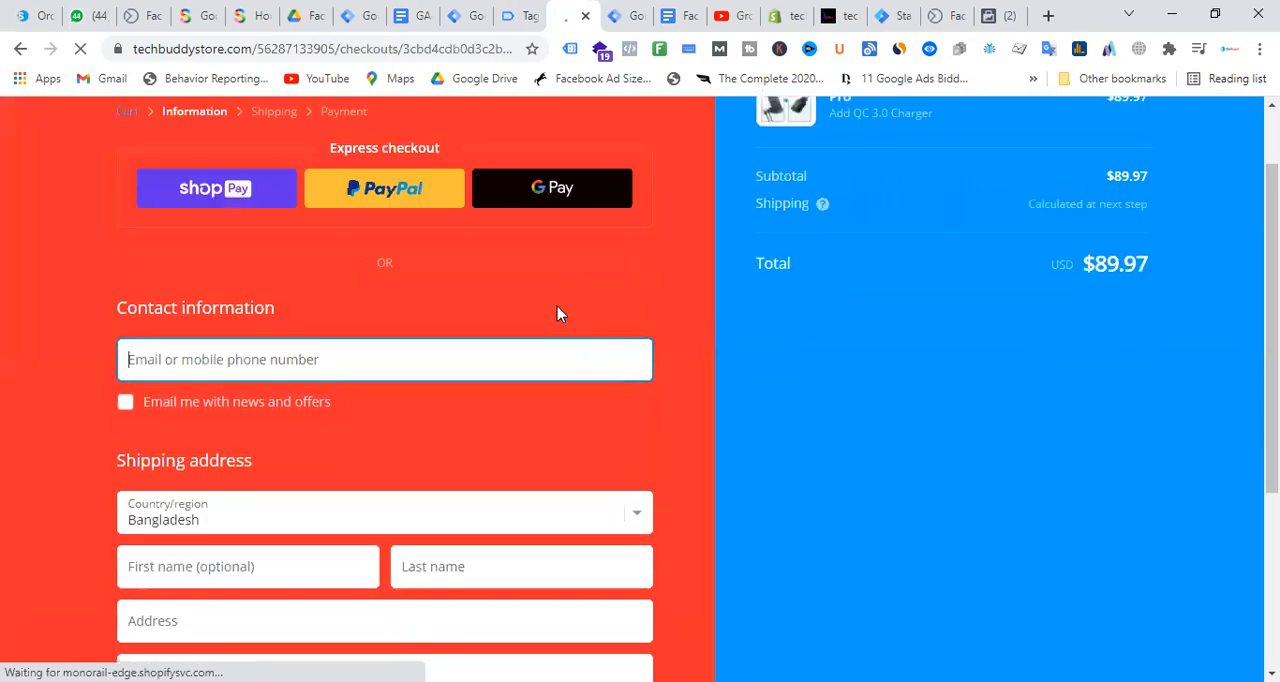
pyautogui.click(254, 271)
pyautogui.click(209, 328)
pyautogui.scroll(-2, 325, 292)
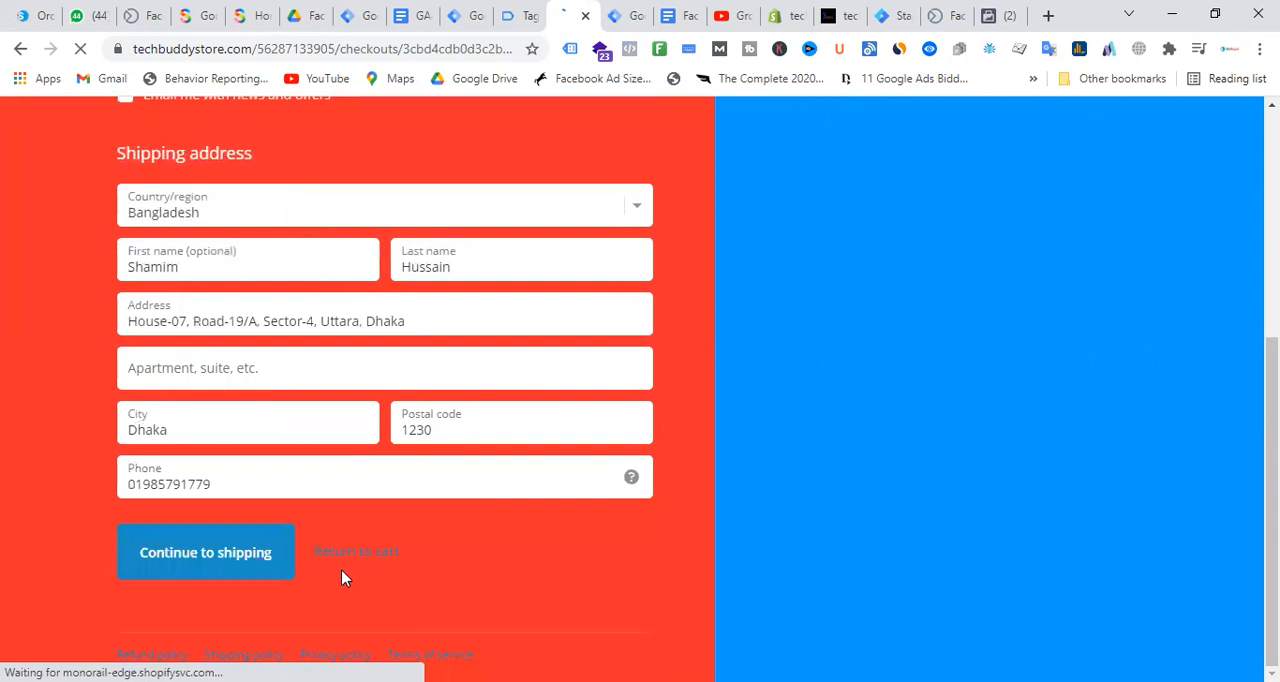
pyautogui.click(243, 555)
# Enable the google.com domain for debugging in Tag Assistant
pyautogui.click(515, 15)
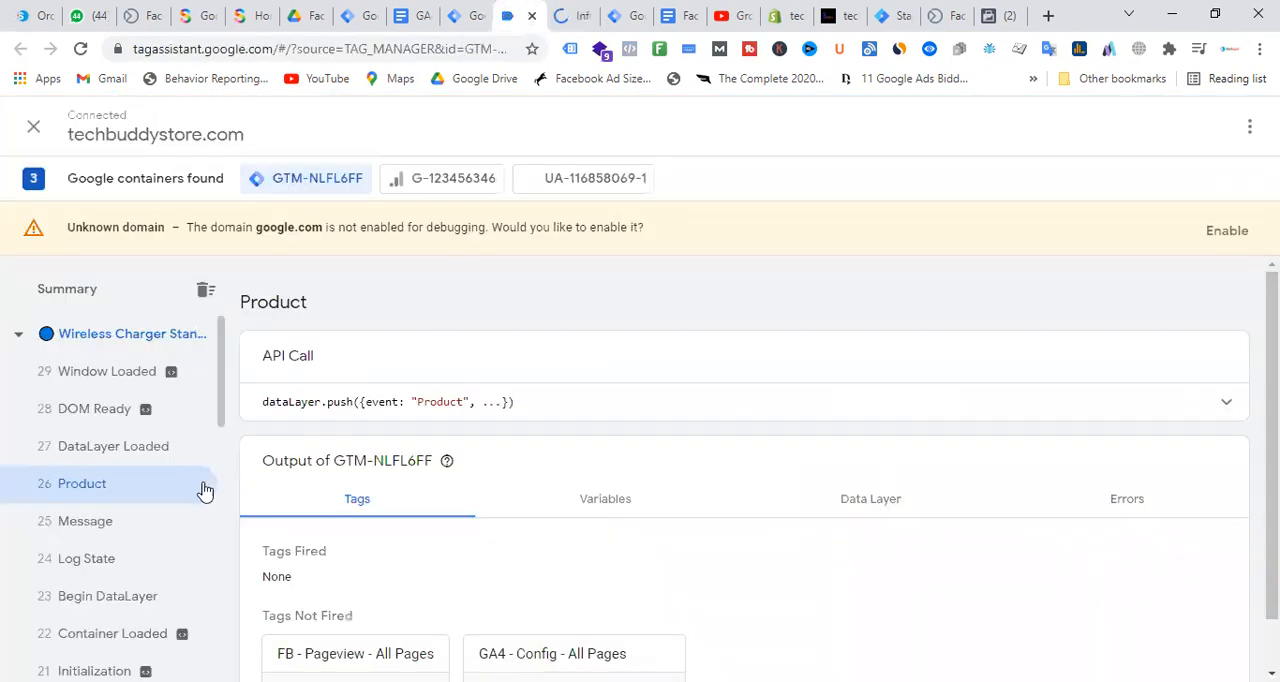
pyautogui.click(1227, 231)
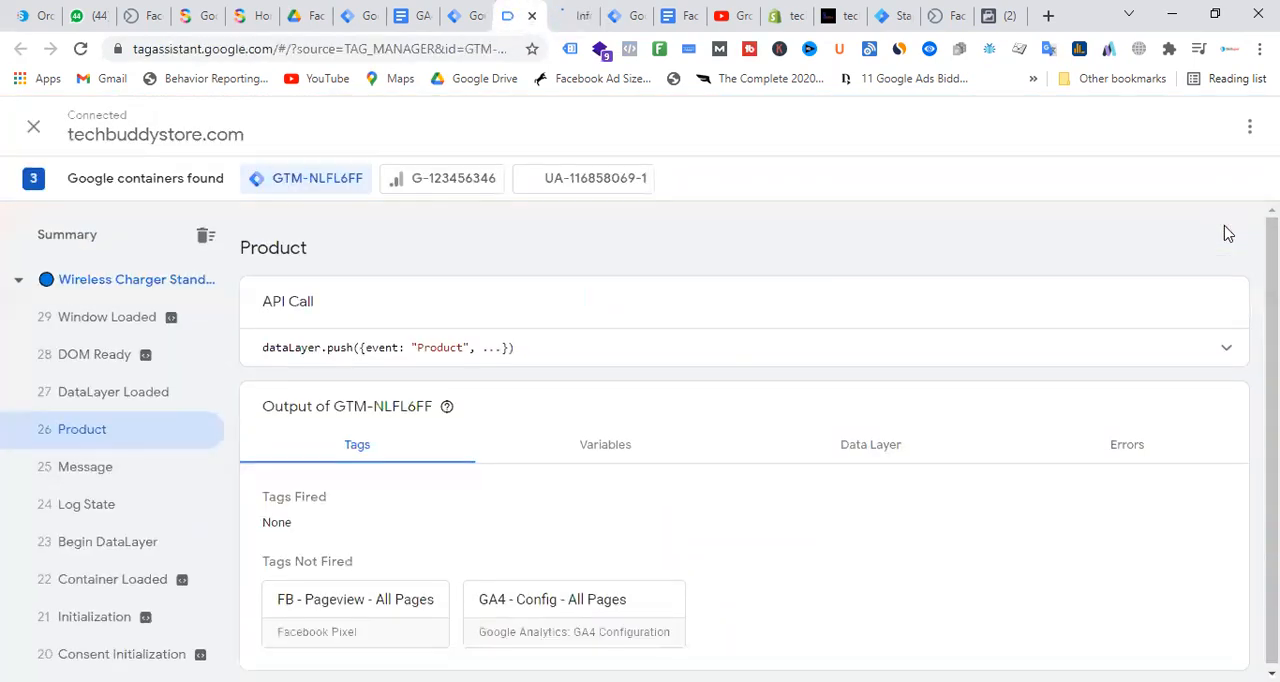
# Try again to continue the checkout to shipping and check Tag Assistant for new events
pyautogui.click(576, 15)
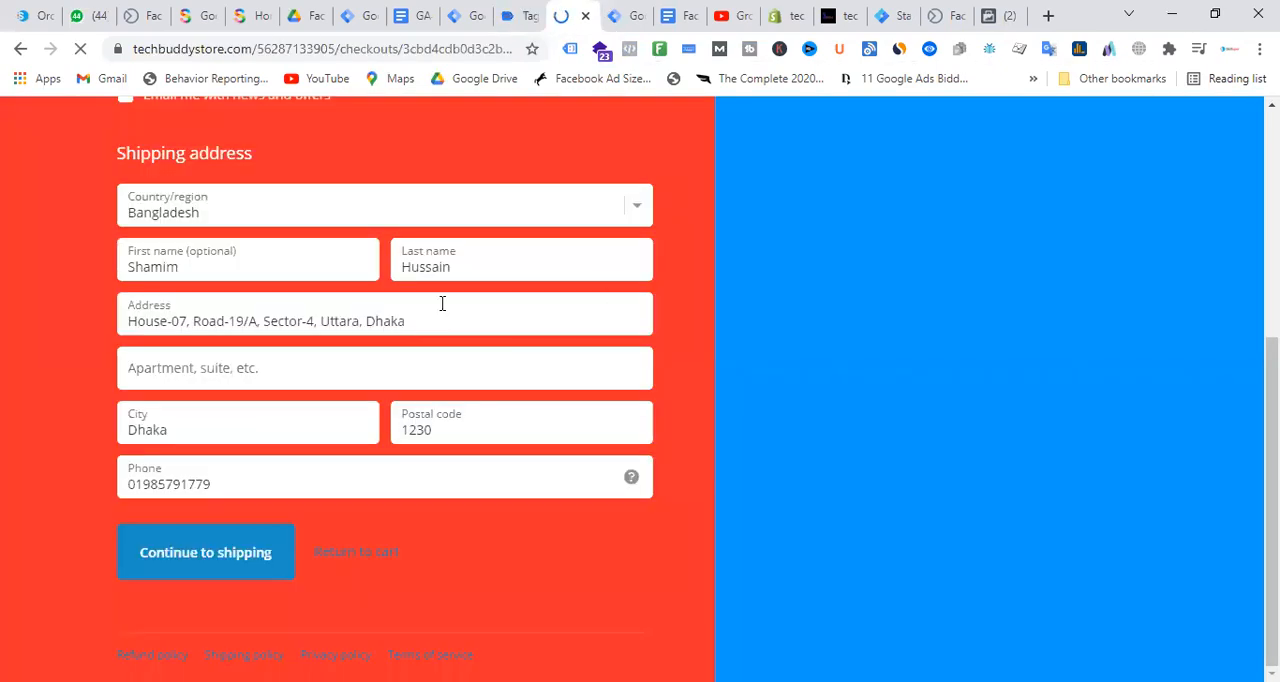
pyautogui.click(254, 558)
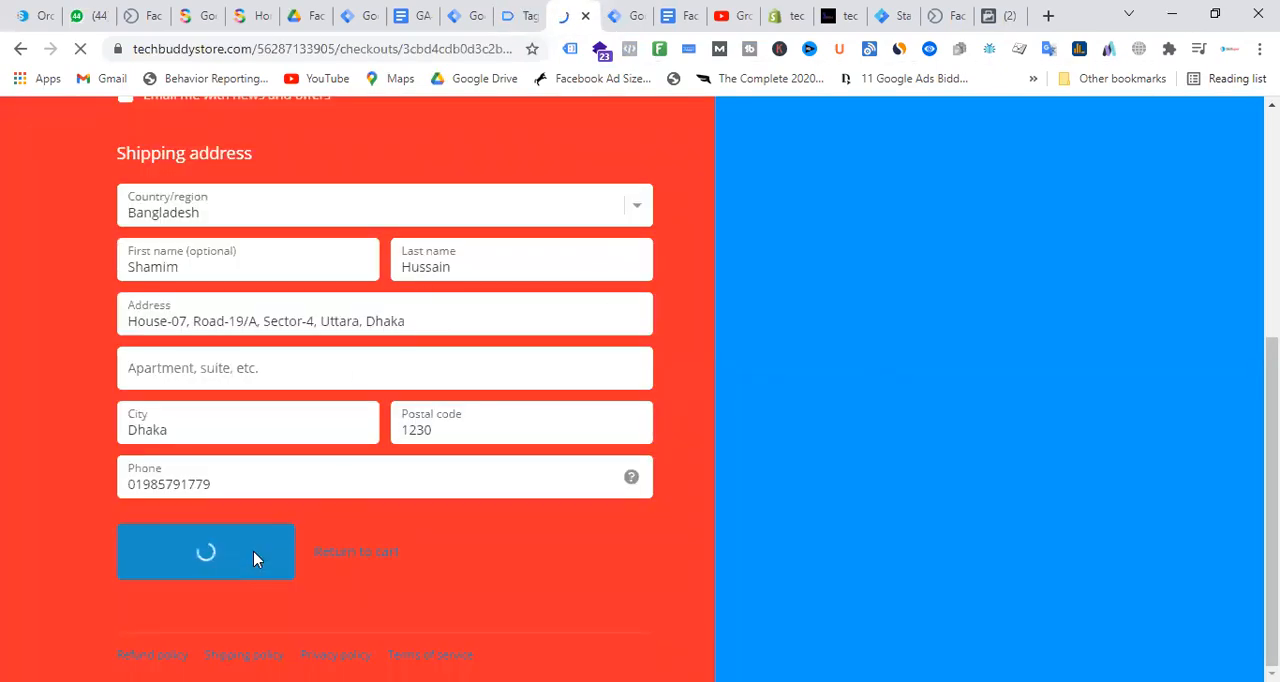
pyautogui.click(528, 10)
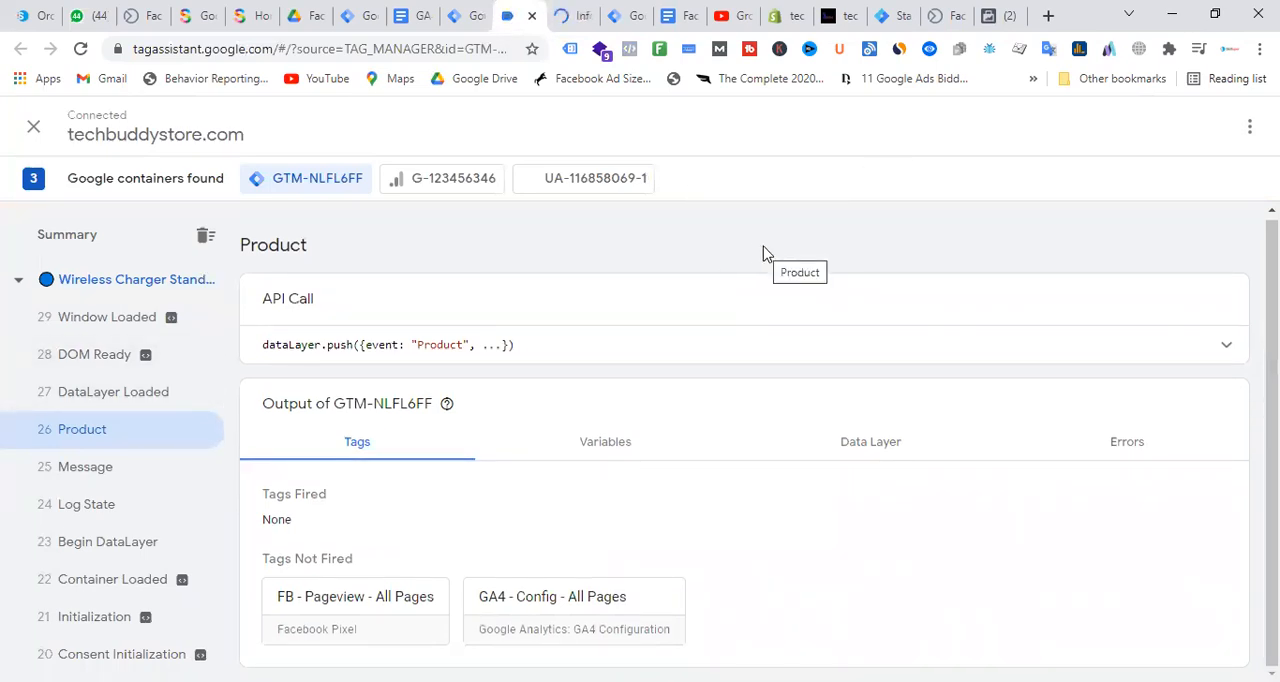
# Refill the blank checkout form with the saved contact e-mail, name, address and phone, and submit it for shipping
pyautogui.click(570, 14)
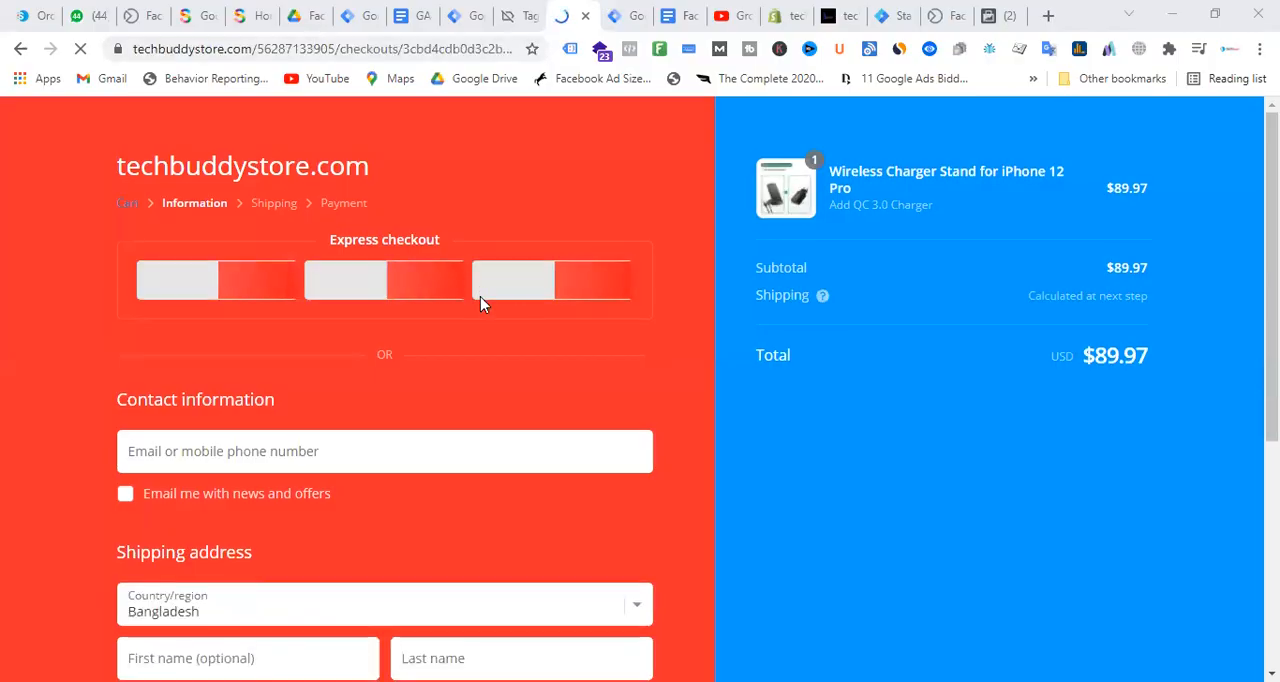
pyautogui.scroll(-2, 267, 262)
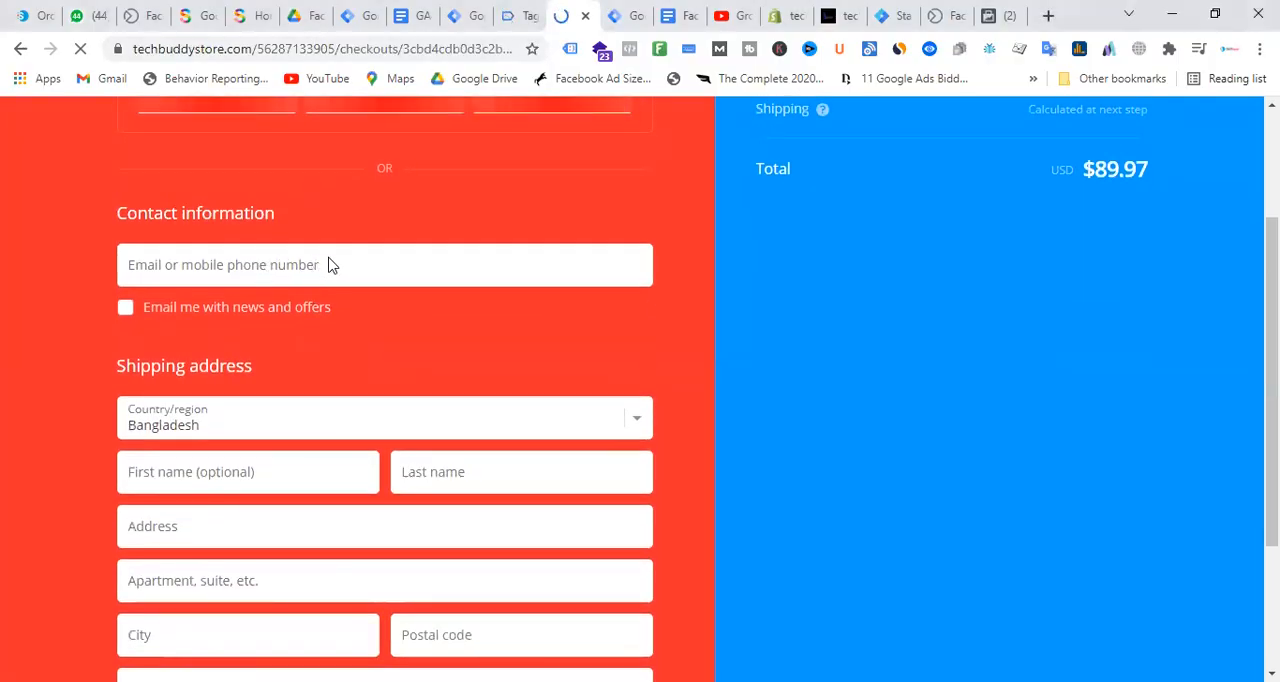
pyautogui.click(217, 265)
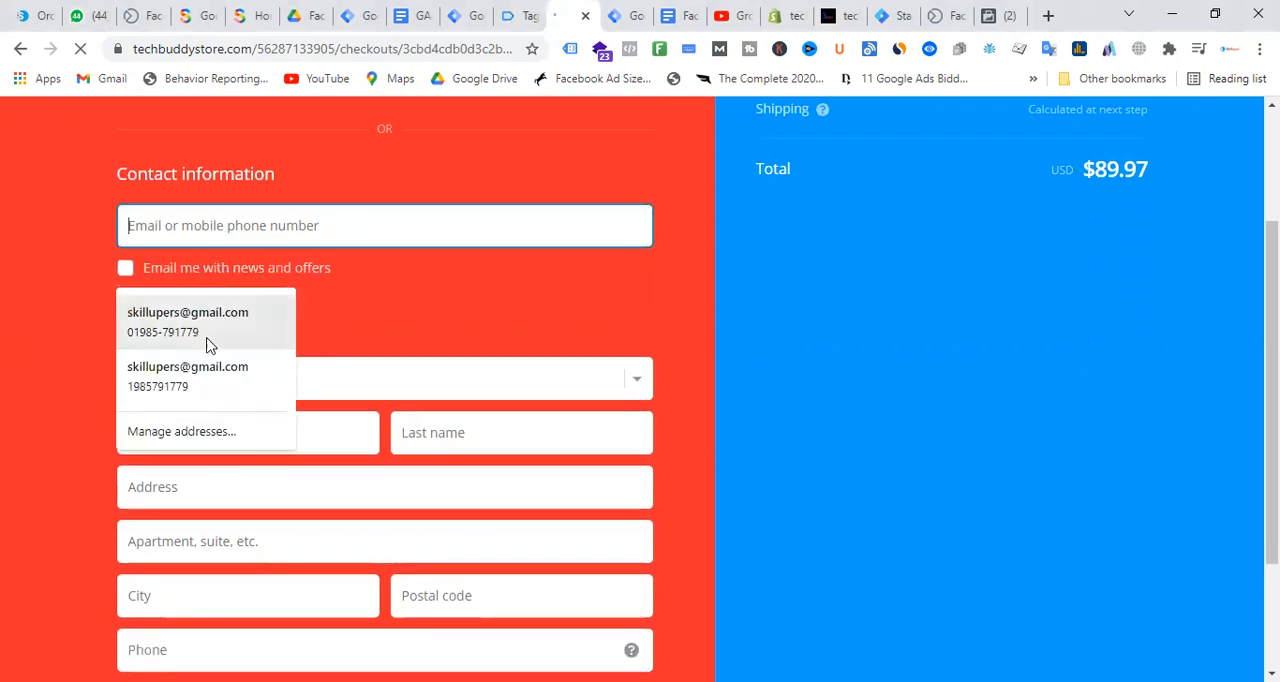
pyautogui.scroll(-4, 493, 309)
pyautogui.scroll(3, 366, 254)
pyautogui.click(262, 333)
pyautogui.scroll(-2, 414, 320)
pyautogui.click(296, 192)
pyautogui.scroll(-1, 538, 281)
pyautogui.click(256, 549)
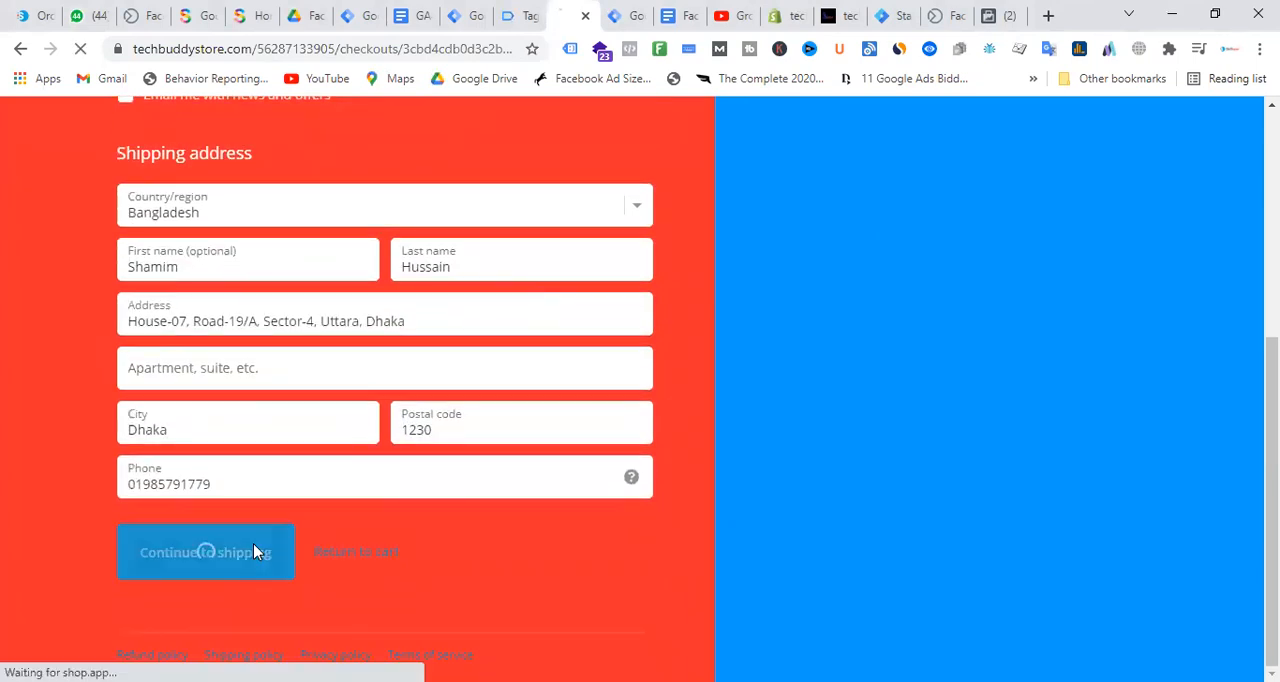
# Complete the missing apartment field in the shipping address and proceed with Standard shipping to the payment stage
pyautogui.click(524, 12)
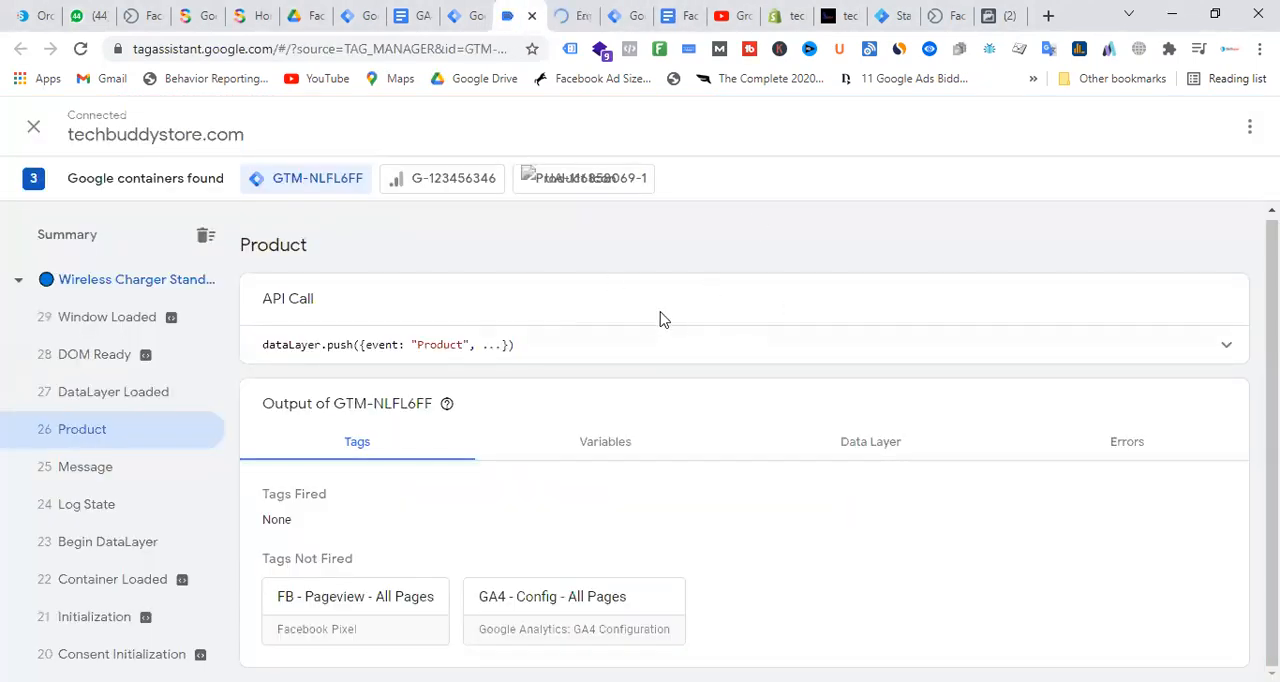
pyautogui.click(576, 12)
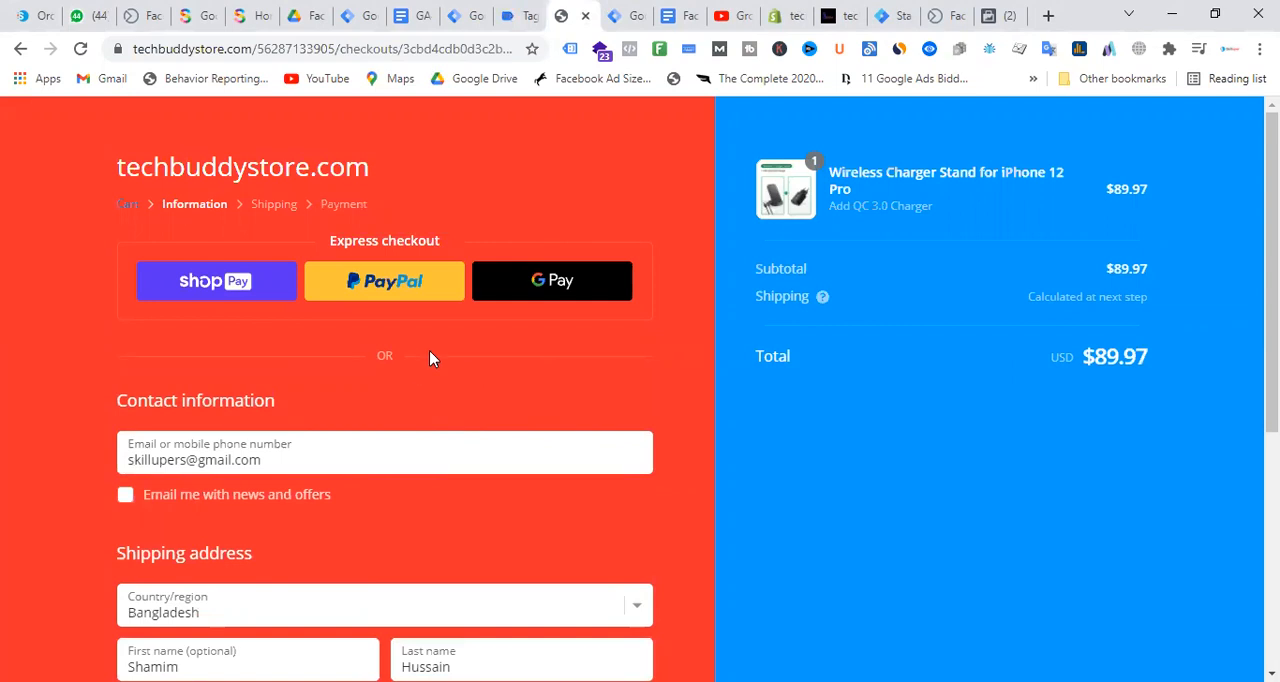
pyautogui.scroll(-4, 435, 357)
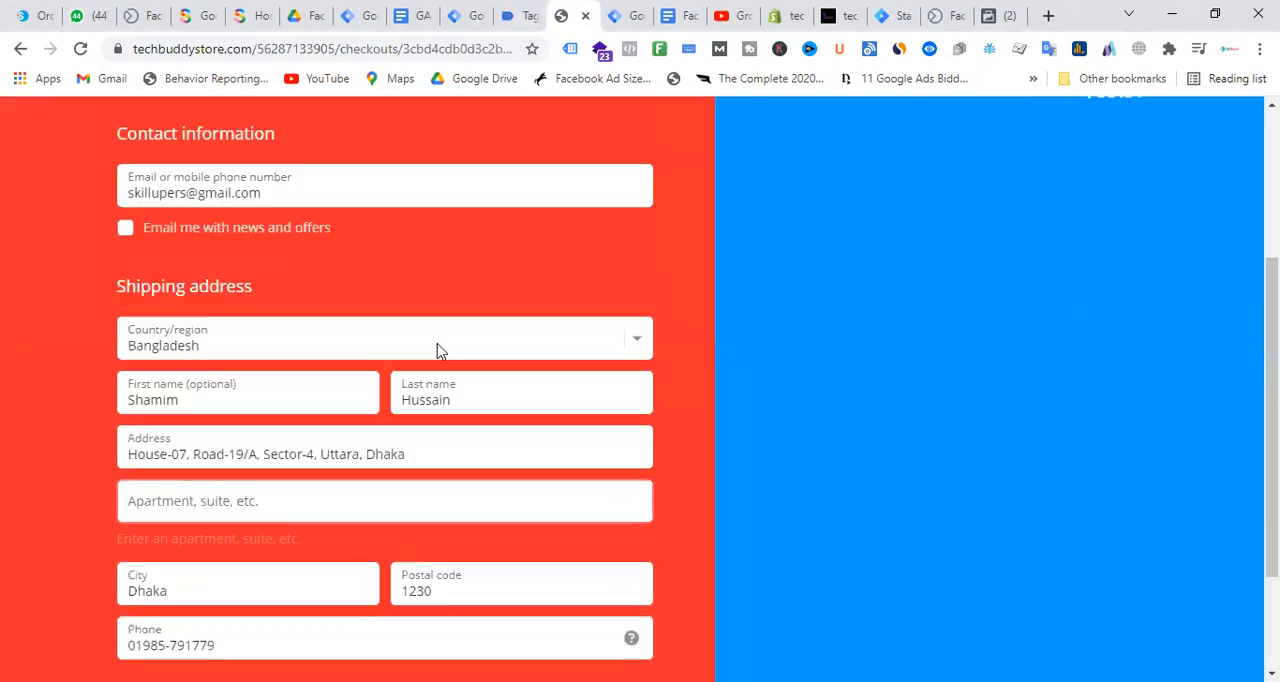
pyautogui.click(257, 552)
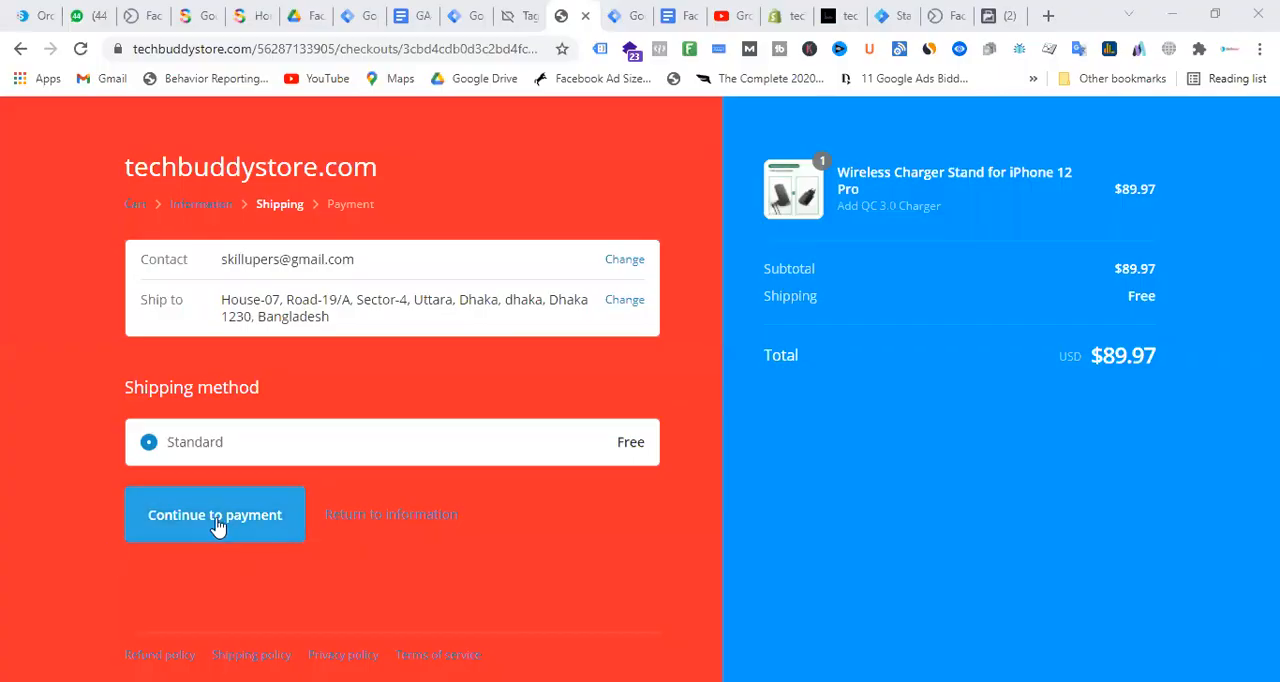
pyautogui.click(218, 520)
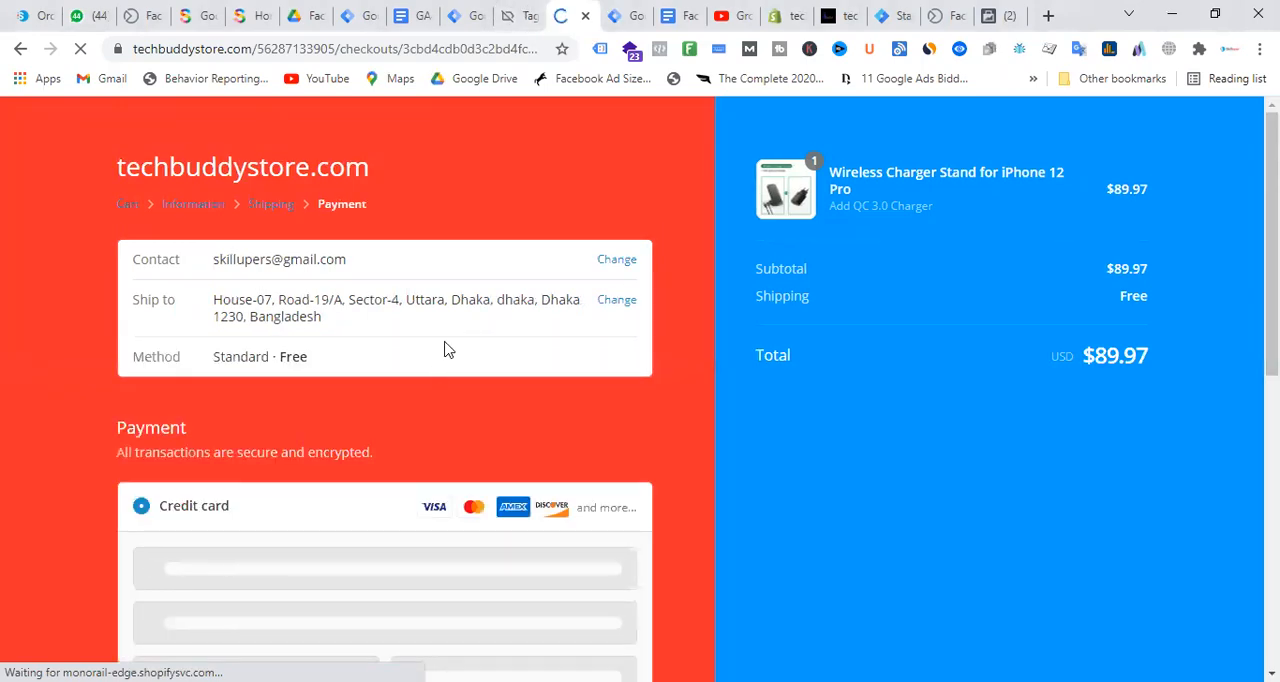
# Choose Cash on Delivery (COD) as the payment method and complete the order
pyautogui.scroll(-3, 354, 329)
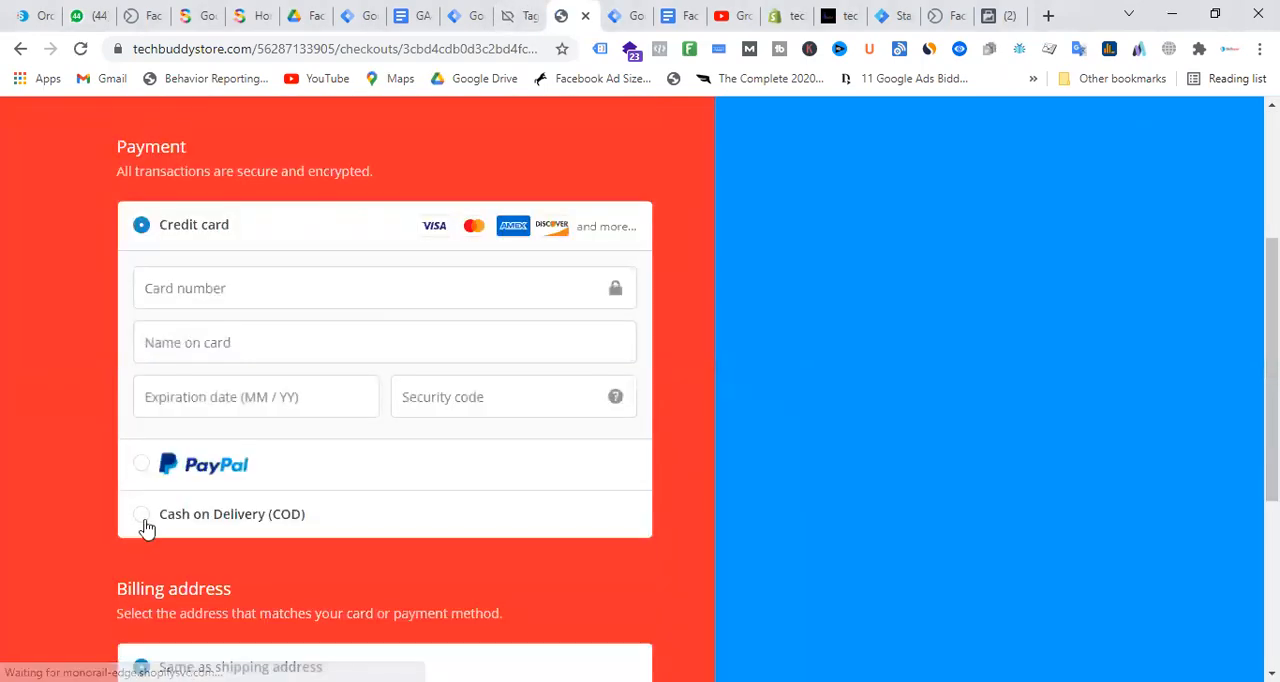
pyautogui.click(143, 516)
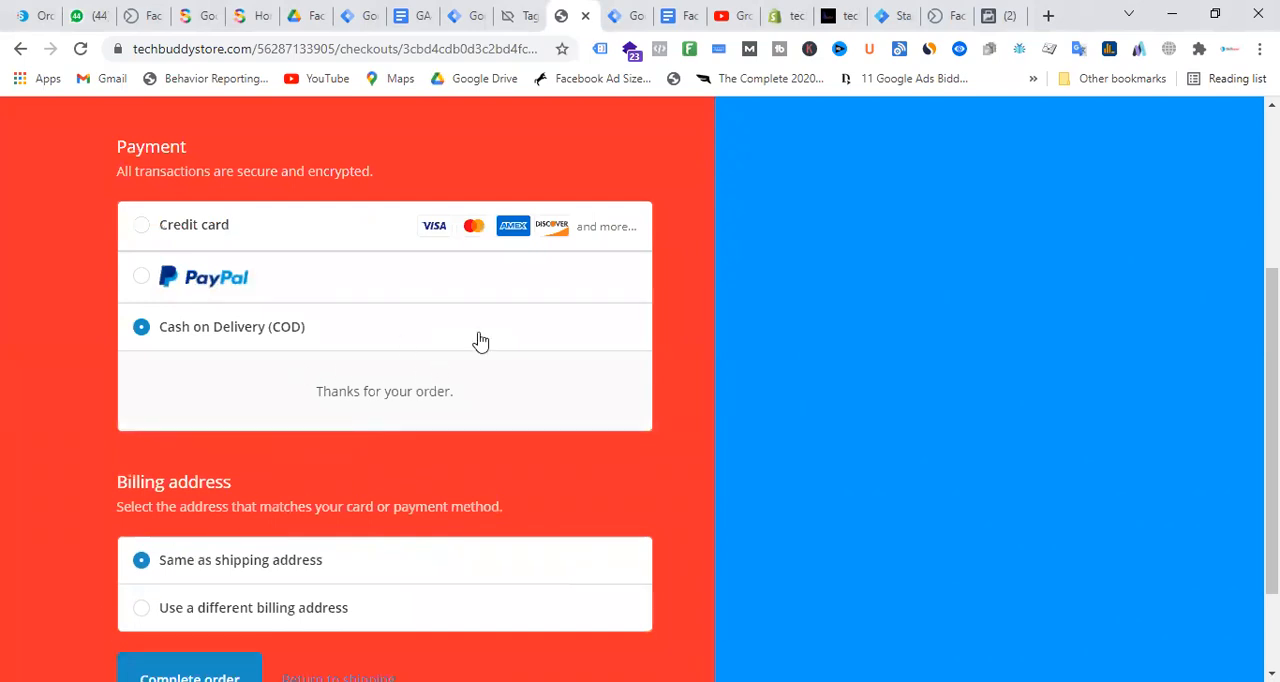
pyautogui.scroll(-1, 410, 400)
pyautogui.click(220, 556)
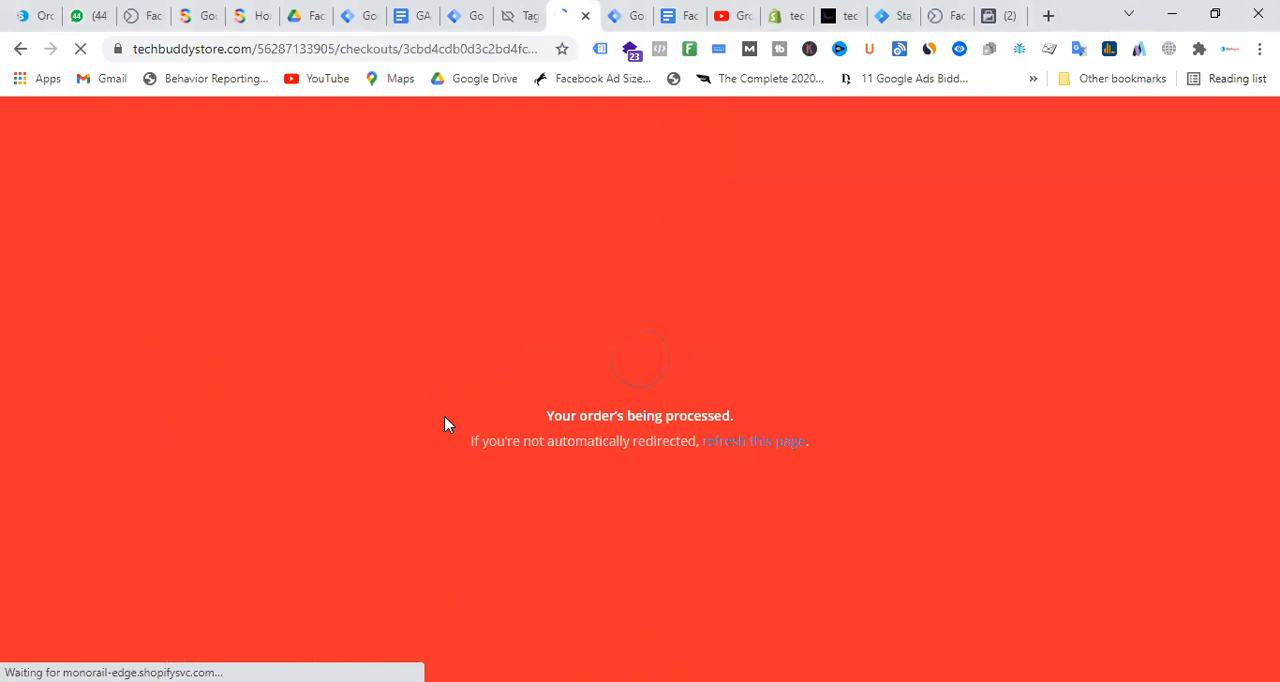
# Switch to Tag Assistant once the order is placed and examine the data layer values of the Transaction event
pyautogui.click(507, 10)
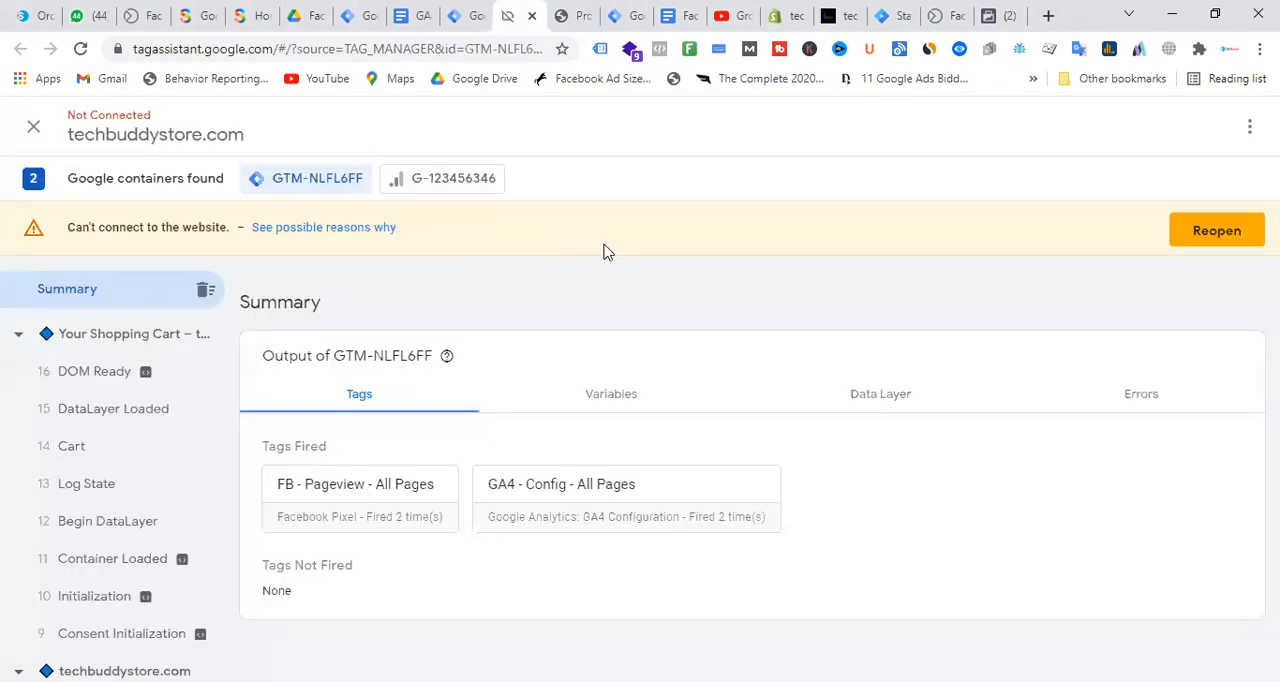
pyautogui.click(570, 10)
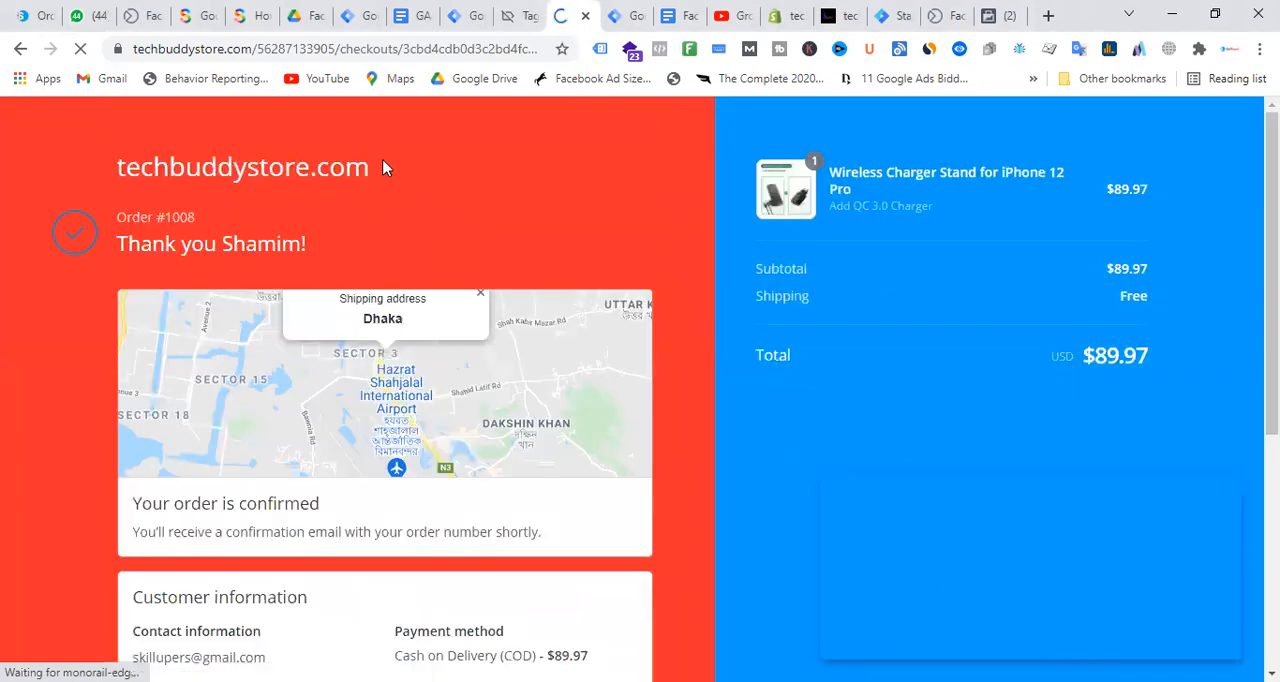
pyautogui.hotkey('ctrl', 'l')
pyautogui.click(528, 12)
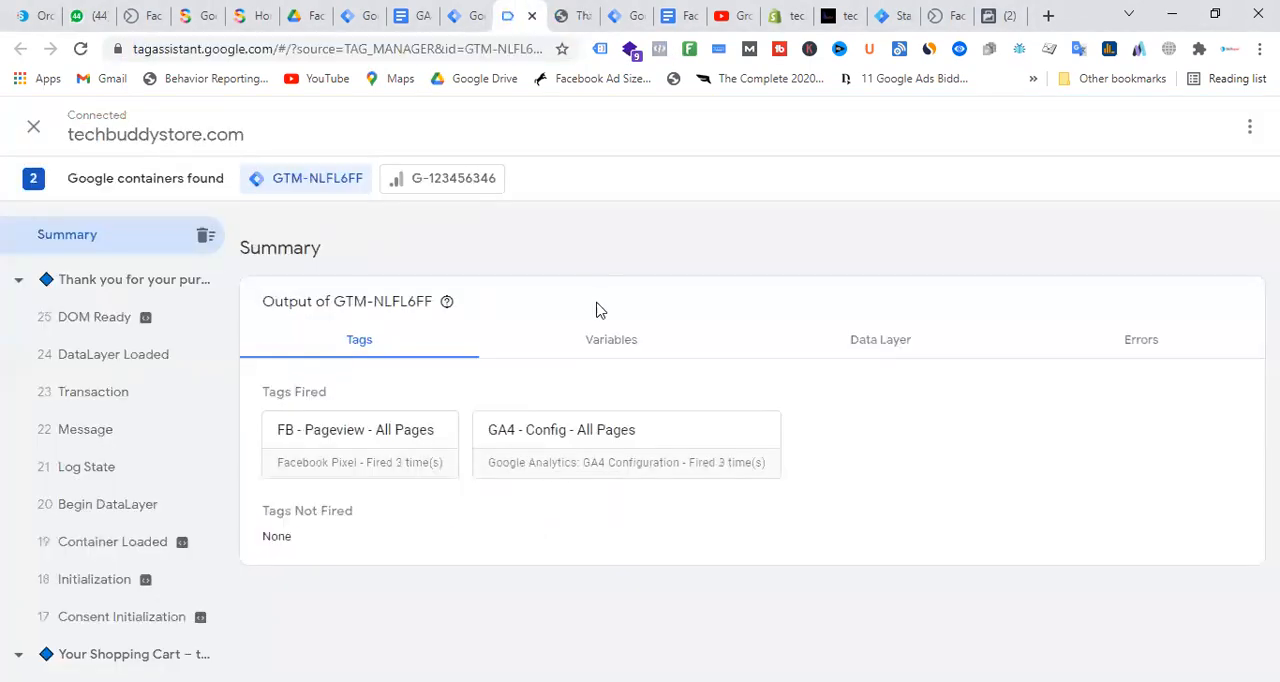
pyautogui.click(114, 436)
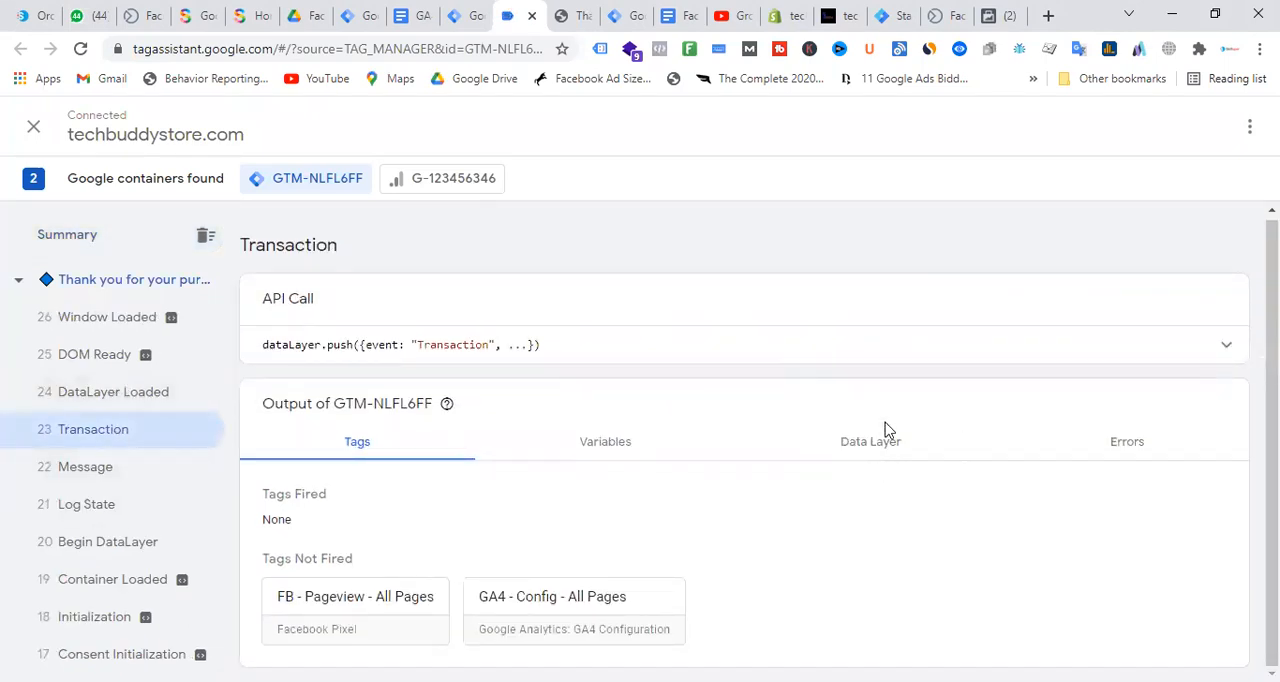
pyautogui.click(855, 460)
pyautogui.scroll(-8, 560, 370)
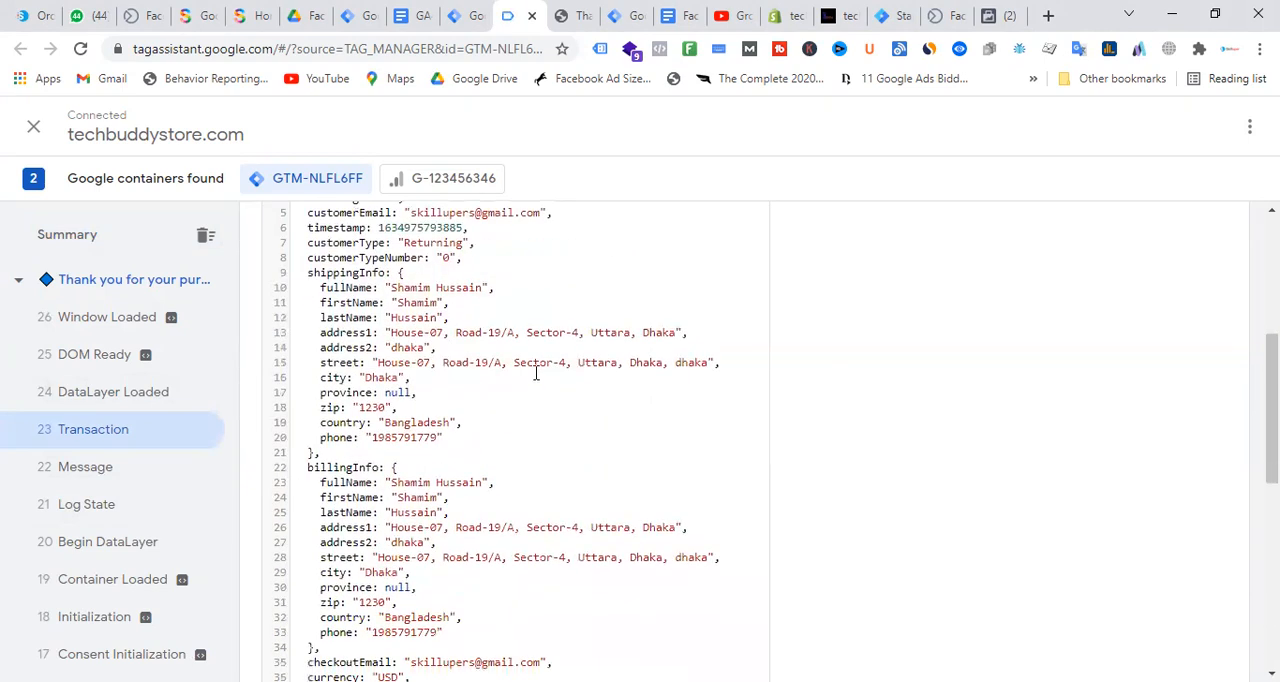
pyautogui.scroll(-3, 524, 440)
pyautogui.scroll(3, 558, 421)
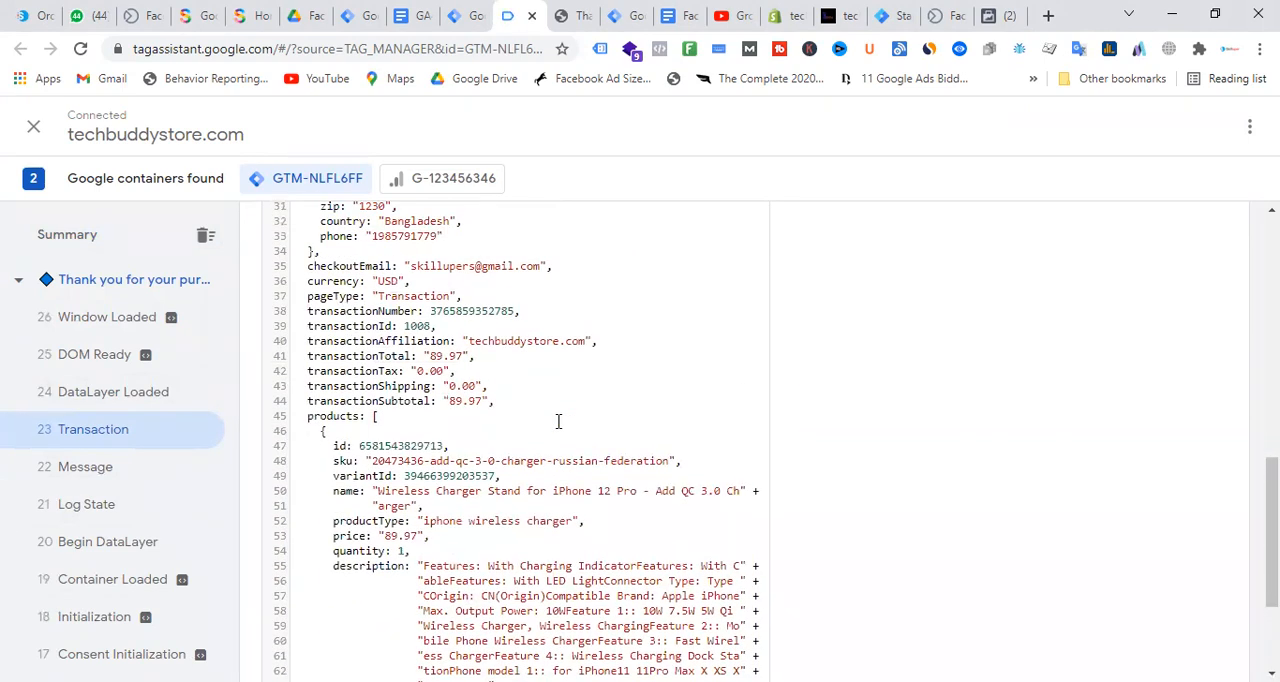
pyautogui.scroll(8, 558, 421)
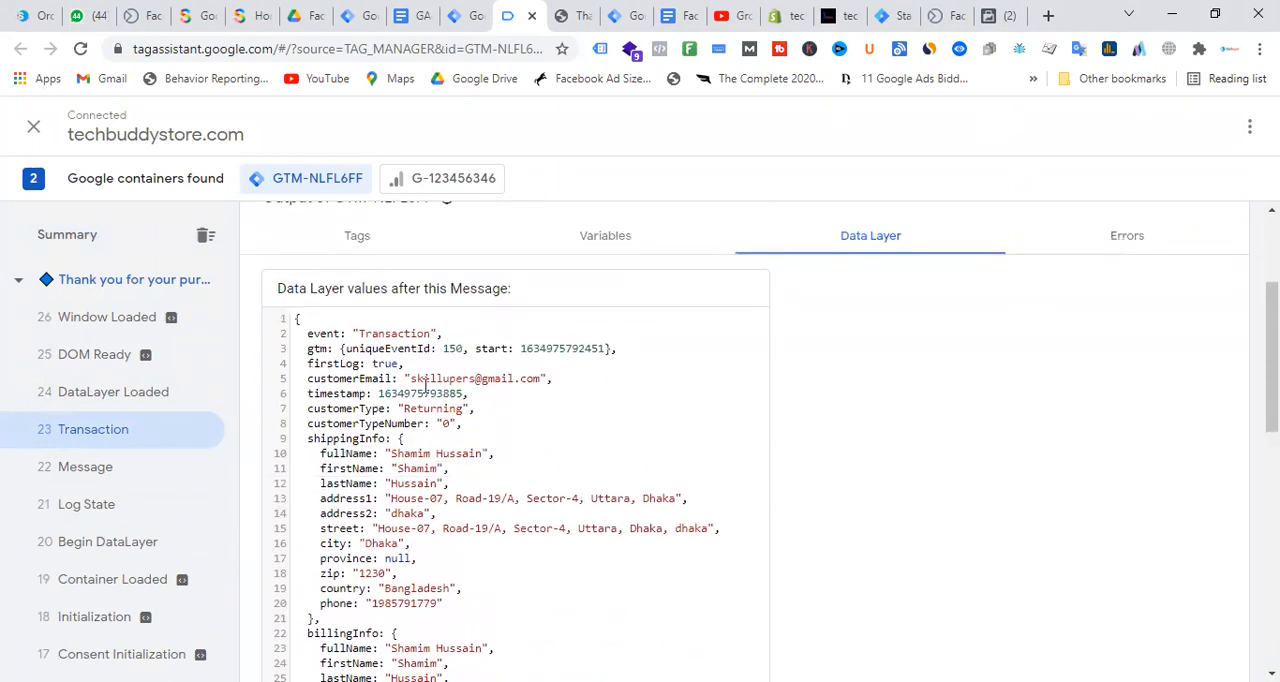
# Copy the event name Transaction from the data layer values
pyautogui.doubleClick(388, 333)
pyautogui.rightClick(414, 336)
pyautogui.click(438, 348)
# Switch to Tag Manager and start a new trigger named "FB - Purchase - Trigger"
pyautogui.click(450, 17)
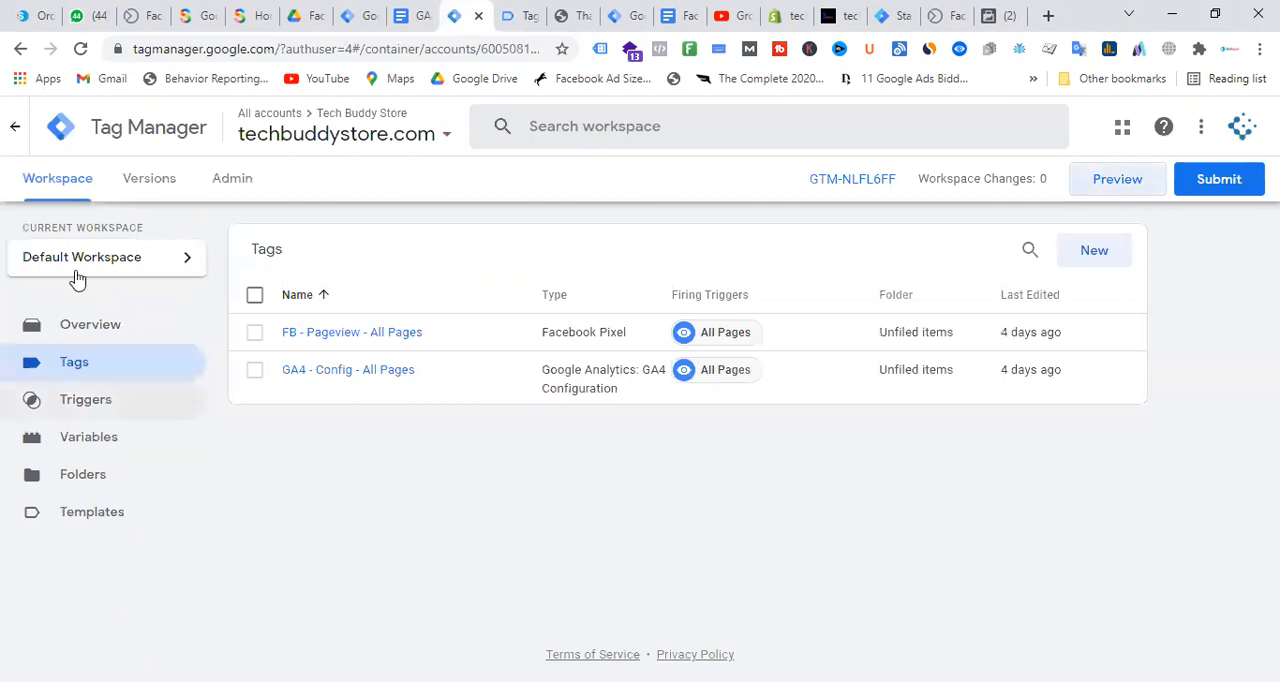
pyautogui.click(104, 448)
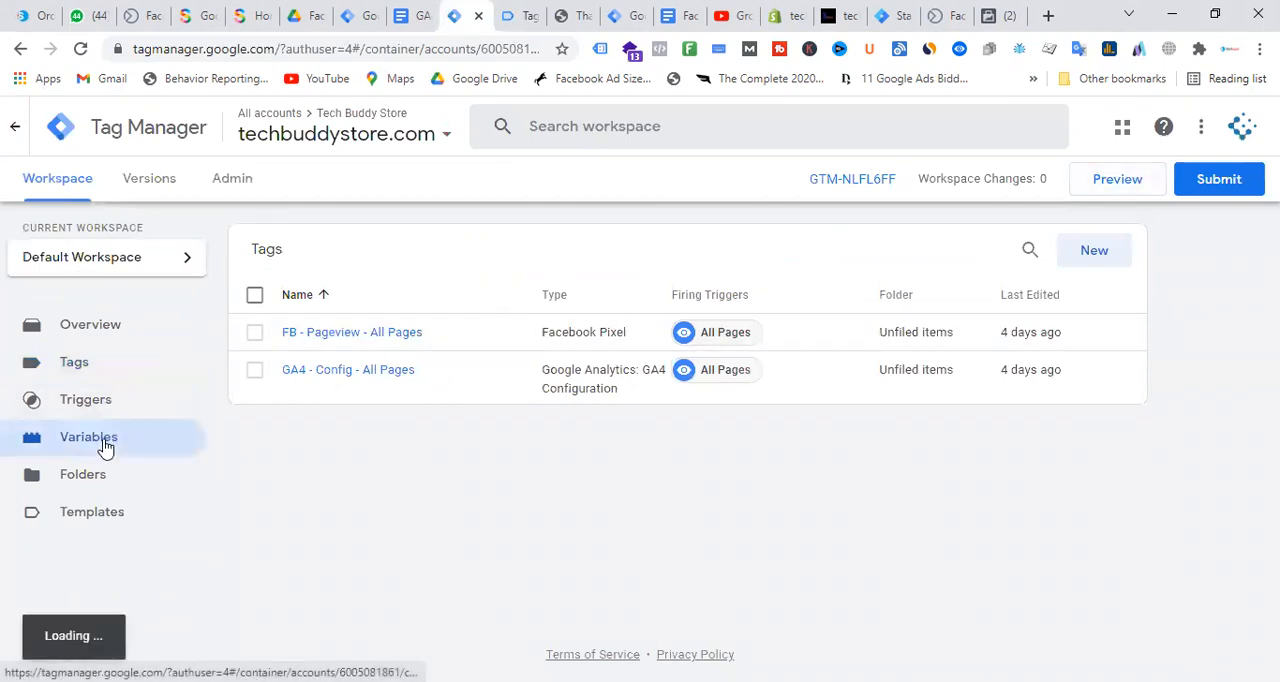
pyautogui.click(95, 409)
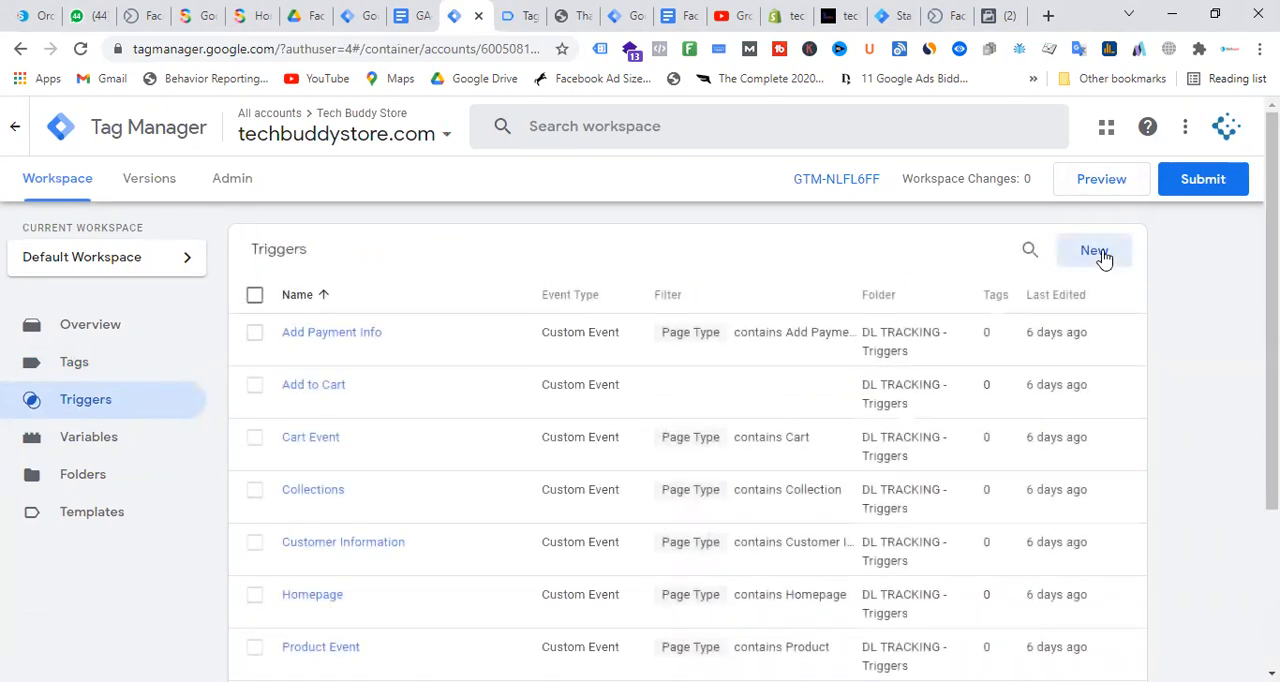
pyautogui.click(1100, 255)
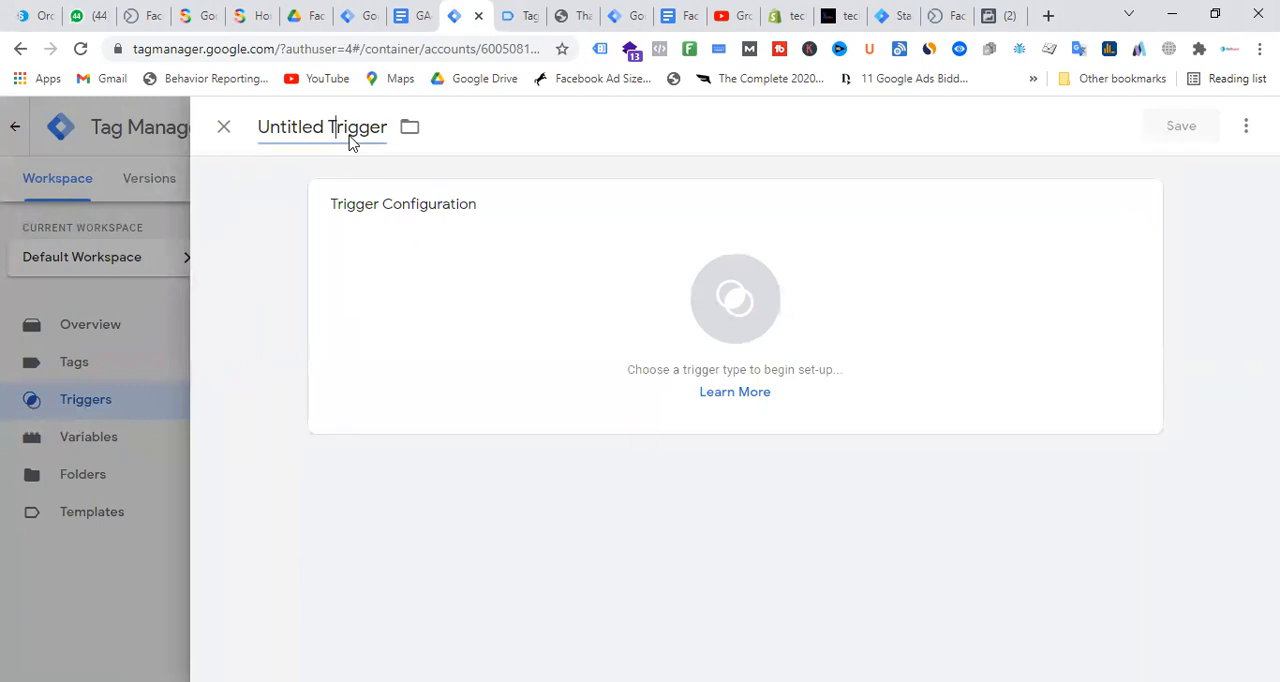
pyautogui.click(350, 142)
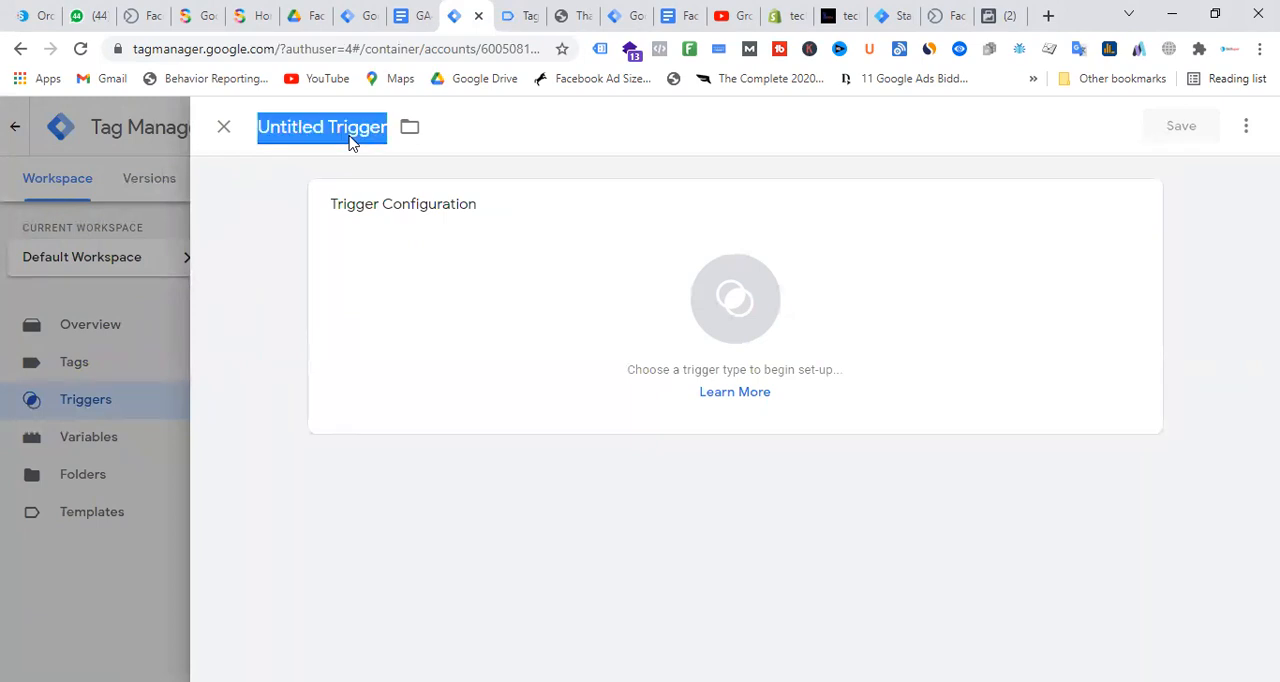
pyautogui.write('FB')
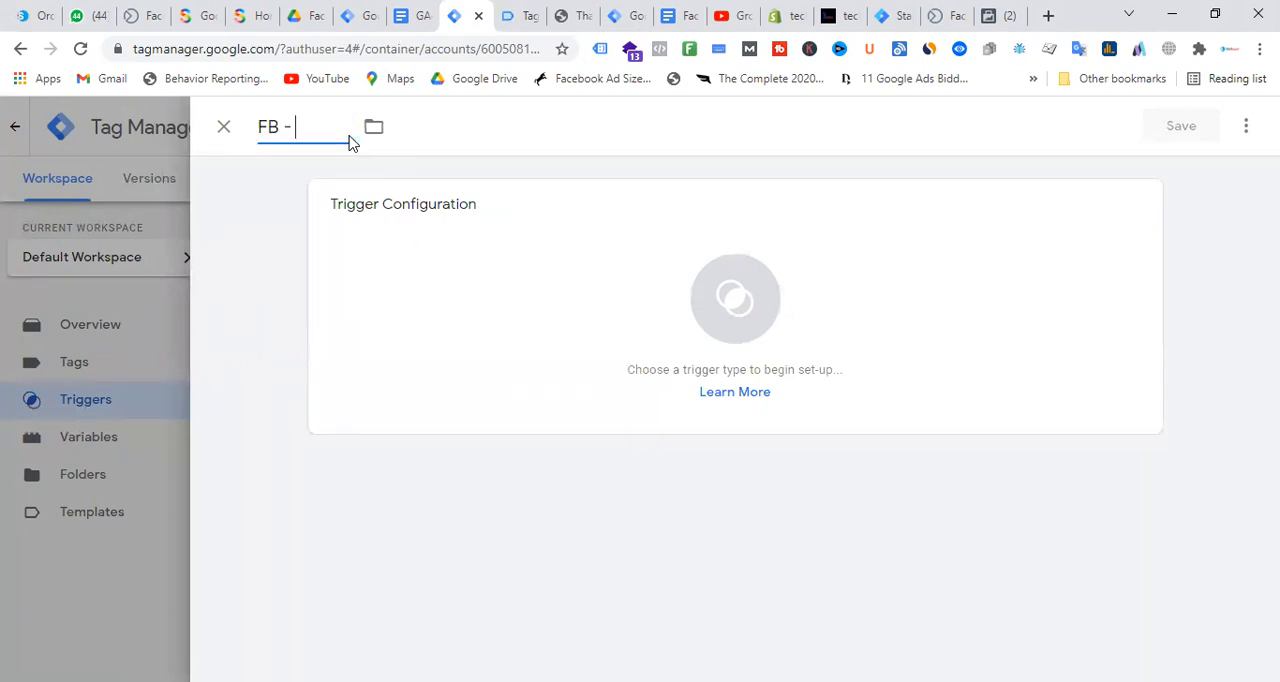
pyautogui.write(' - Purchase ')
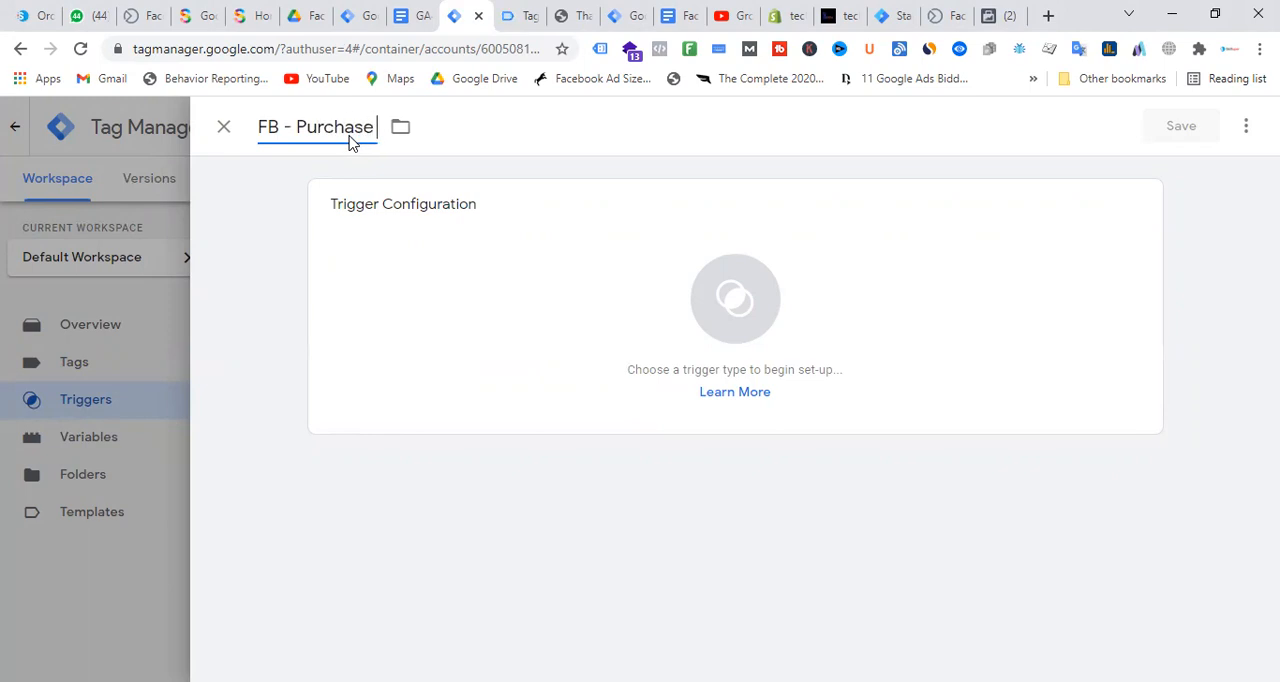
pyautogui.write('- Trigger')
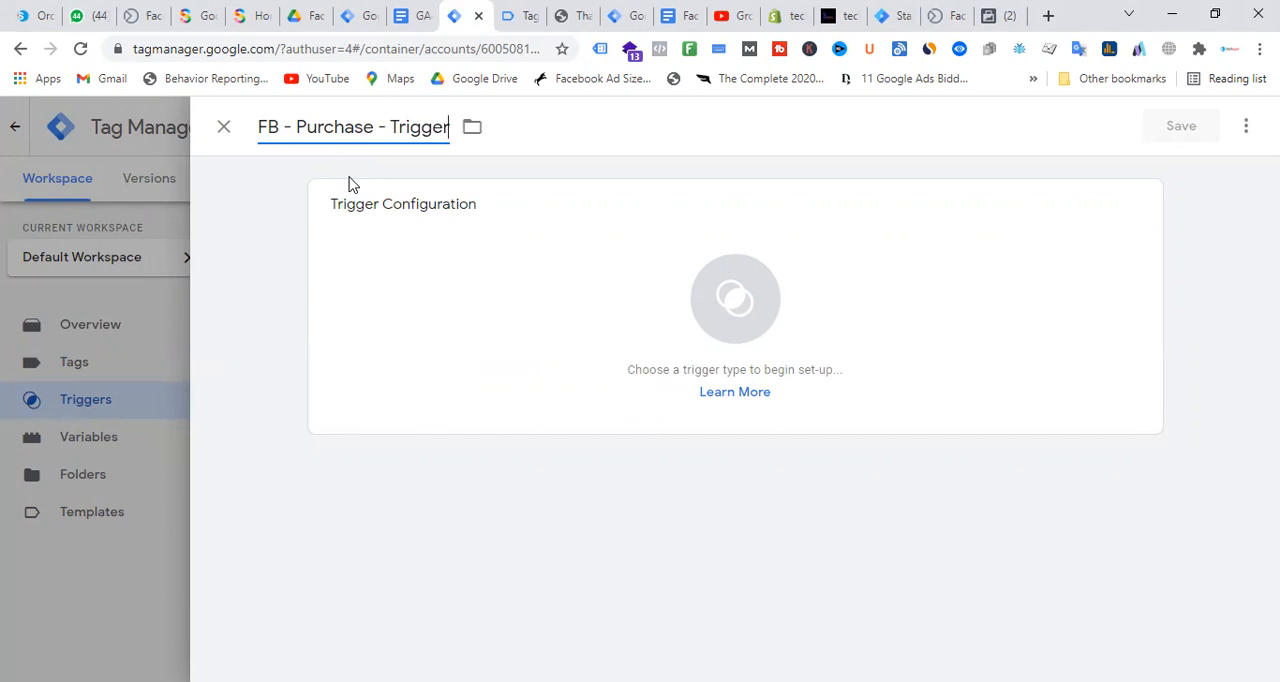
# Make the trigger a Custom Event with the copied event name Transaction, recheck that name in Tag Assistant, and save the trigger
pyautogui.click(800, 289)
pyautogui.scroll(-3, 886, 371)
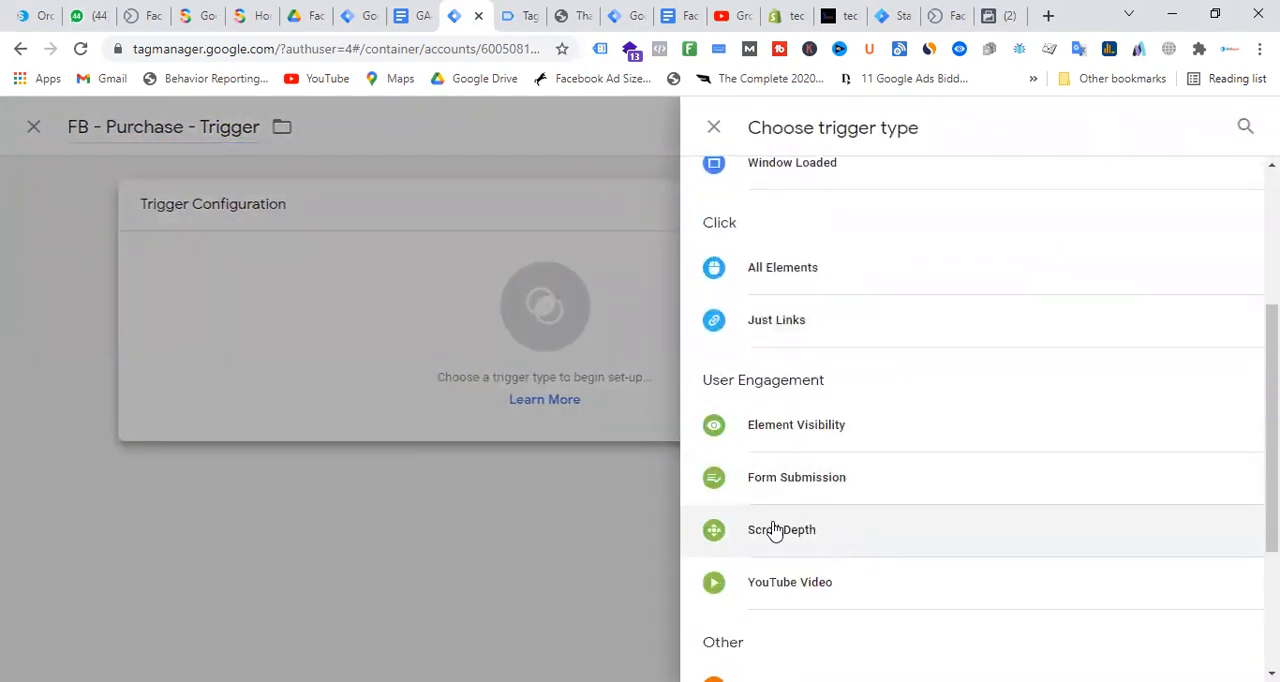
pyautogui.scroll(-3, 943, 449)
pyautogui.click(800, 462)
pyautogui.click(438, 395)
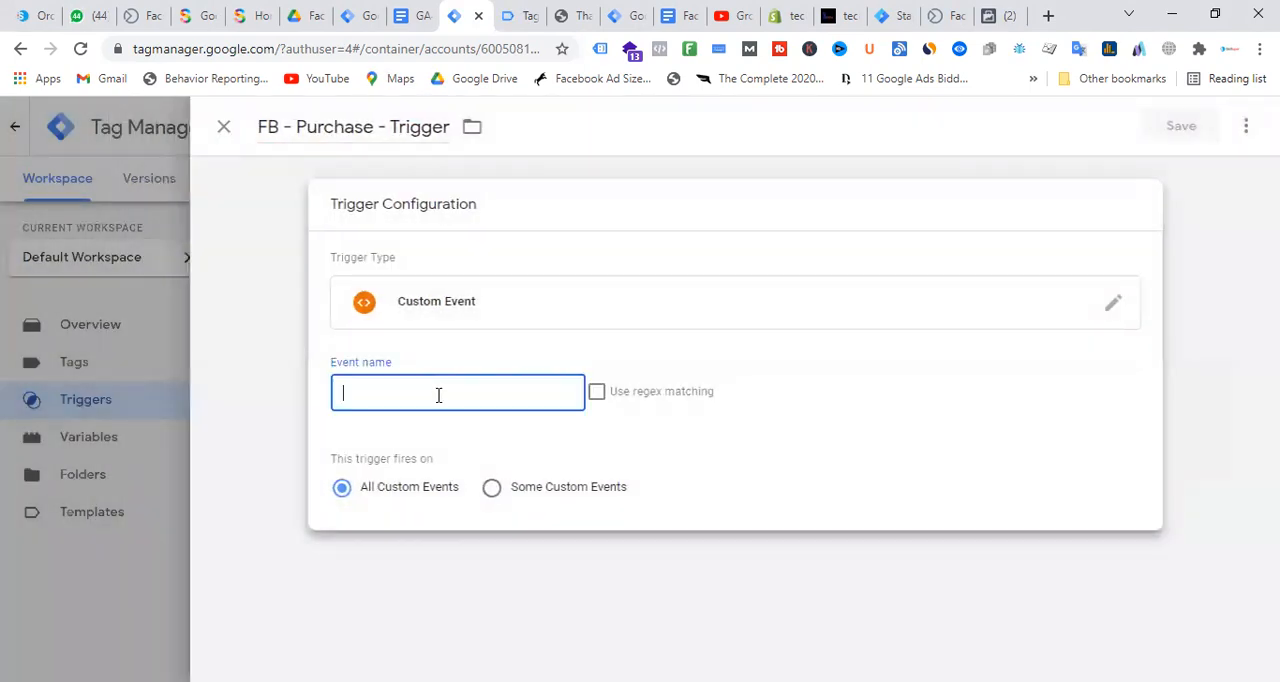
pyautogui.hotkey('ctrl', 'v')
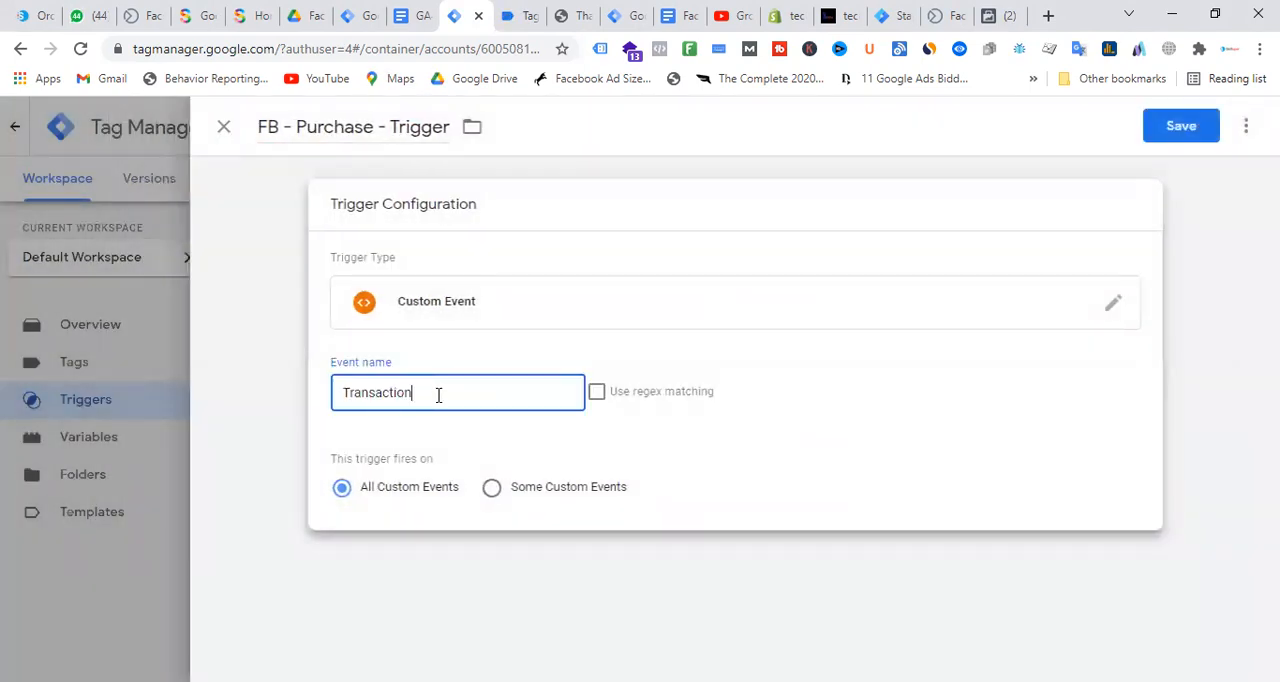
pyautogui.click(518, 20)
pyautogui.click(462, 16)
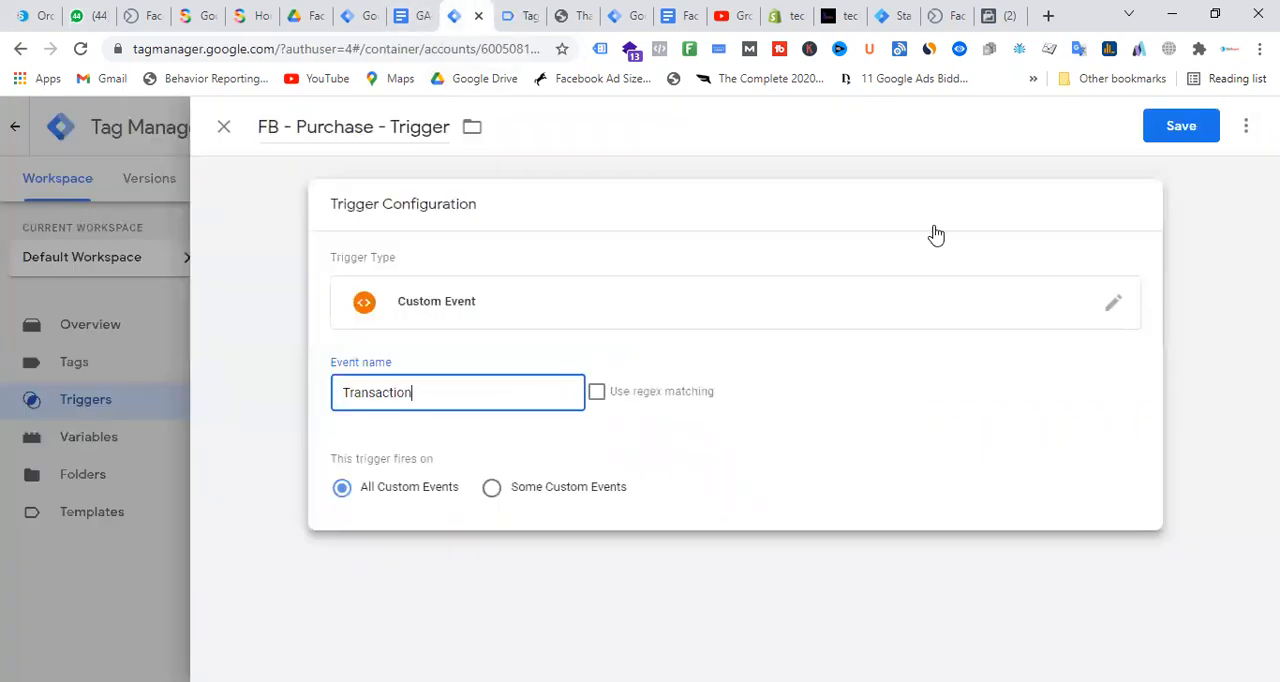
pyautogui.click(1213, 121)
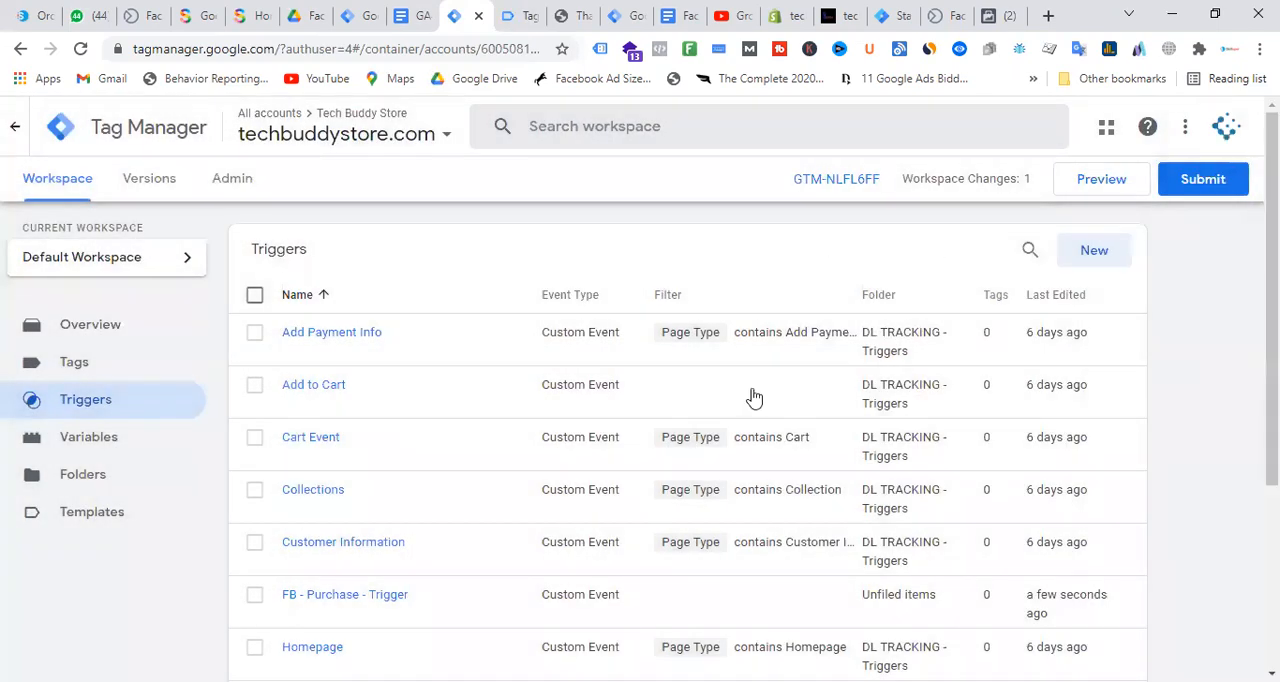
# Look through the container's variables to review the available product, customer, billing, shipping and transaction variables
pyautogui.click(120, 443)
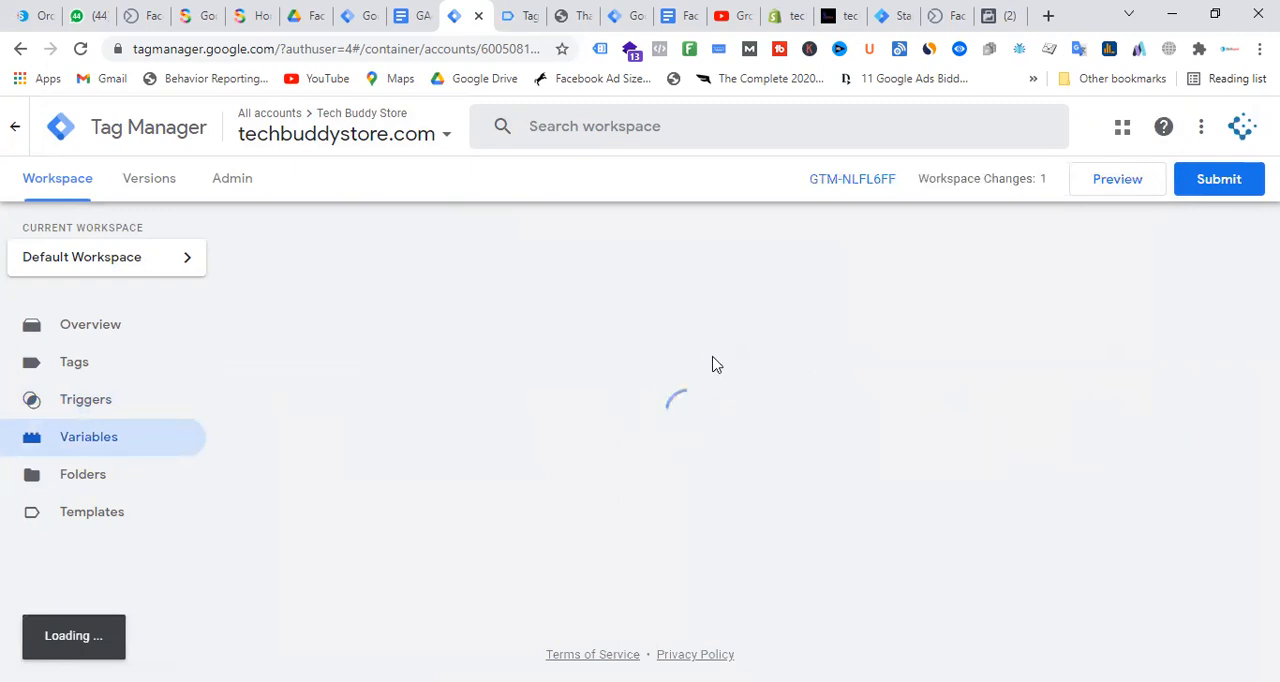
pyautogui.scroll(-20, 730, 362)
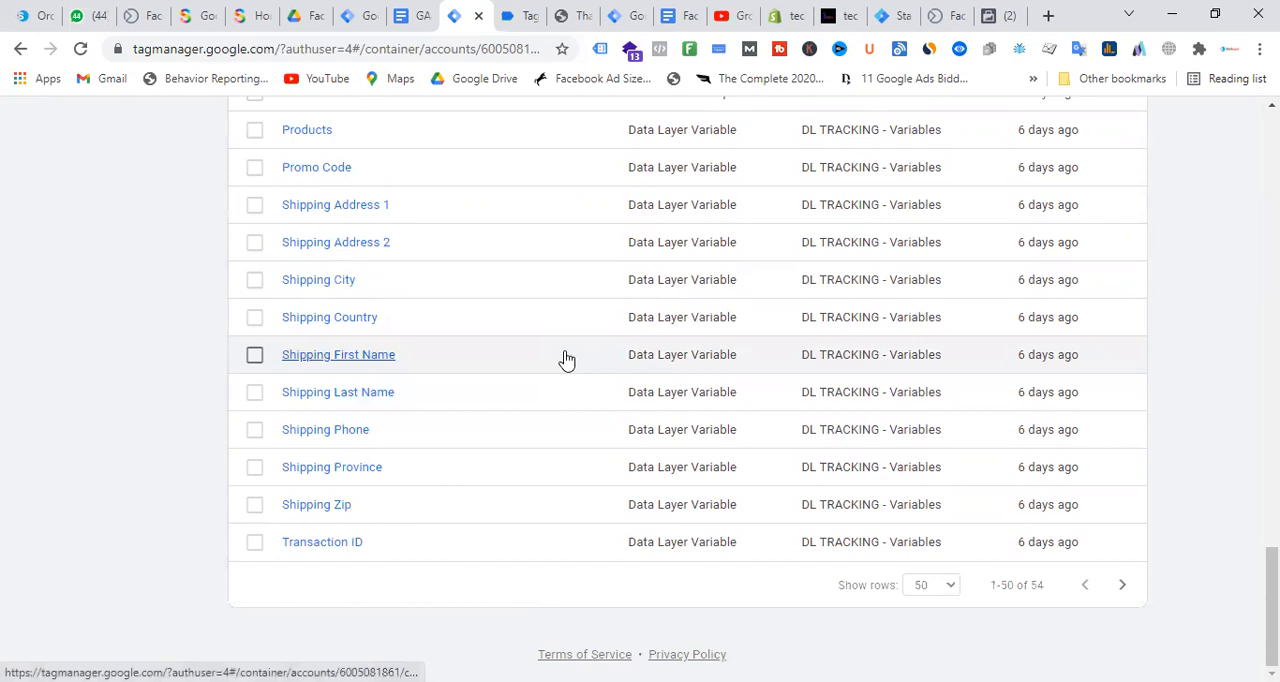
pyautogui.scroll(4, 566, 360)
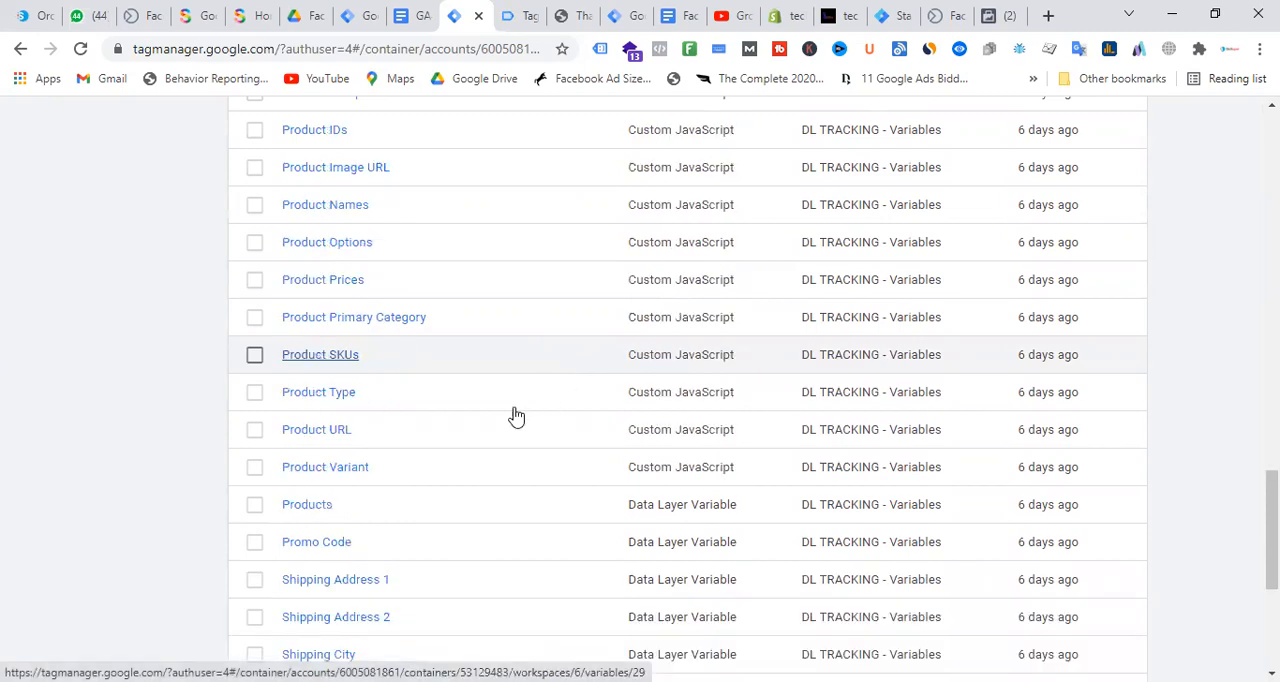
pyautogui.scroll(2, 543, 377)
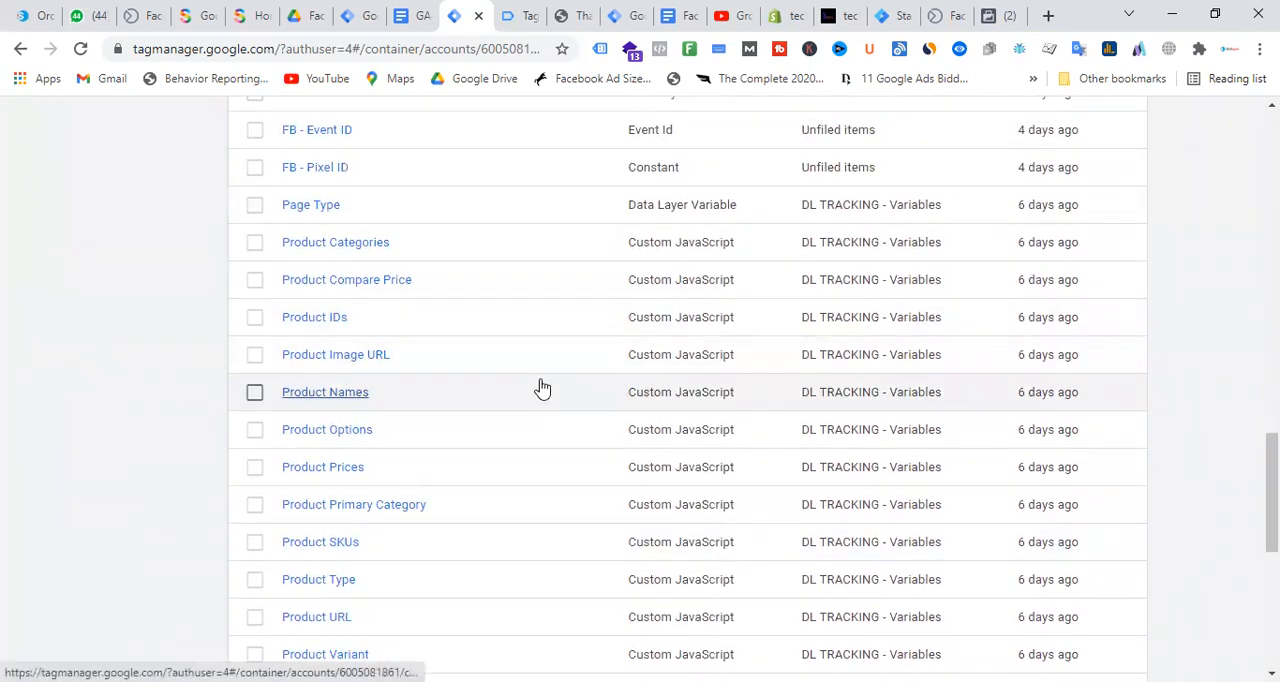
pyautogui.scroll(2, 540, 389)
pyautogui.scroll(3, 435, 214)
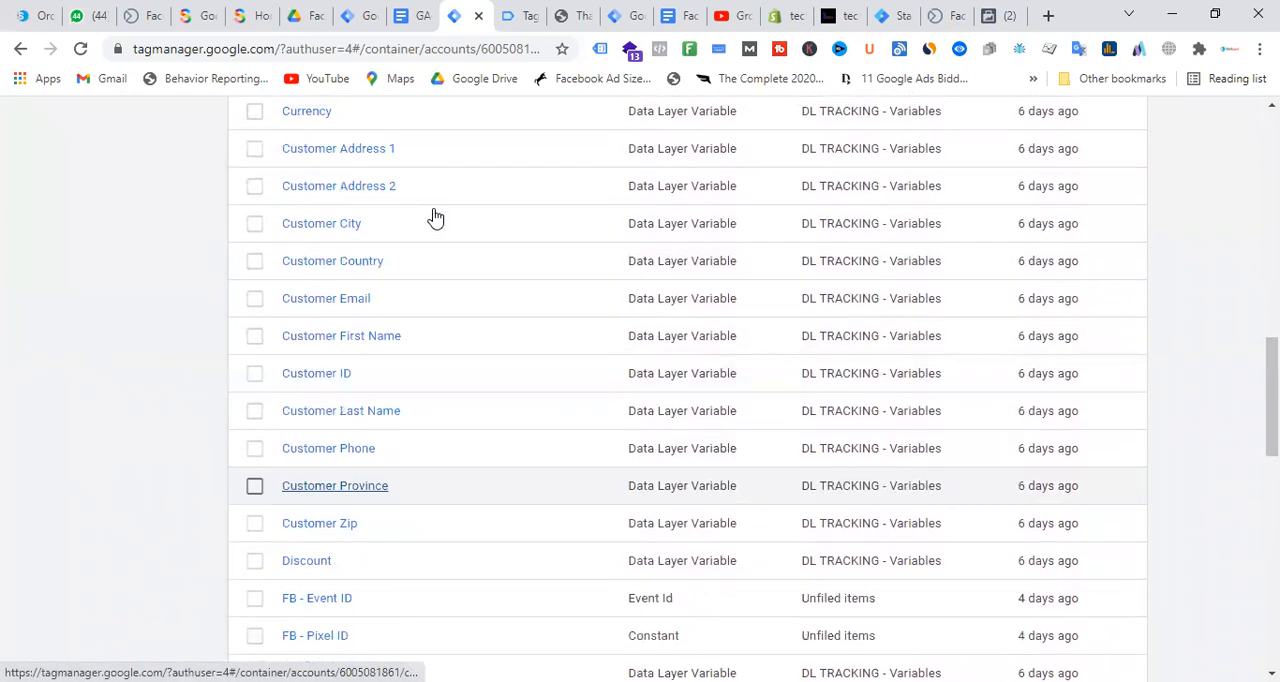
pyautogui.scroll(-8, 509, 363)
pyautogui.scroll(-3, 510, 381)
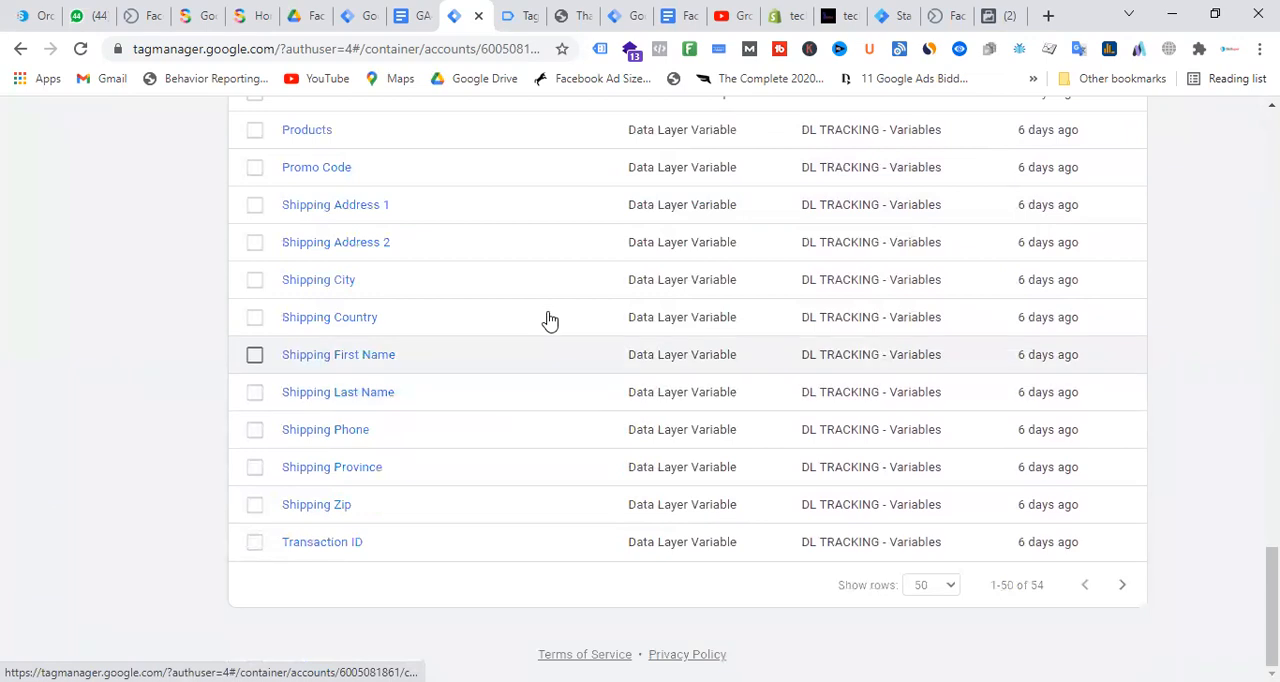
pyautogui.scroll(15, 549, 320)
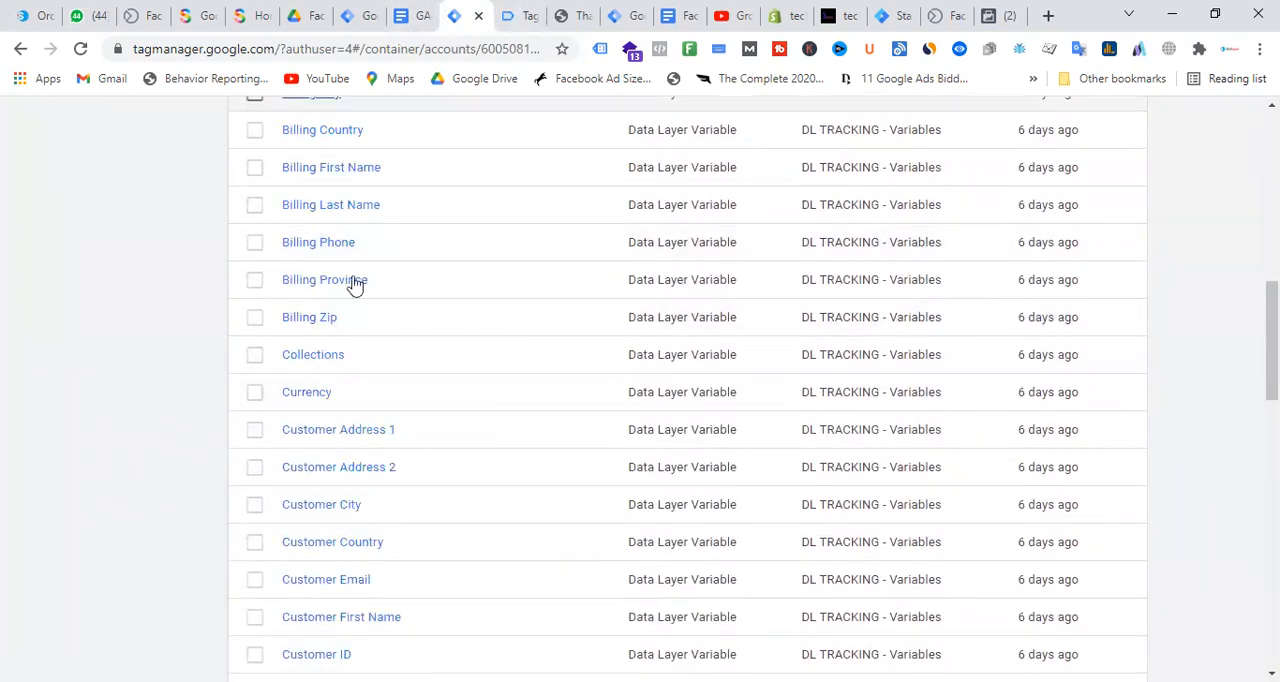
pyautogui.scroll(15, 351, 283)
# Start a new tag named "FB - Purchase - Tag"
pyautogui.click(80, 369)
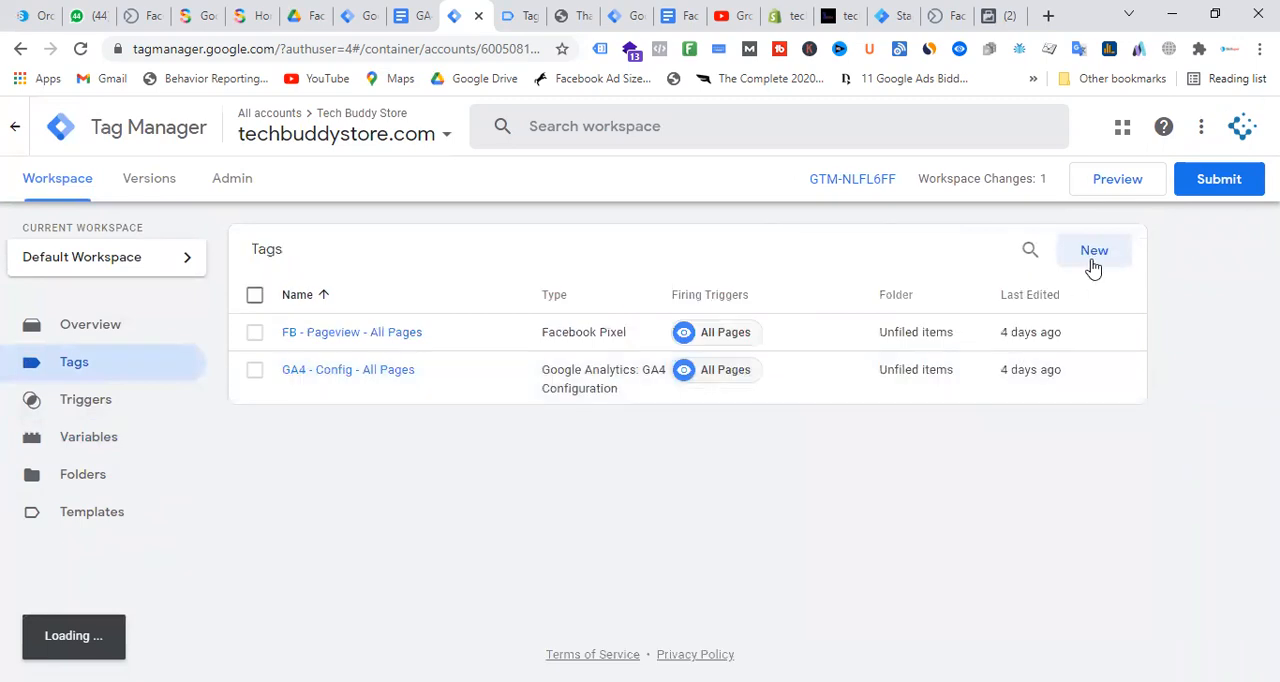
pyautogui.click(1089, 254)
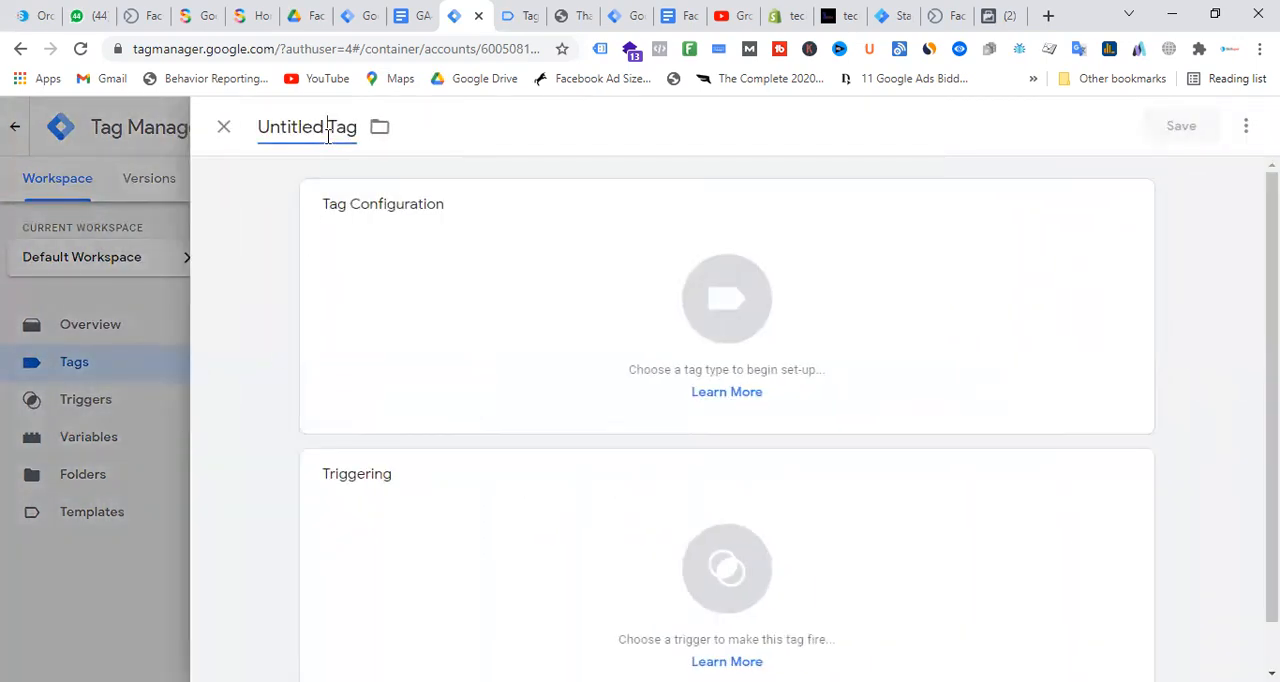
pyautogui.click(328, 136)
pyautogui.write('FB p')
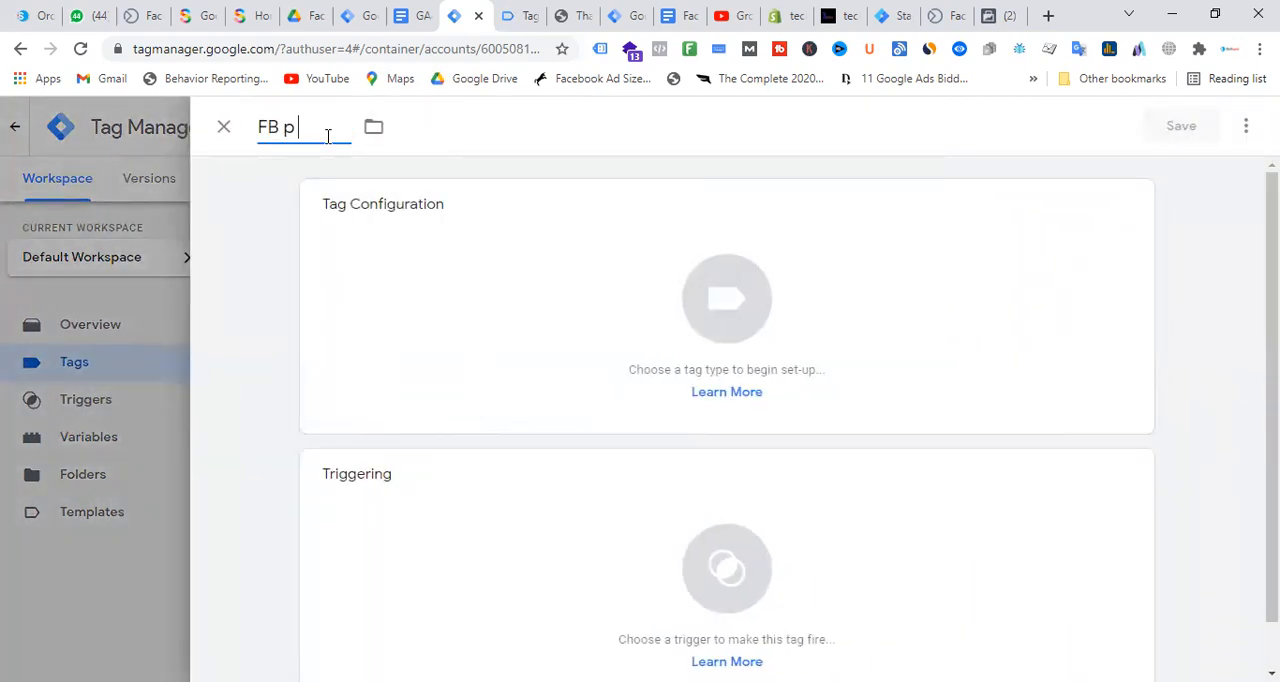
pyautogui.press('BackSpace')
pyautogui.write(' - Purchase - Tag')
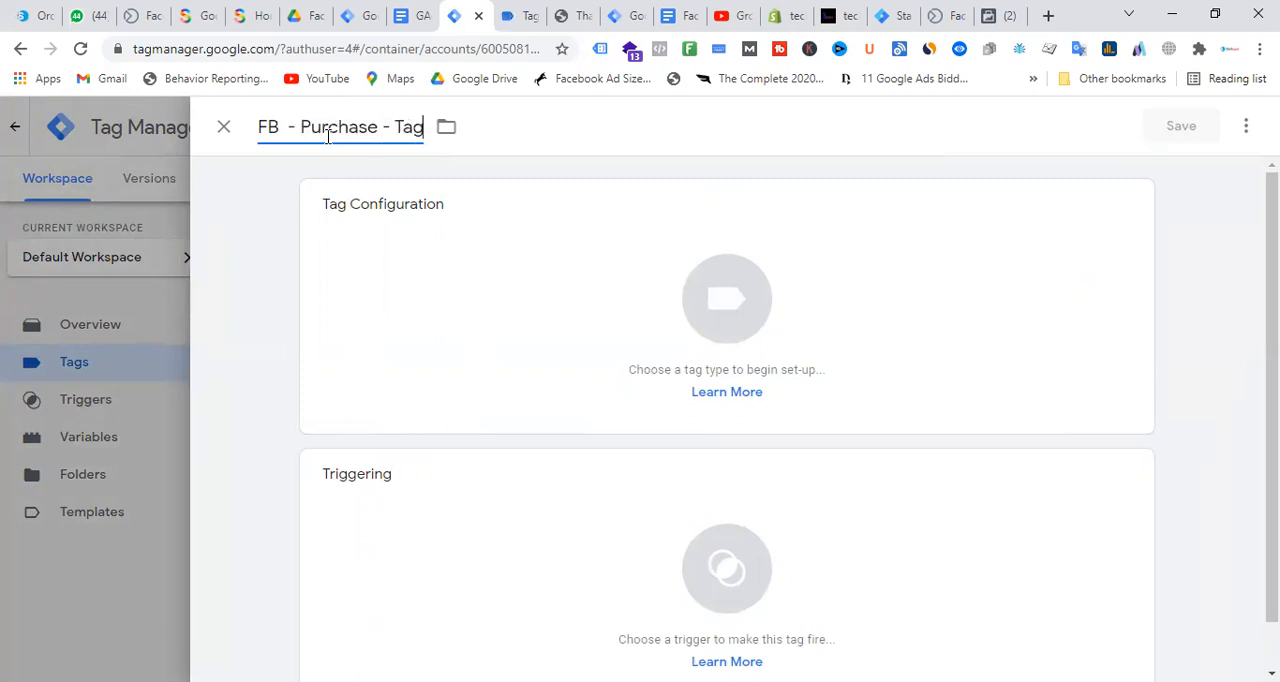
# Set the tag type of FB - Purchase - Tag to the Facebook Pixel gallery template
pyautogui.click(763, 305)
pyautogui.scroll(-2, 1043, 303)
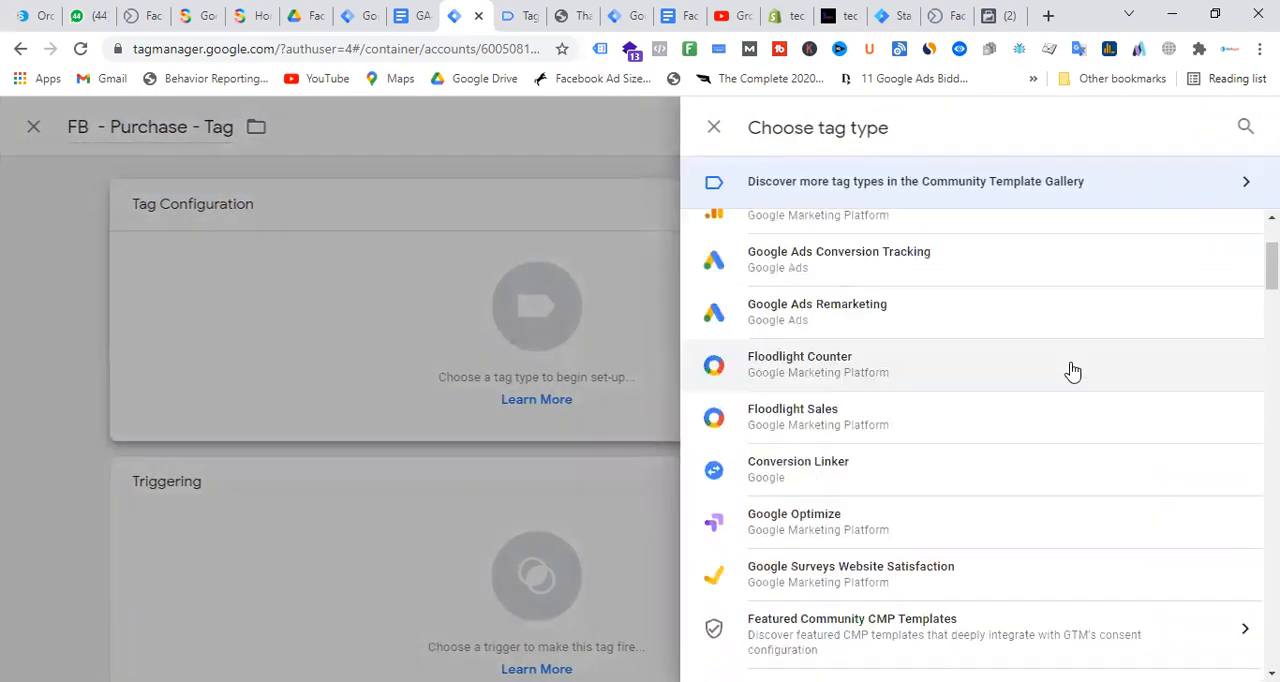
pyautogui.scroll(-5, 1040, 450)
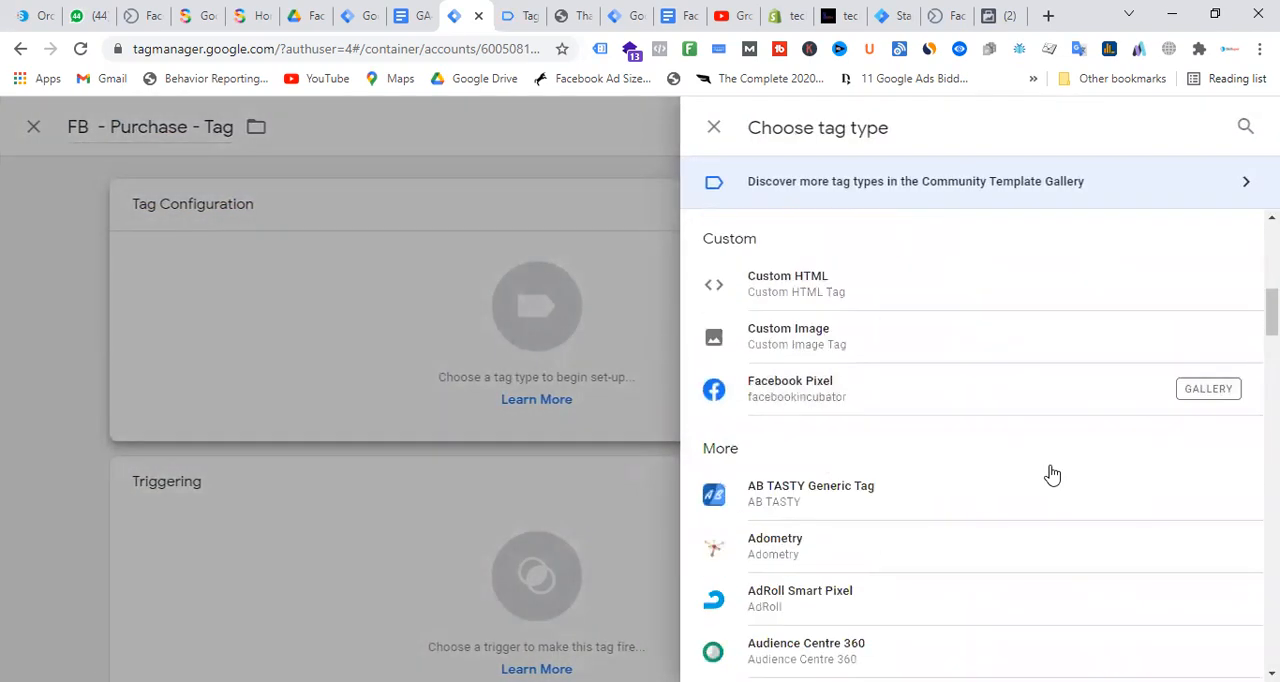
pyautogui.click(836, 388)
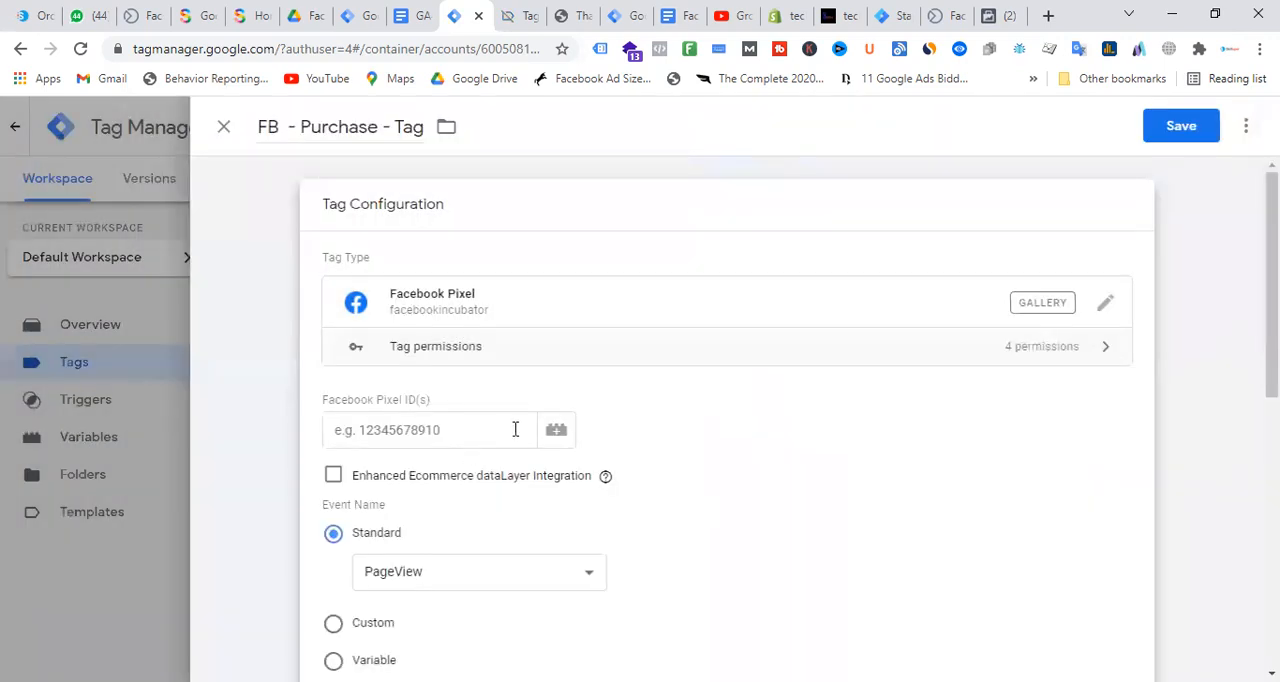
# Use the FB - Pixel ID variable as the Facebook Pixel ID and set the standard event name to Purchase
pyautogui.click(556, 430)
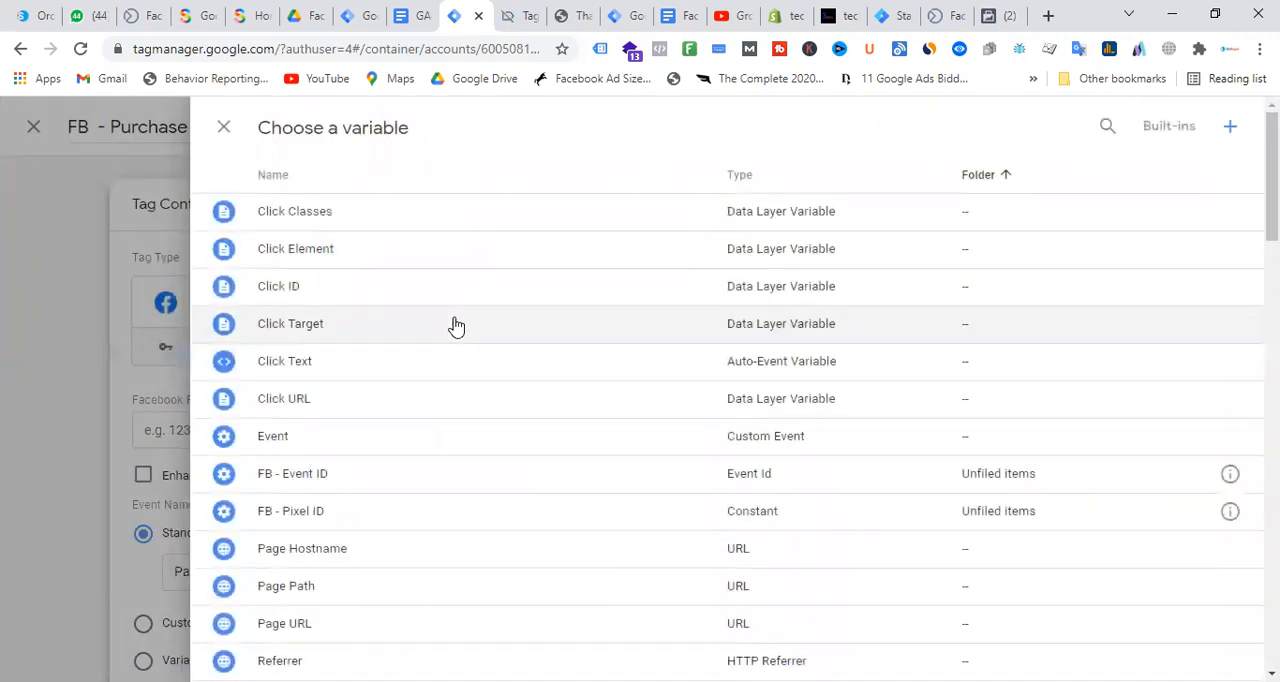
pyautogui.scroll(-2, 431, 418)
pyautogui.click(337, 335)
pyautogui.scroll(-2, 606, 337)
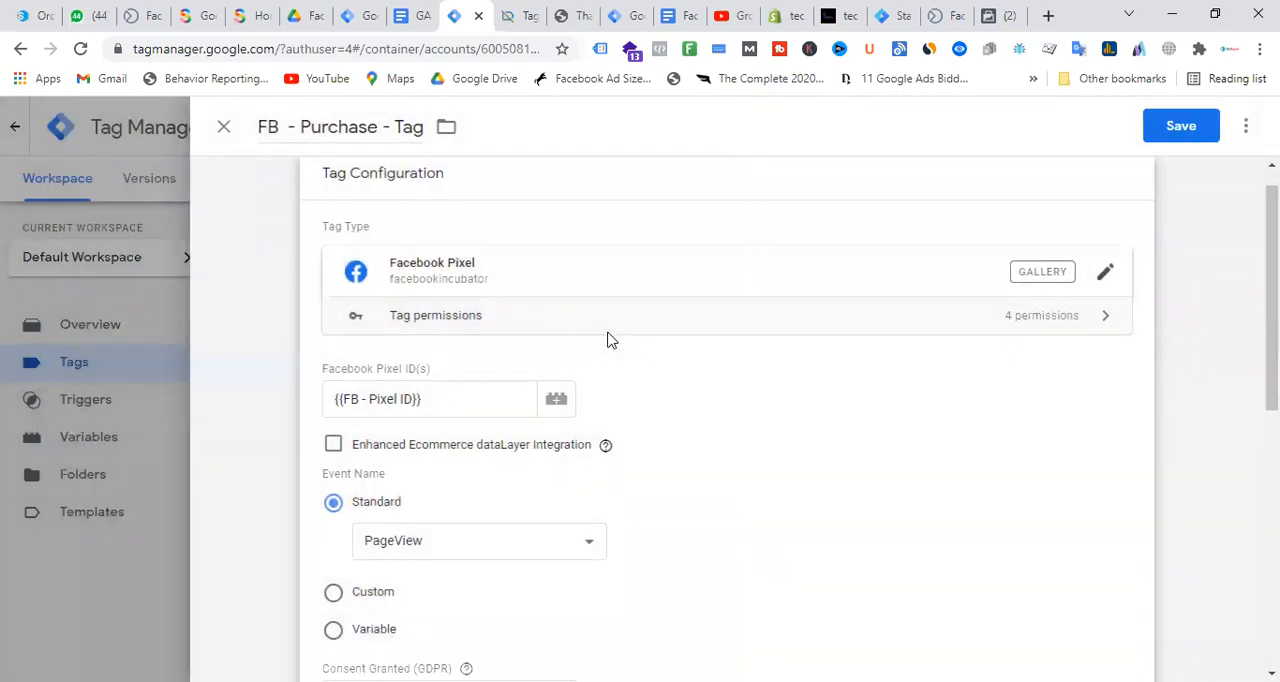
pyautogui.click(462, 391)
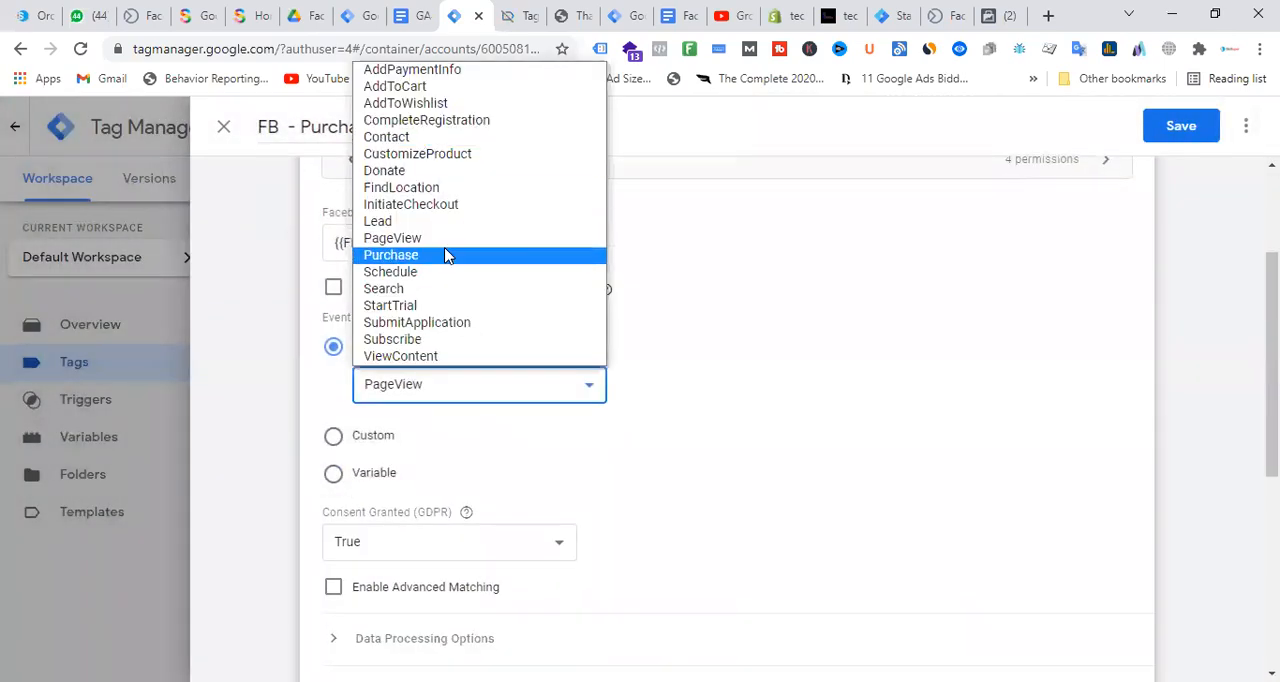
pyautogui.click(425, 257)
# Check the tag's More Settings, then expand Object Properties and add three empty property rows
pyautogui.scroll(-4, 453, 339)
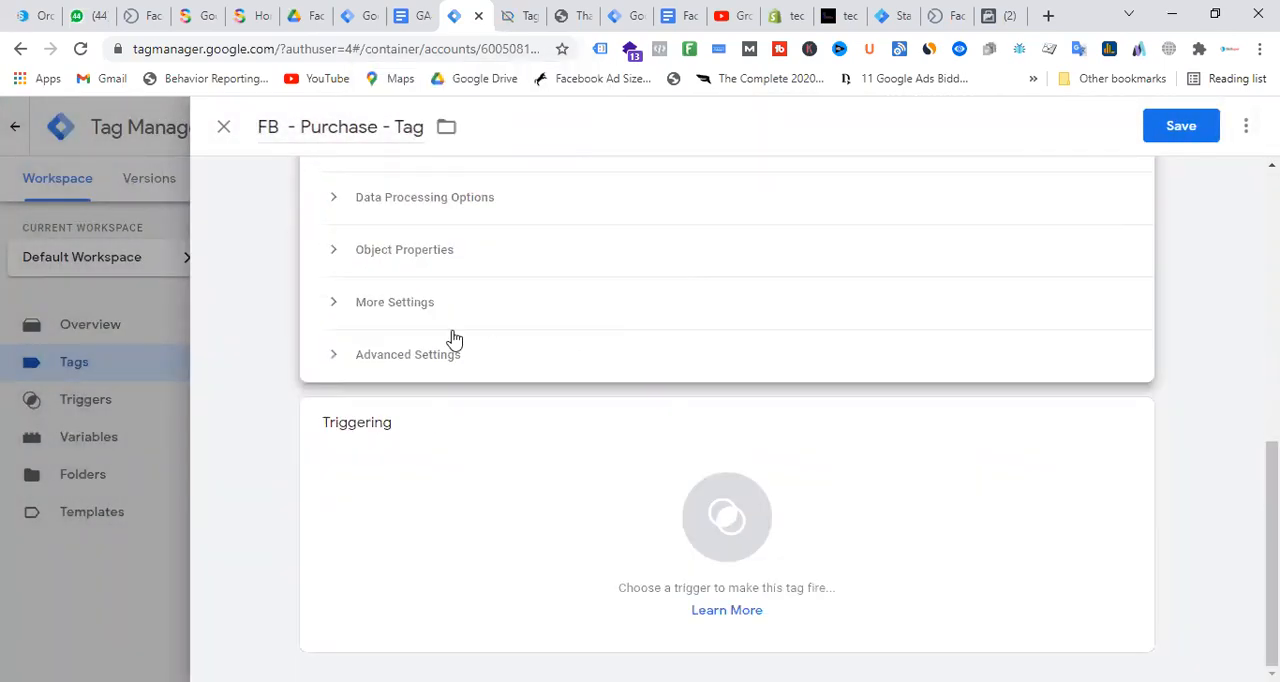
pyautogui.click(335, 312)
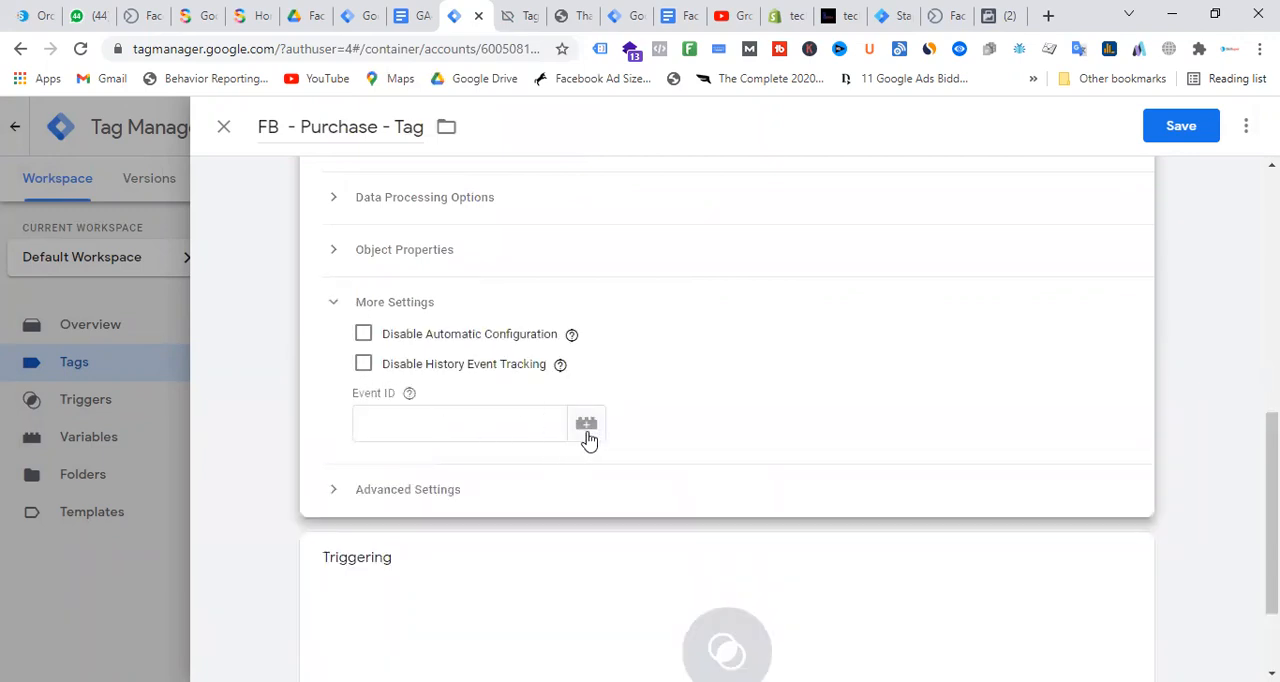
pyautogui.click(342, 306)
pyautogui.scroll(3, 523, 328)
pyautogui.scroll(-2, 580, 440)
pyautogui.click(344, 346)
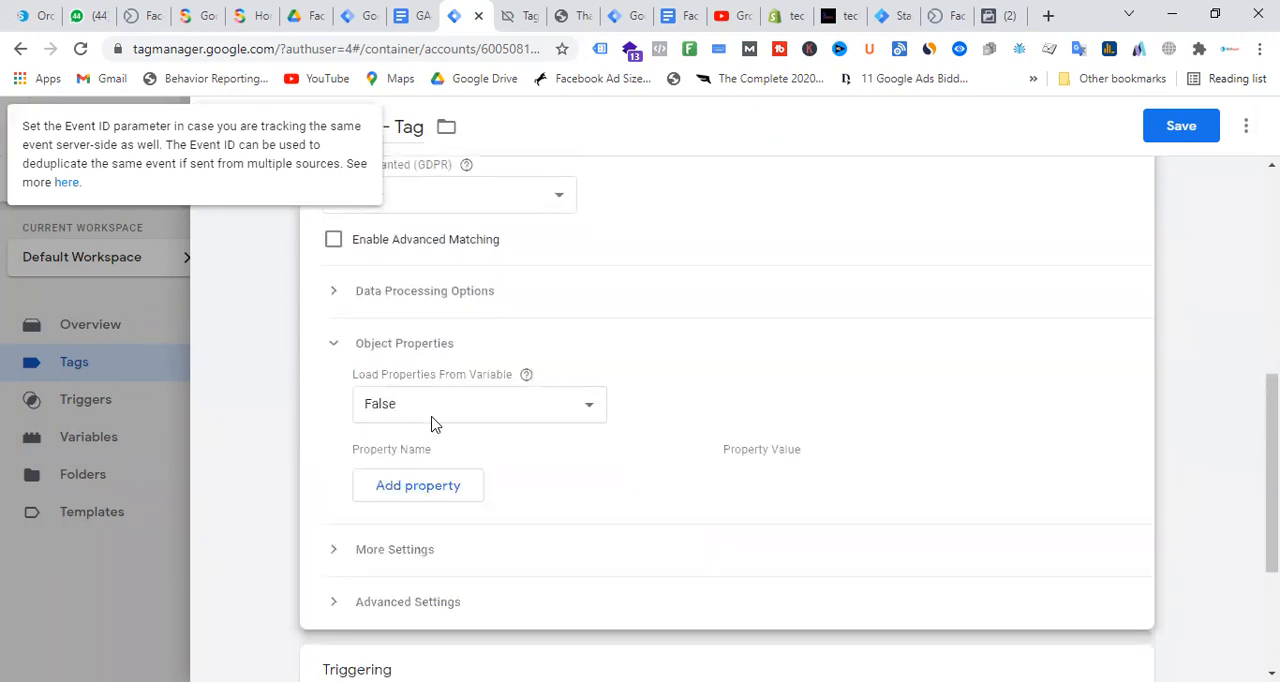
pyautogui.click(427, 491)
pyautogui.click(446, 527)
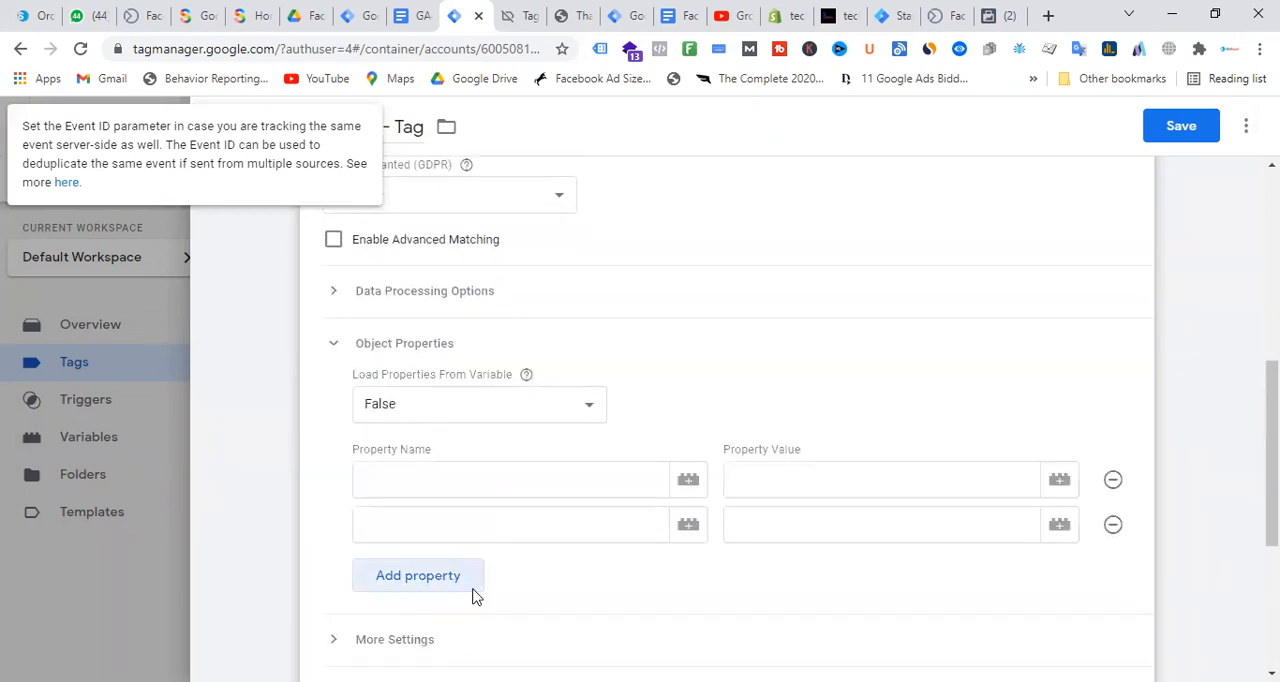
pyautogui.click(474, 590)
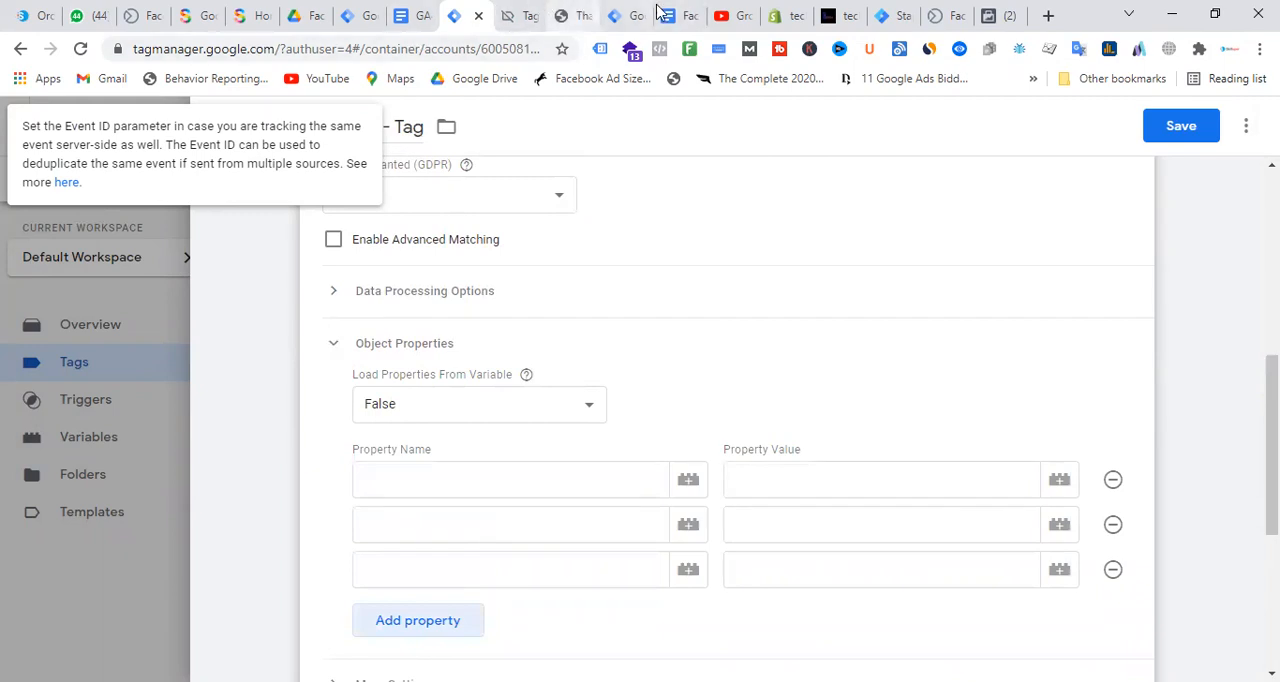
# Switch to the Facebook Conversion API Setup document and copy content_type from the purchase event parameters
pyautogui.click(412, 14)
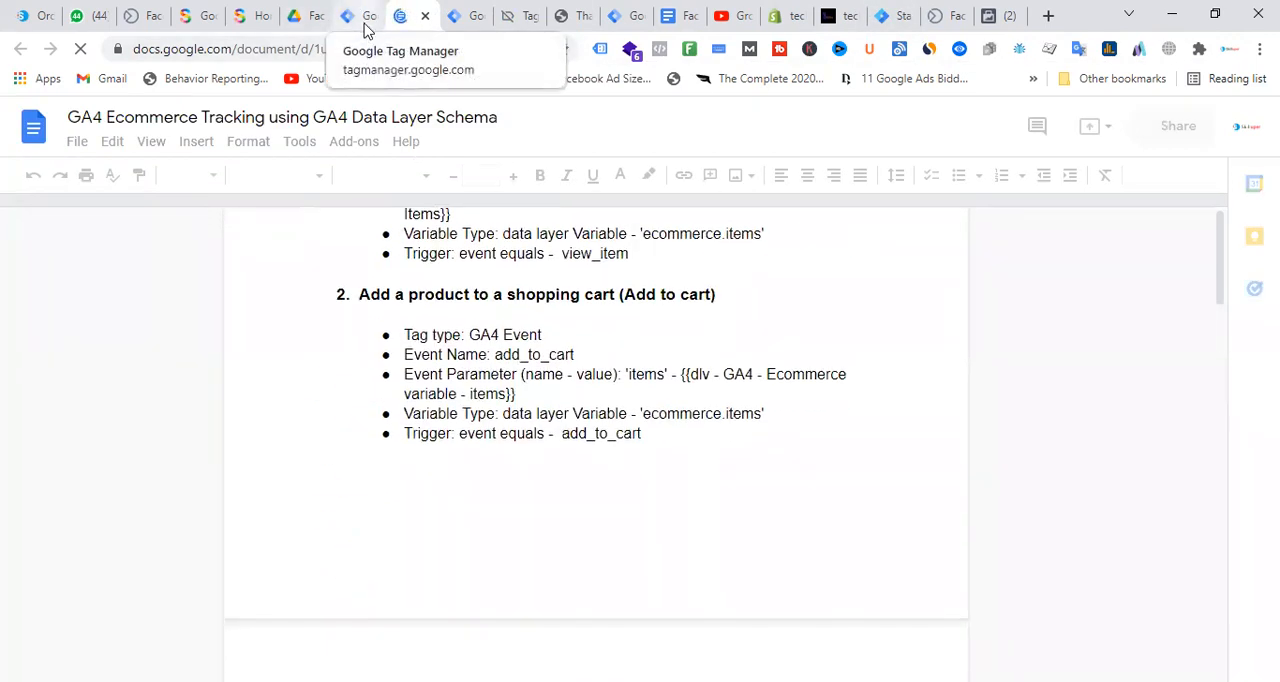
pyautogui.click(640, 15)
pyautogui.click(700, 15)
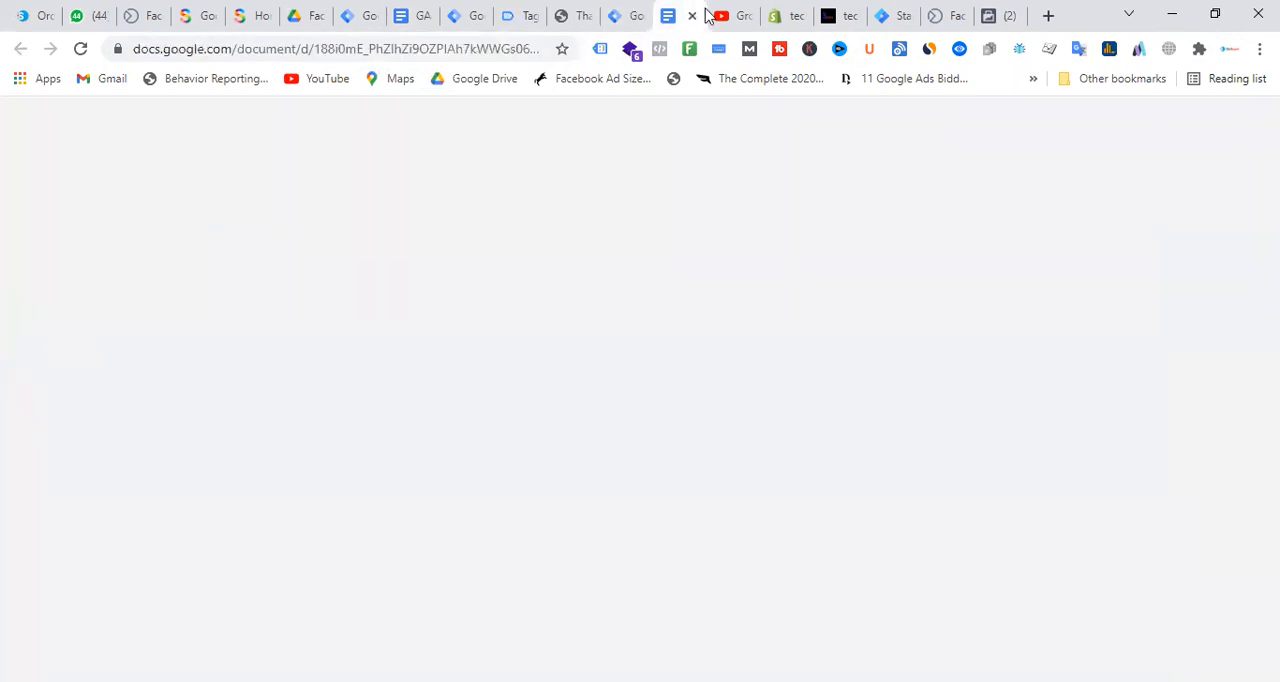
pyautogui.scroll(-12, 637, 435)
pyautogui.scroll(6, 632, 399)
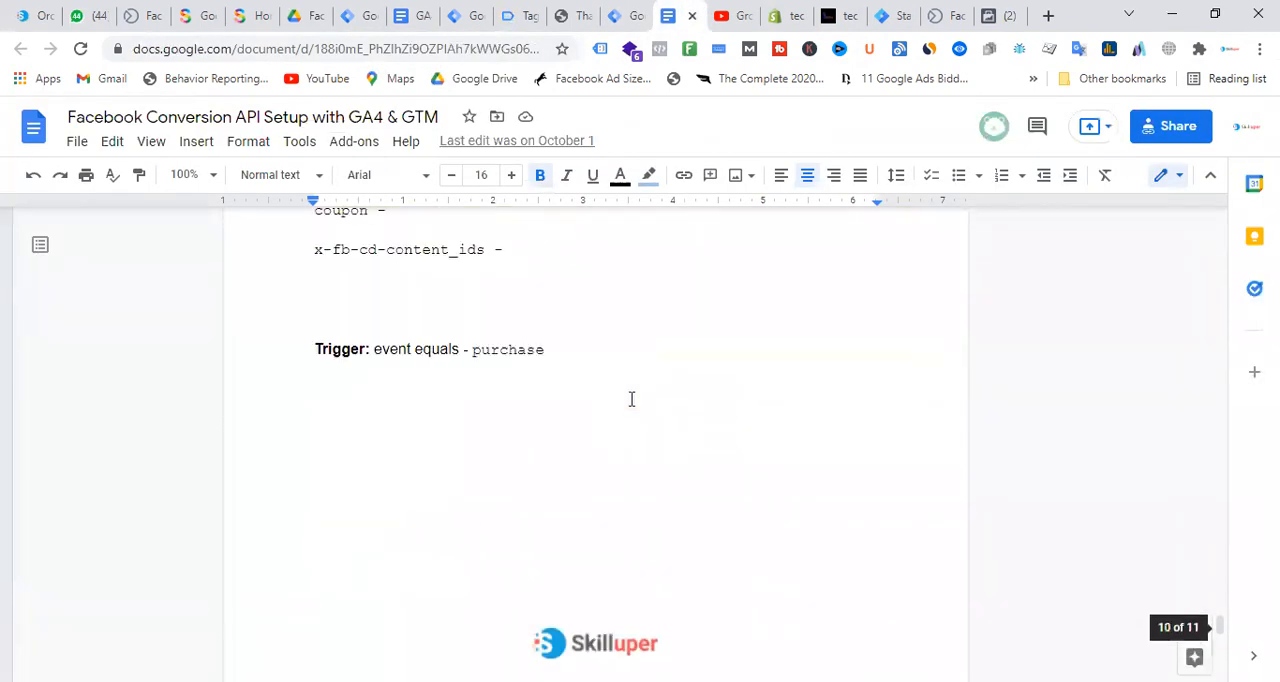
pyautogui.scroll(3, 631, 399)
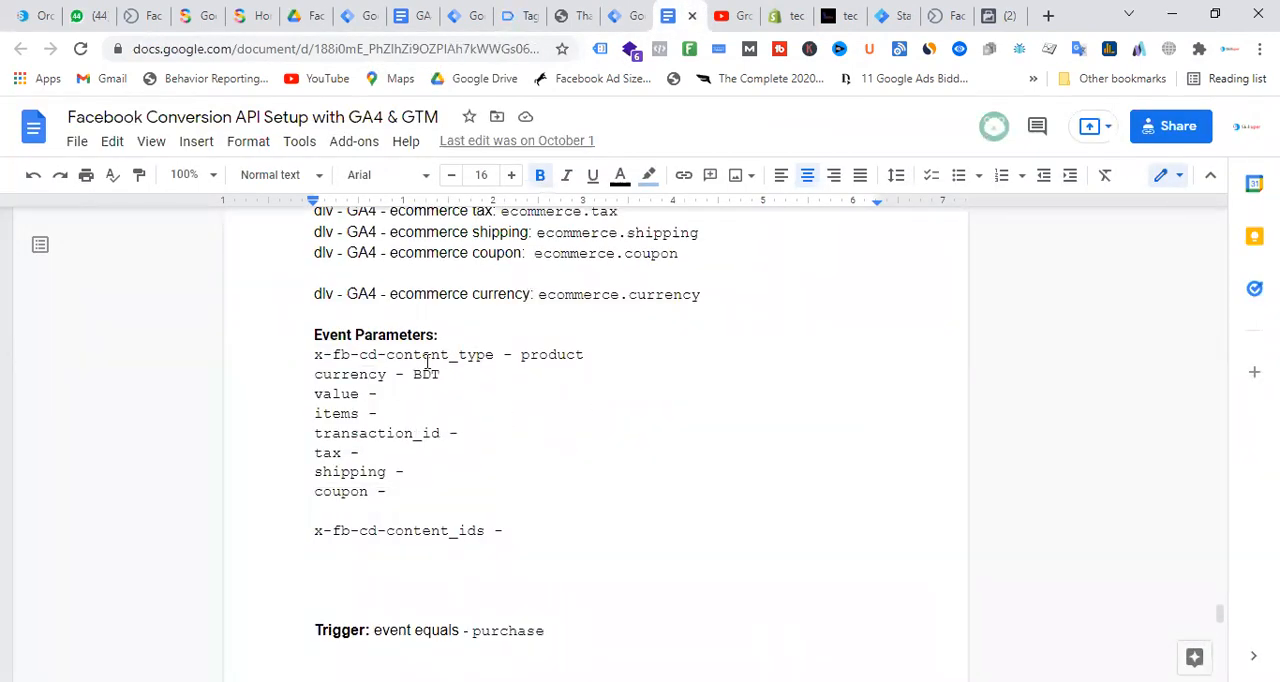
pyautogui.moveTo(388, 358); pyautogui.dragTo(496, 357)
pyautogui.hotkey('ctrl', 'c')
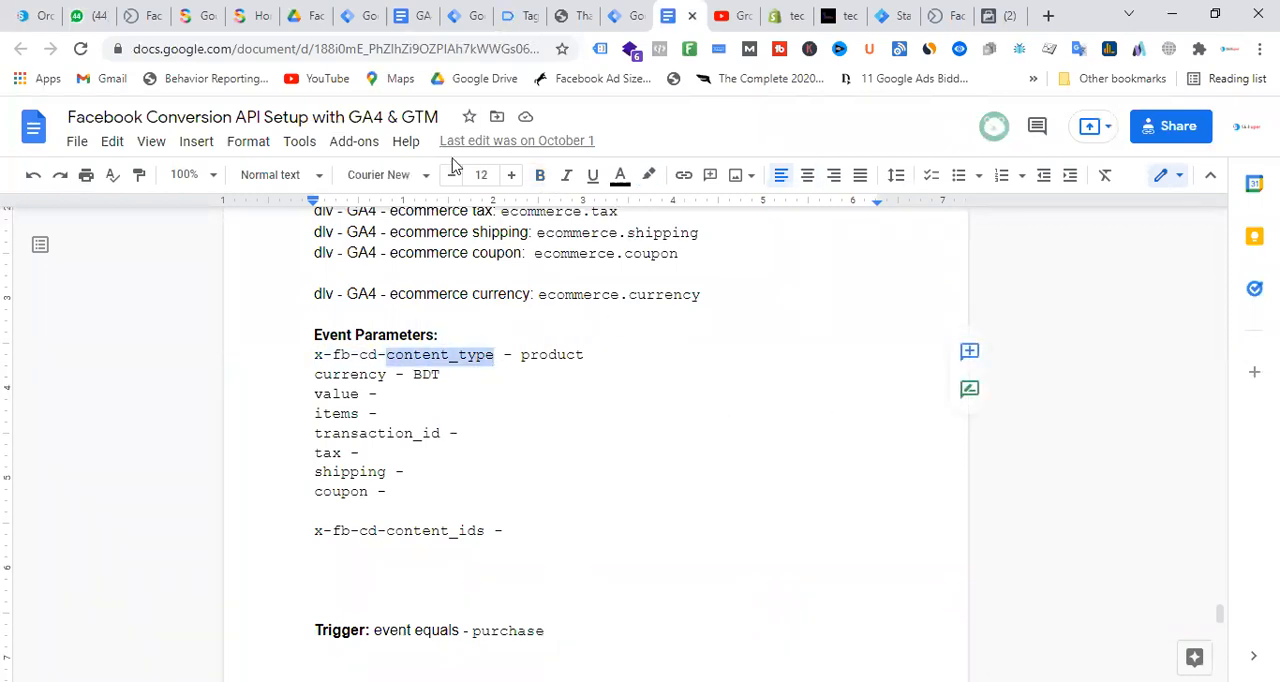
# Return to the tag in Tag Manager and fill the first object property with name content_type and value product
pyautogui.click(352, 15)
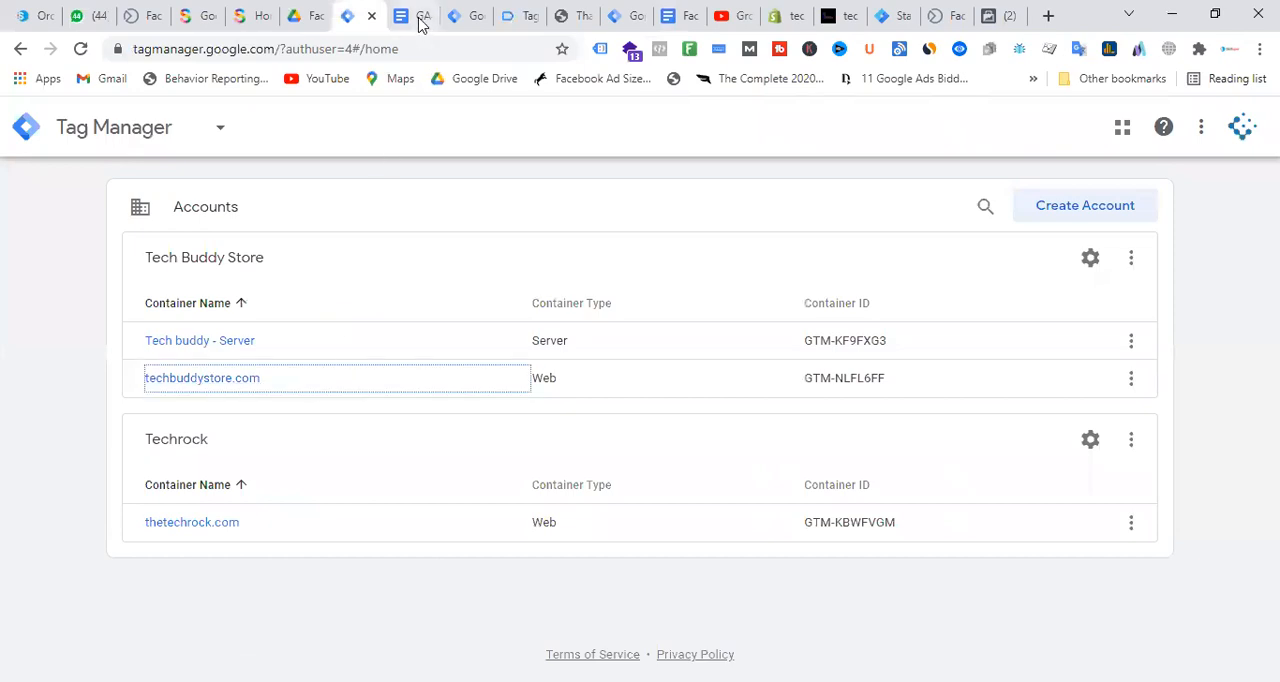
pyautogui.click(418, 16)
pyautogui.click(466, 15)
pyautogui.click(451, 474)
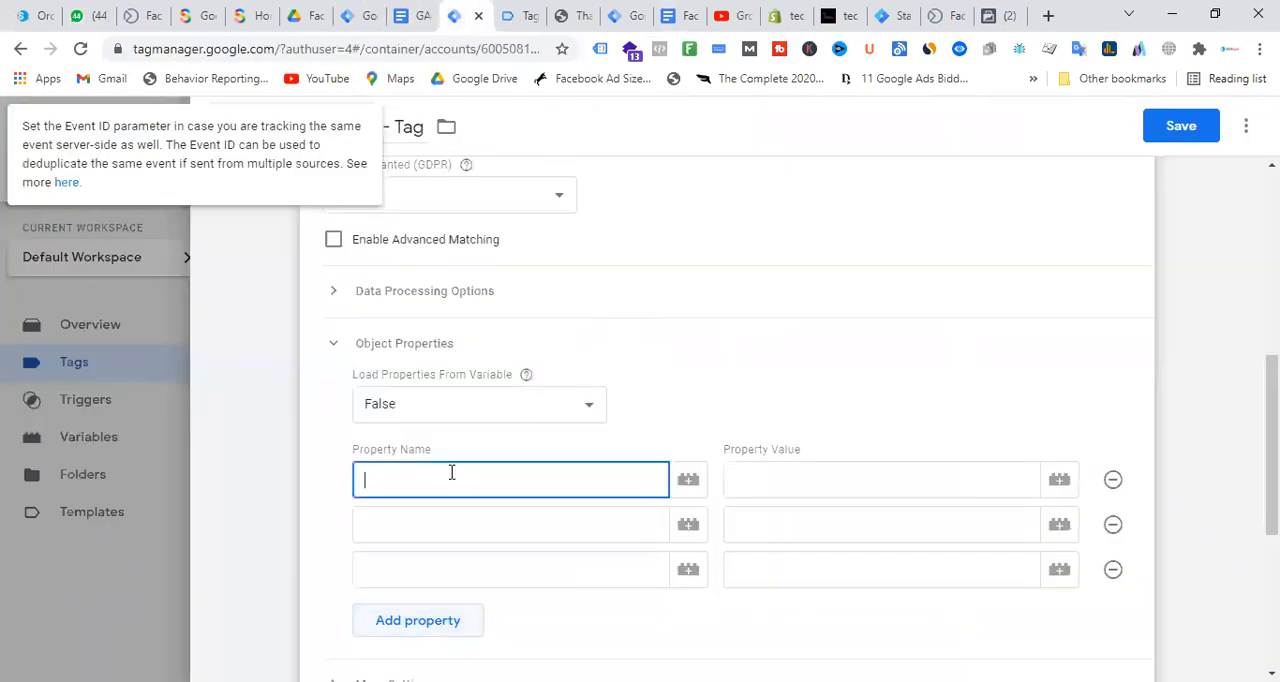
pyautogui.hotkey('ctrl', 'v')
pyautogui.click(826, 476)
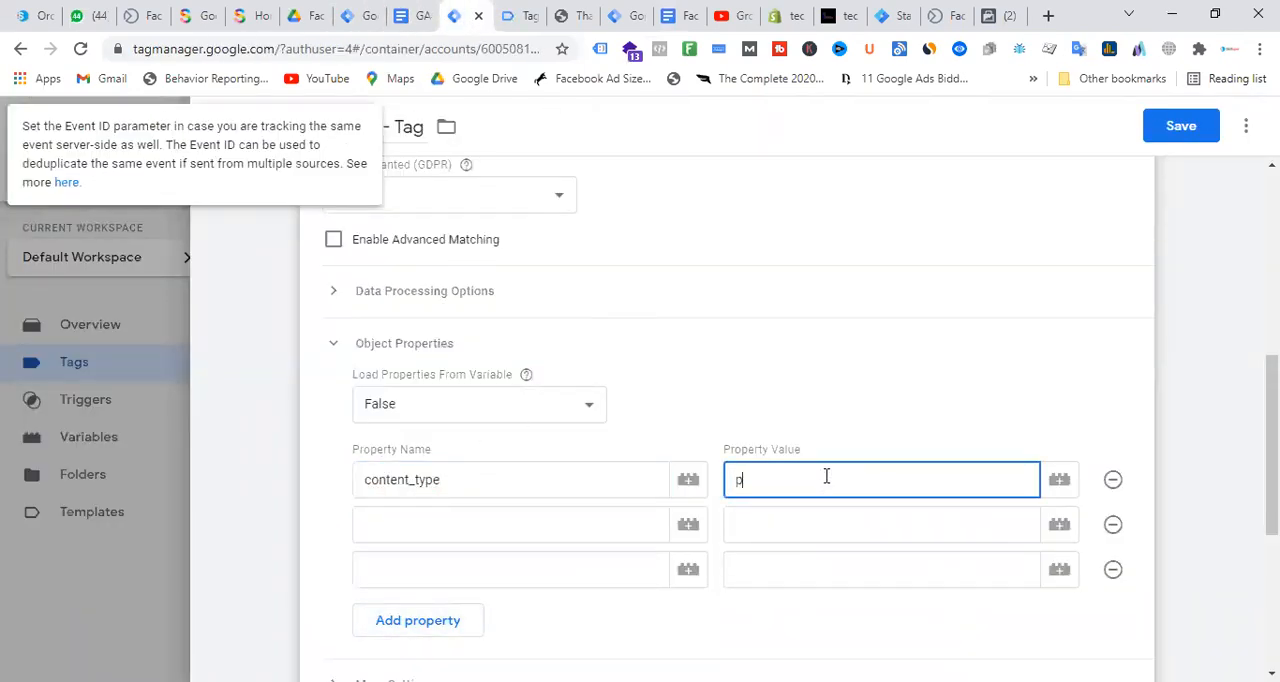
pyautogui.write('product')
# Copy the currency parameter name from the setup document into the second property name of the tag
pyautogui.click(537, 511)
pyautogui.click(632, 15)
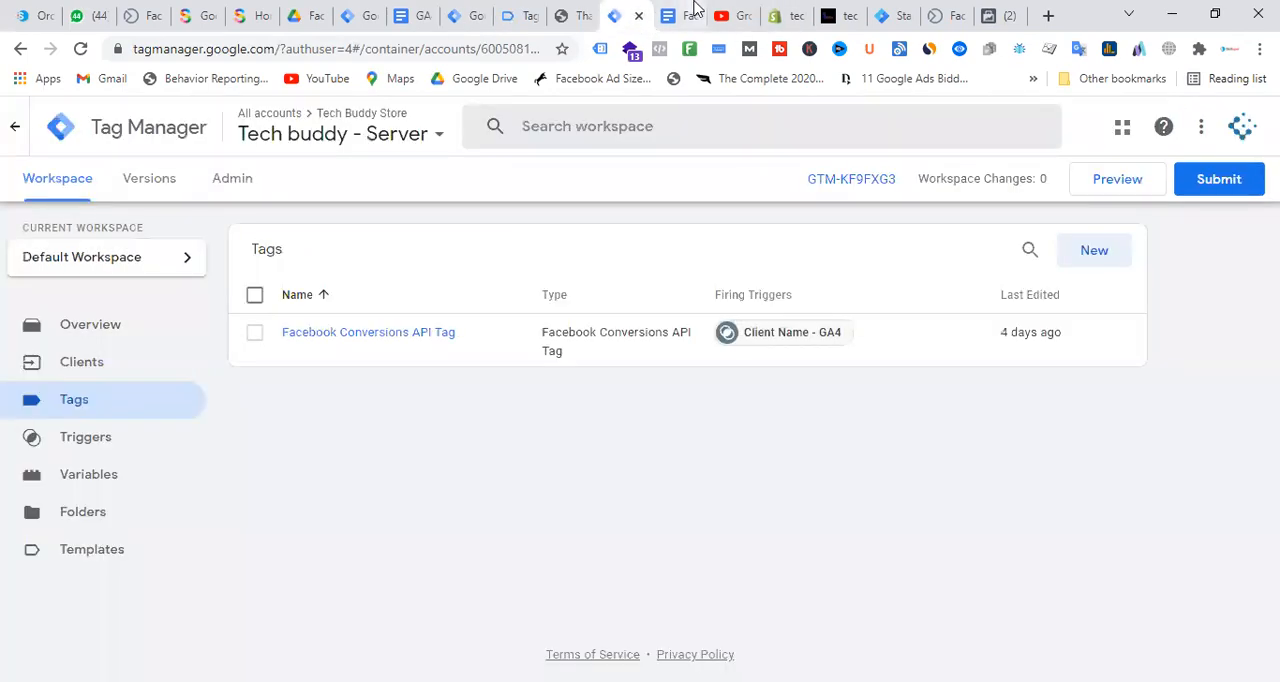
pyautogui.click(693, 14)
pyautogui.moveTo(385, 375); pyautogui.dragTo(315, 373)
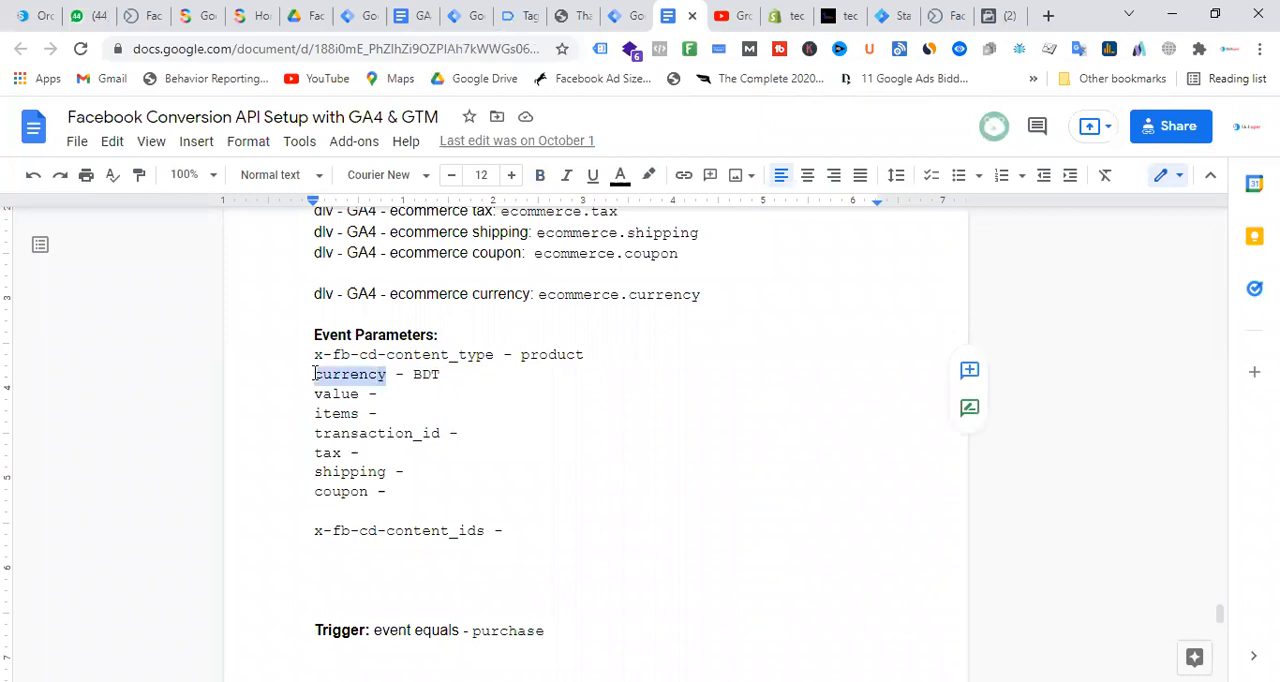
pyautogui.click(465, 15)
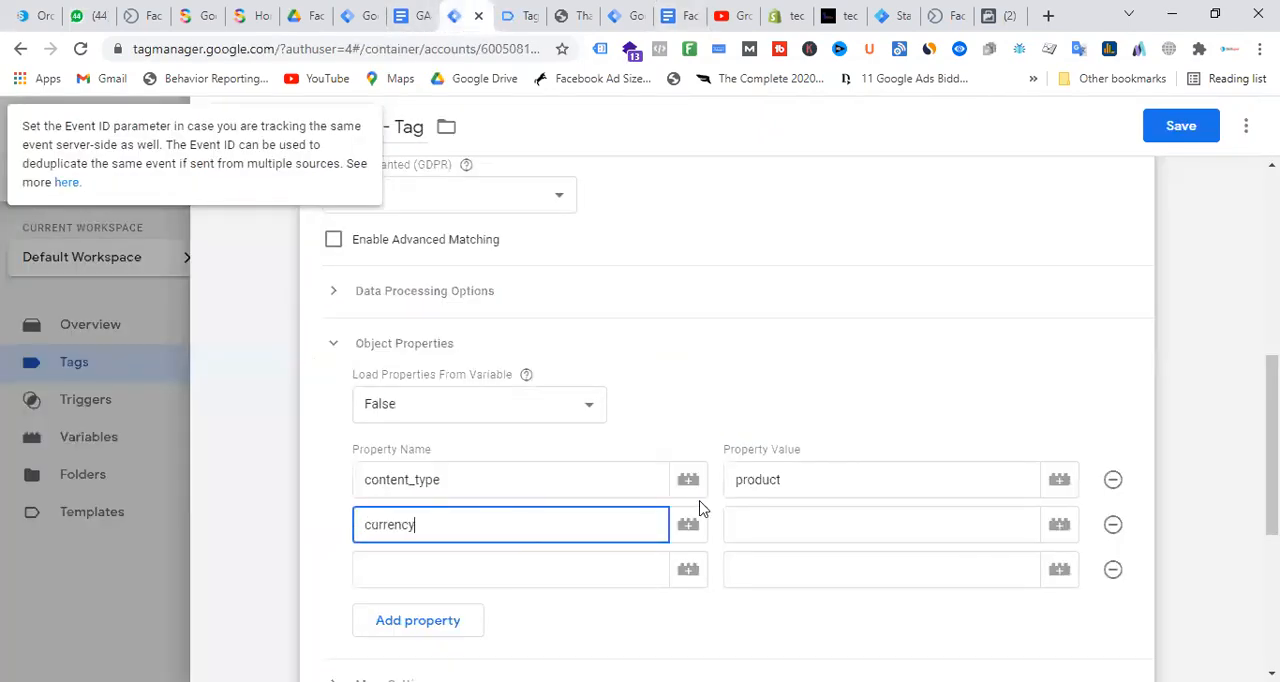
# Set the value of the currency property to the Currency variable
pyautogui.click(1058, 525)
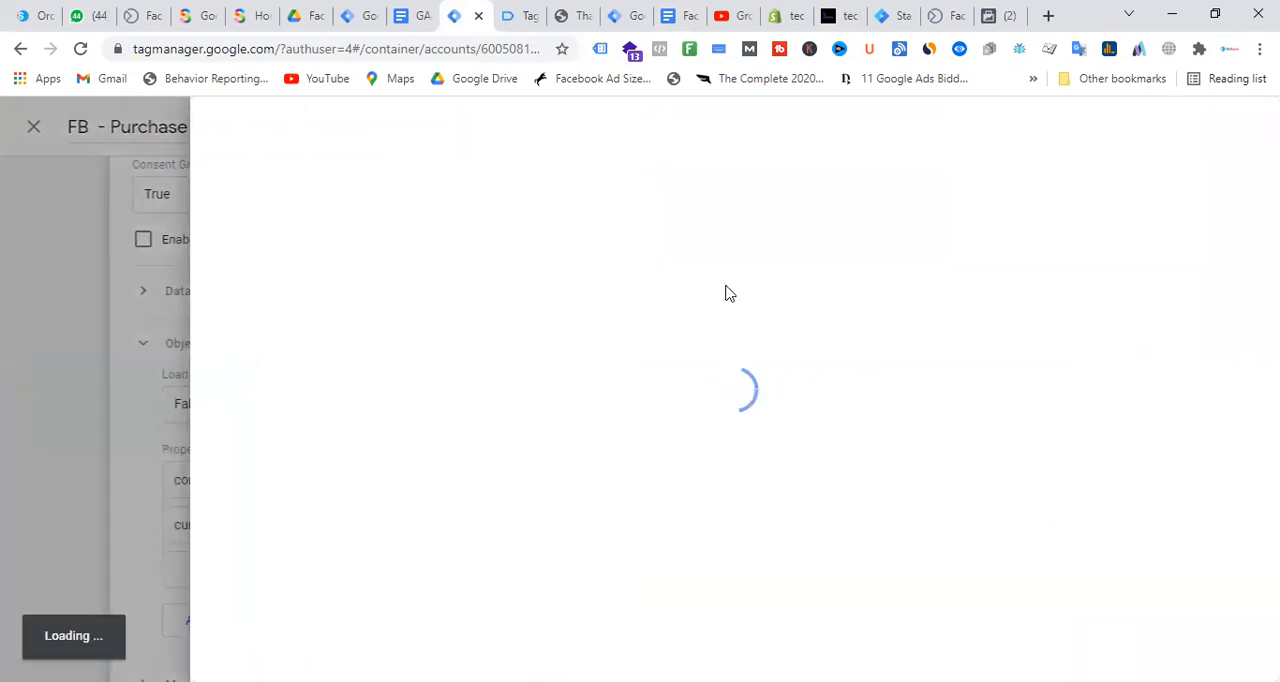
pyautogui.scroll(-4, 445, 385)
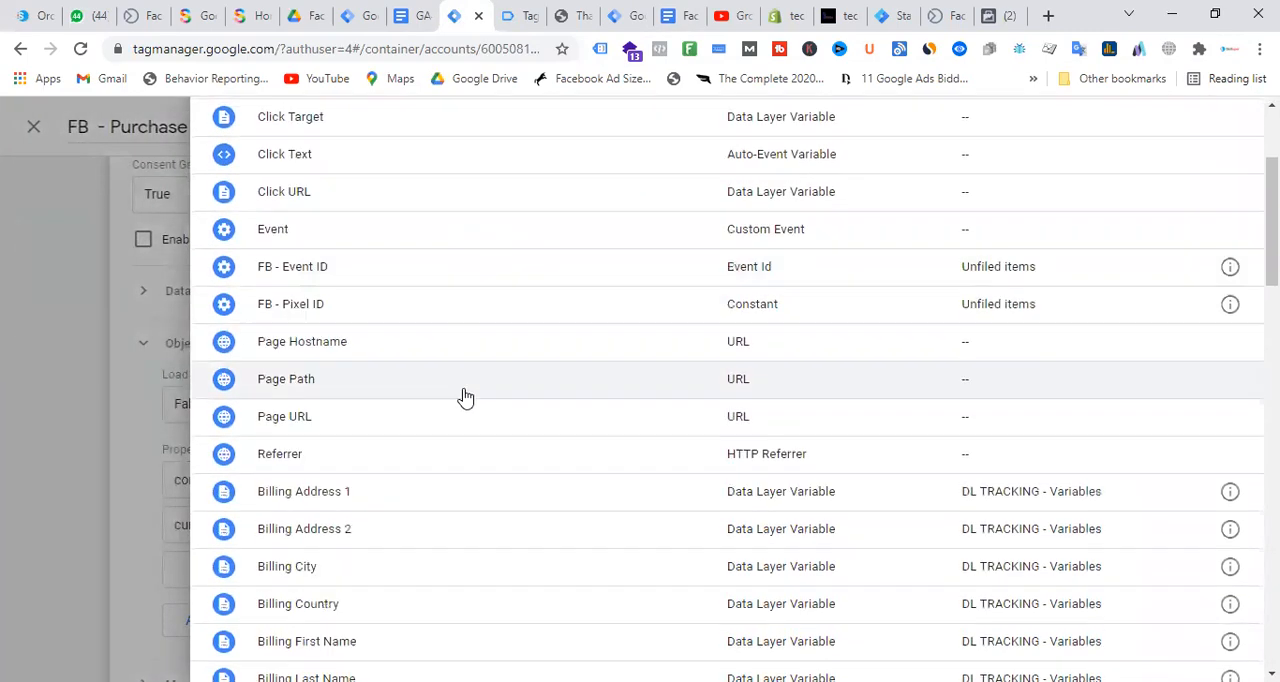
pyautogui.scroll(-4, 459, 396)
pyautogui.scroll(-5, 463, 384)
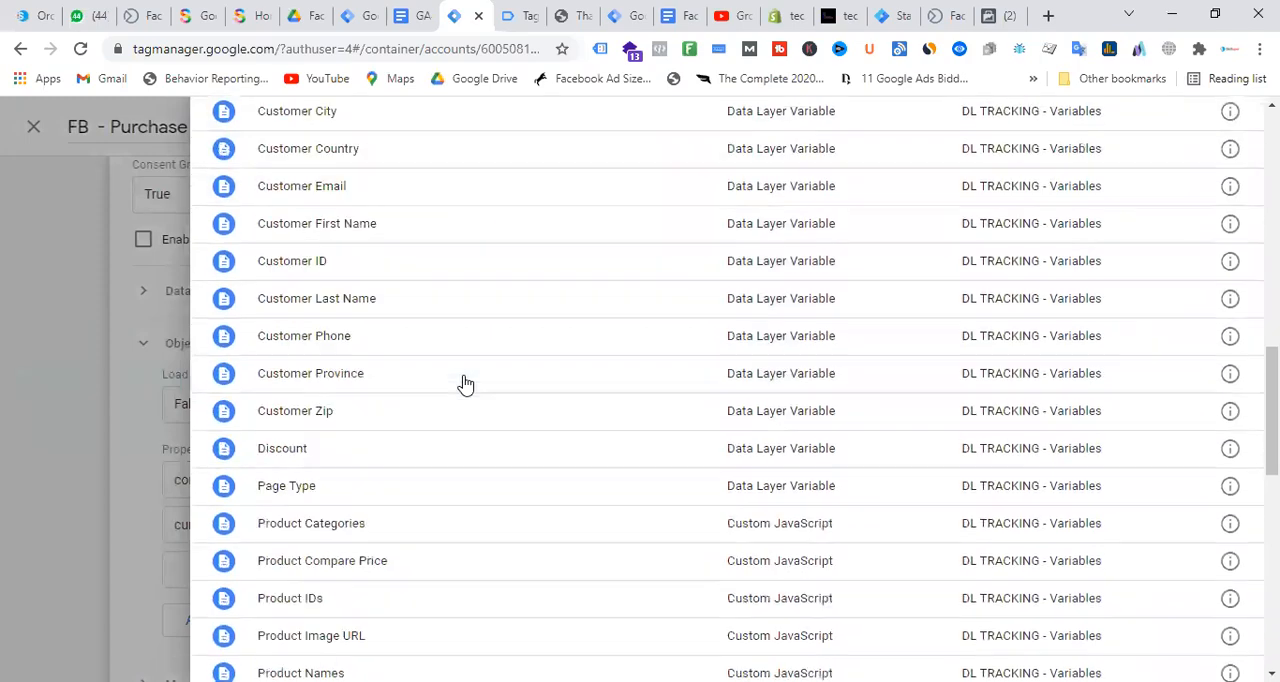
pyautogui.scroll(-3, 467, 384)
pyautogui.scroll(-5, 451, 360)
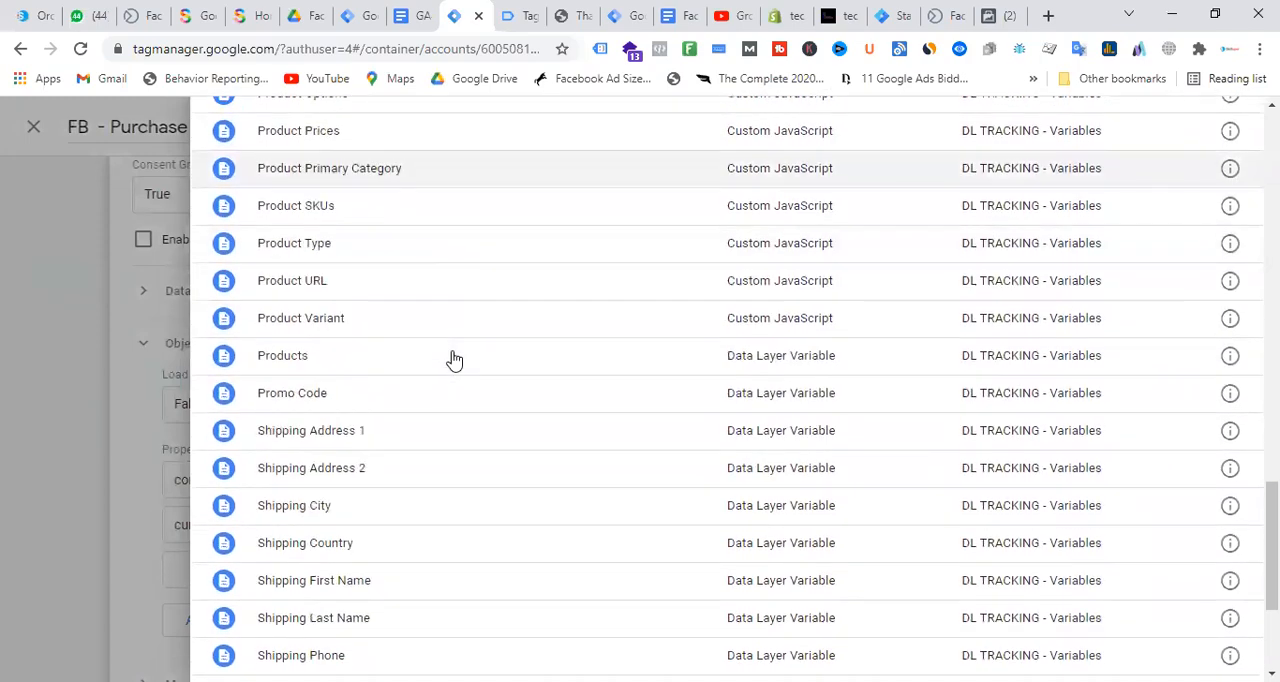
pyautogui.scroll(8, 446, 449)
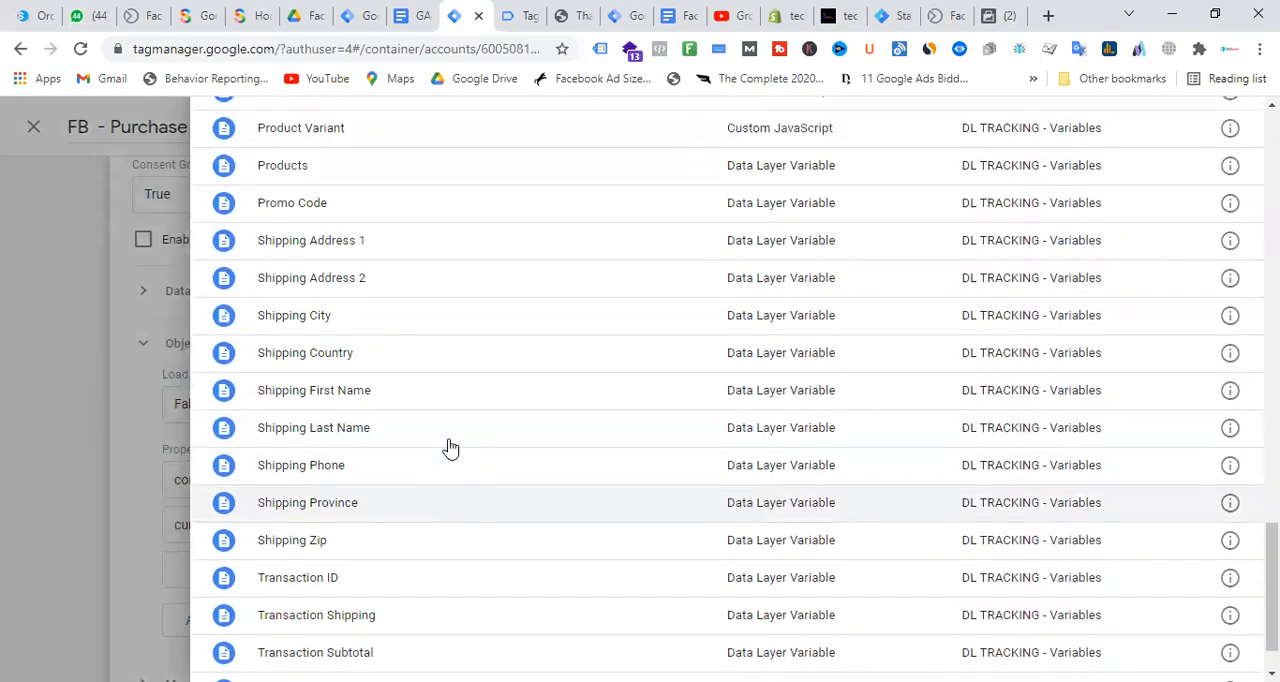
pyautogui.scroll(3, 450, 447)
pyautogui.click(324, 263)
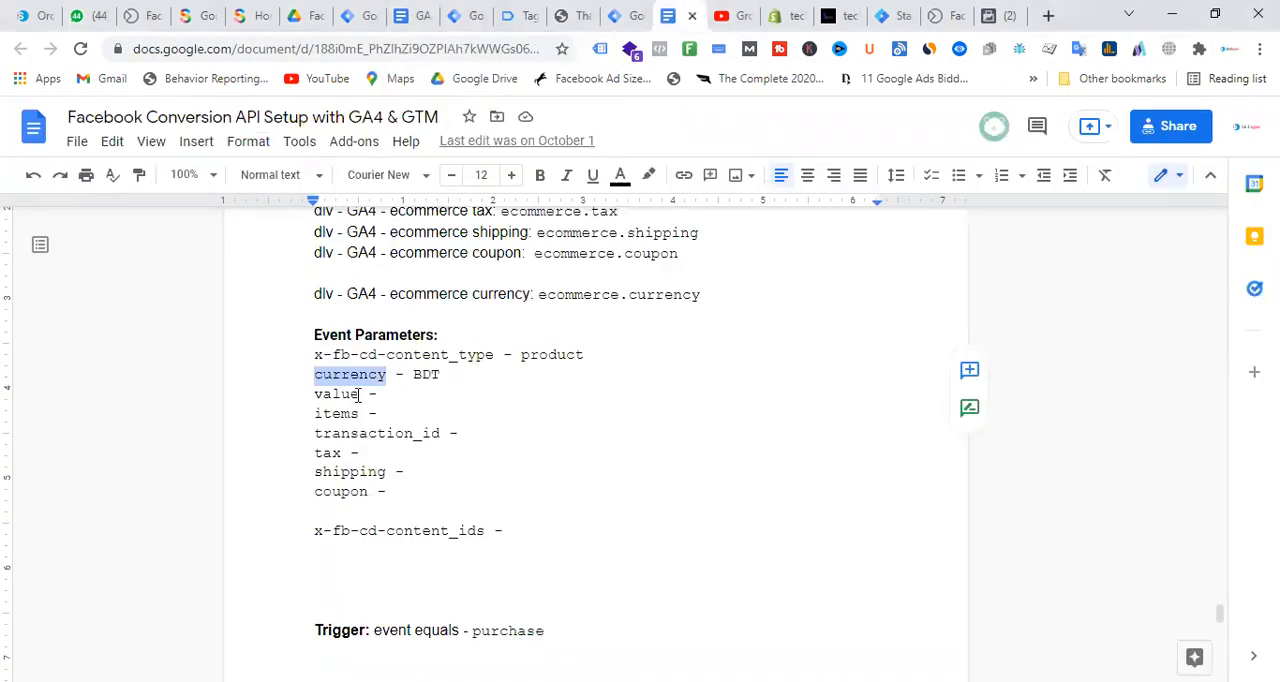
# Copy the value parameter name from the setup document into the third property name of the tag
pyautogui.moveTo(358, 394); pyautogui.dragTo(316, 397)
pyautogui.rightClick(335, 405)
pyautogui.click(400, 203)
pyautogui.click(462, 15)
pyautogui.click(403, 572)
pyautogui.hotkey('ctrl', 'v')
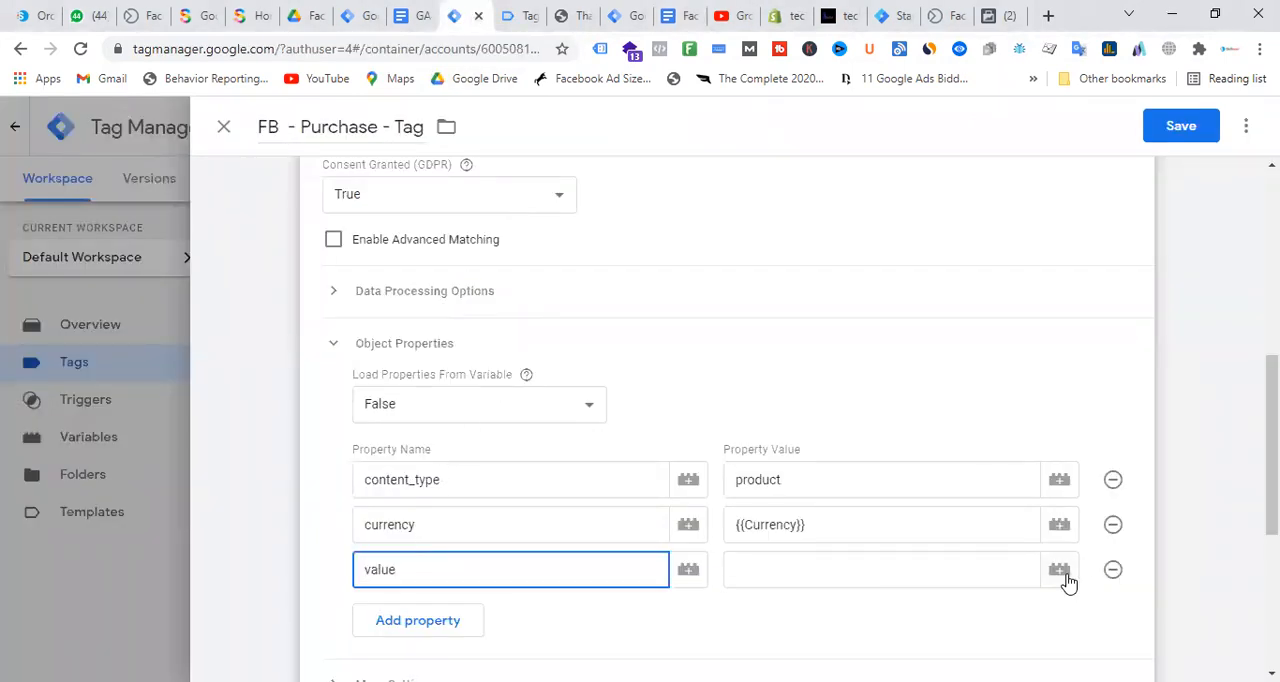
# Assign the Transaction Total variable to the value property and add a fourth property row
pyautogui.click(1060, 569)
pyautogui.scroll(-20, 431, 346)
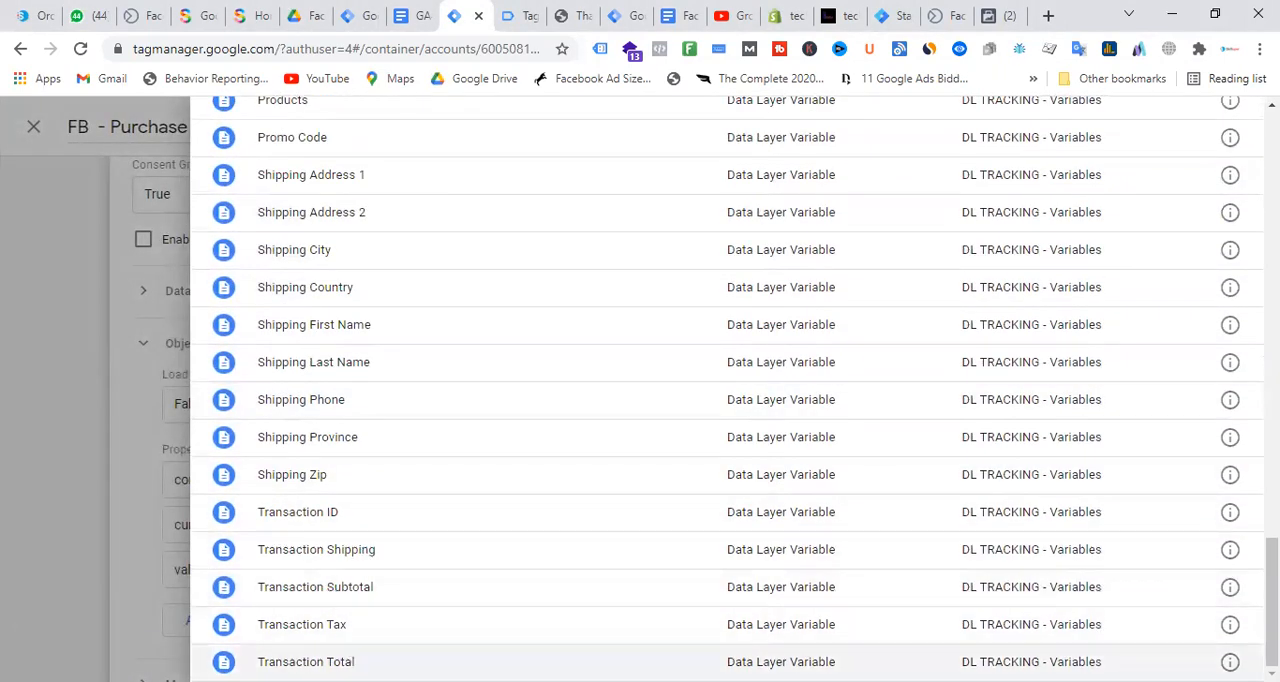
pyautogui.click(363, 661)
pyautogui.click(428, 626)
pyautogui.click(428, 608)
# Copy x-fb-cd-content_ids from the setup document into the fourth property name of the tag
pyautogui.click(692, 6)
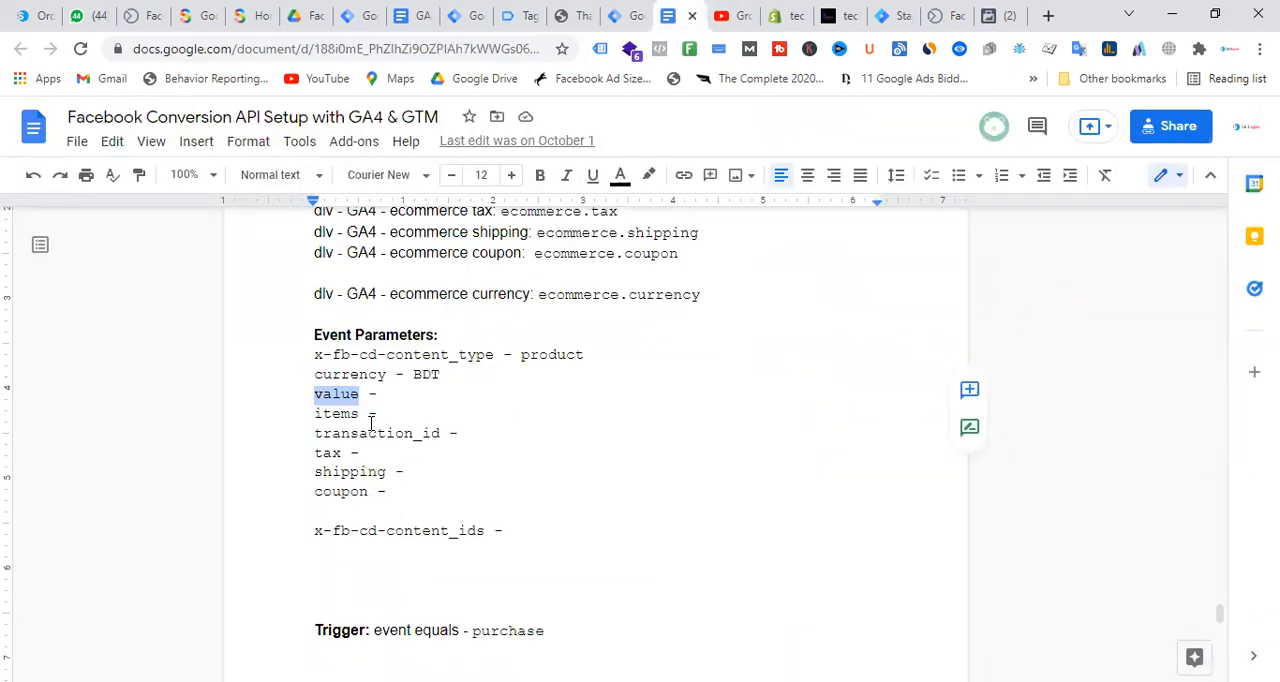
pyautogui.moveTo(485, 534); pyautogui.dragTo(320, 538)
pyautogui.rightClick(316, 537)
pyautogui.click(425, 205)
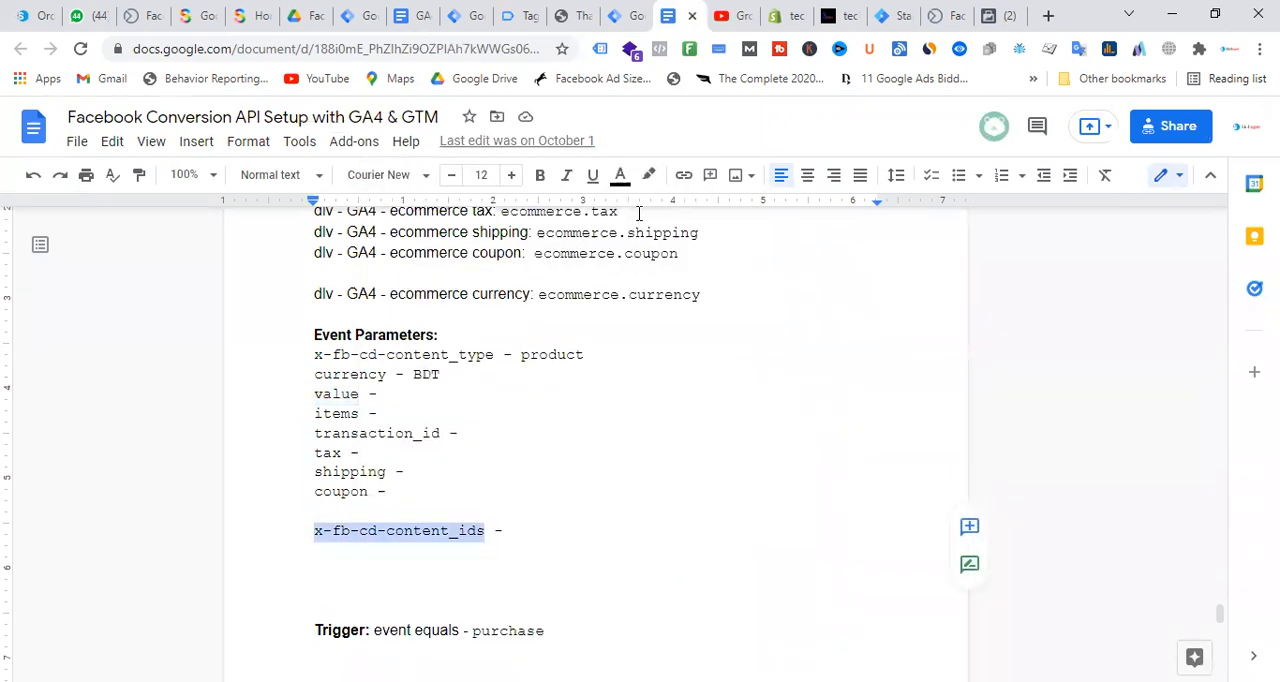
pyautogui.click(457, 10)
pyautogui.click(450, 611)
pyautogui.hotkey('ctrl', 'v')
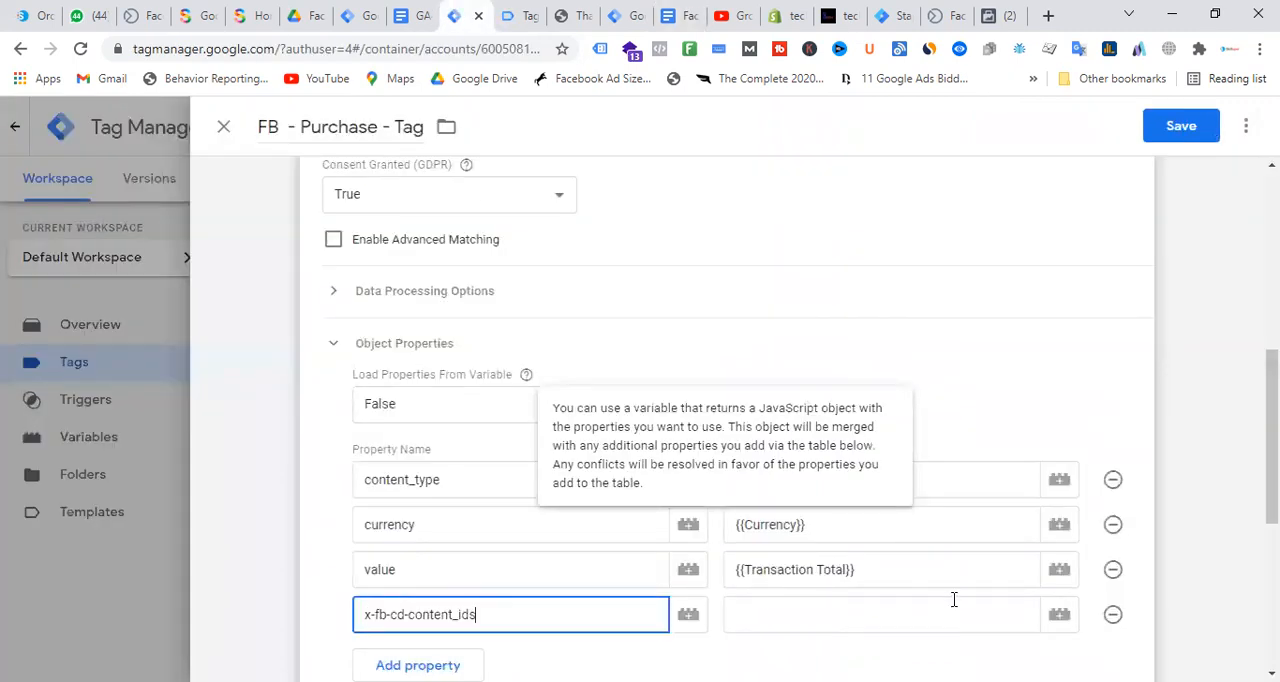
# Find the Product IDs variable and assign it as the value of the x-fb-cd-content_ids property
pyautogui.click(1057, 620)
pyautogui.scroll(-15, 466, 346)
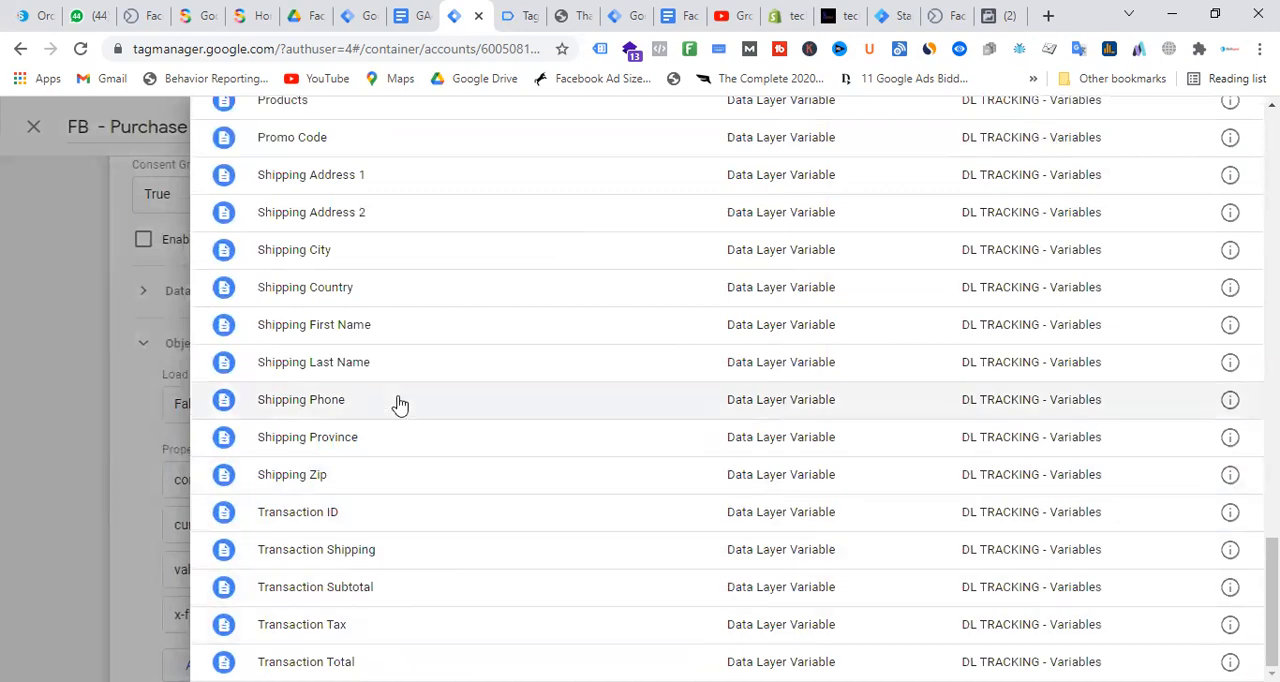
pyautogui.scroll(4, 399, 403)
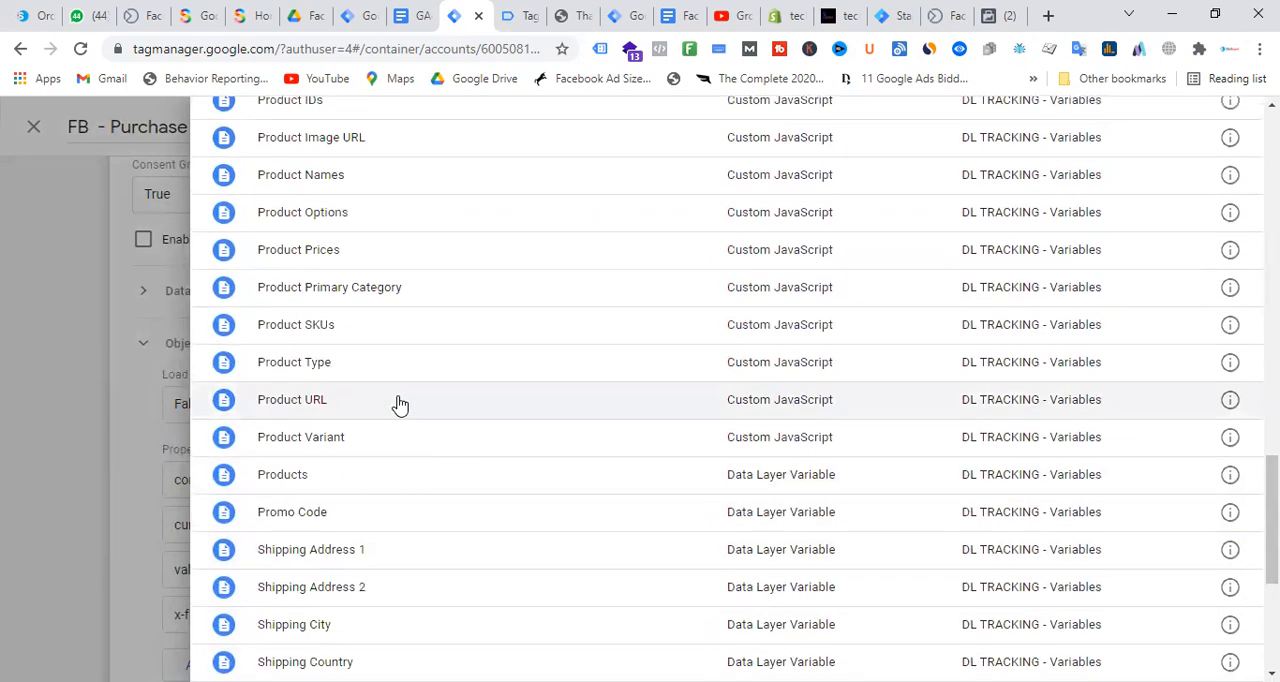
pyautogui.scroll(4, 399, 403)
pyautogui.scroll(1, 350, 376)
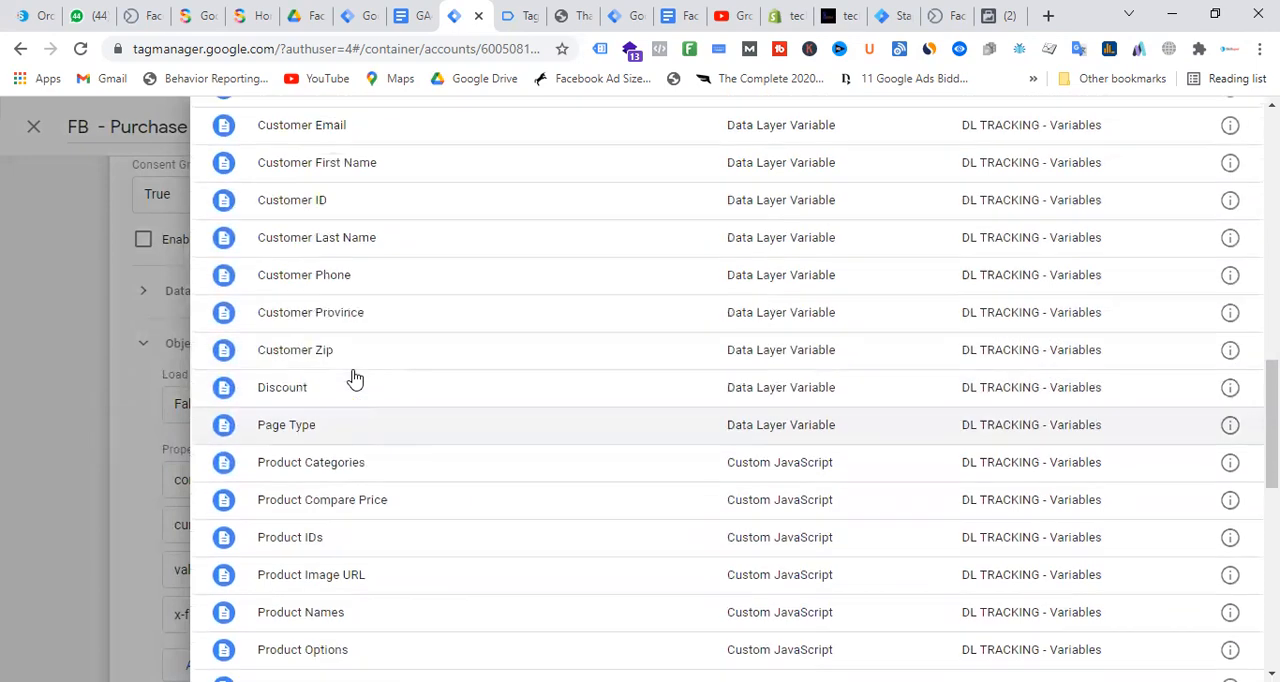
pyautogui.scroll(1, 350, 376)
pyautogui.scroll(4, 346, 374)
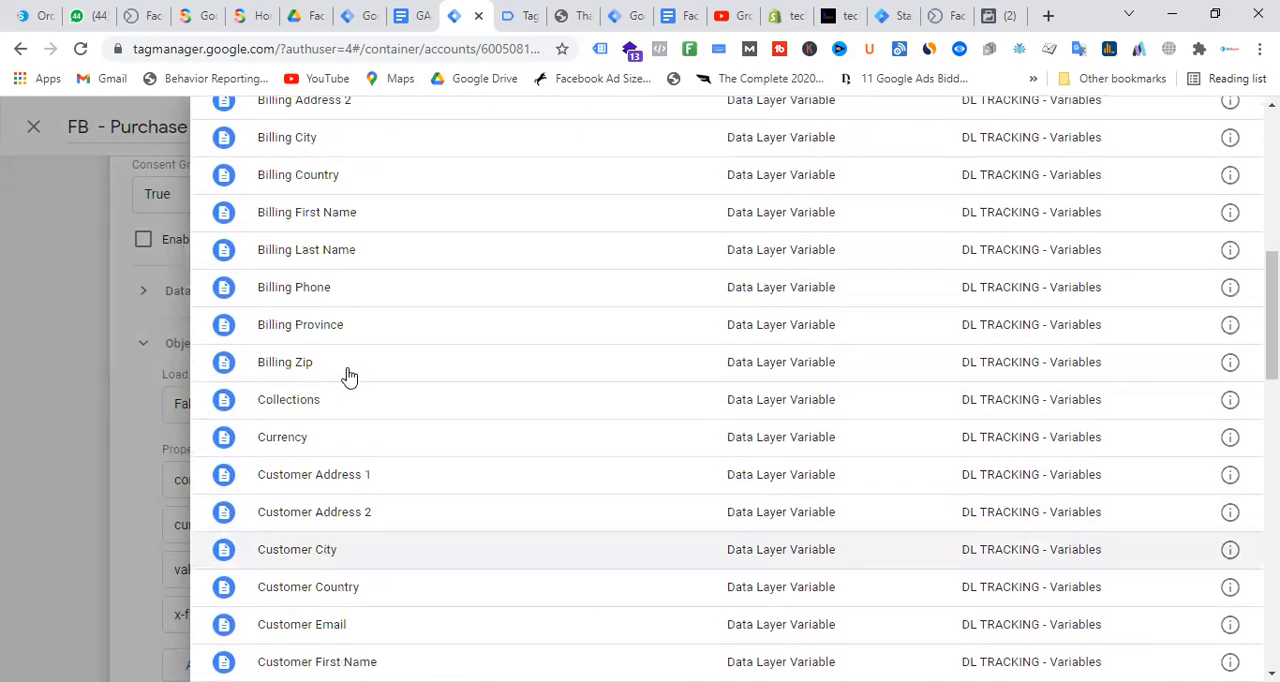
pyautogui.scroll(3, 443, 402)
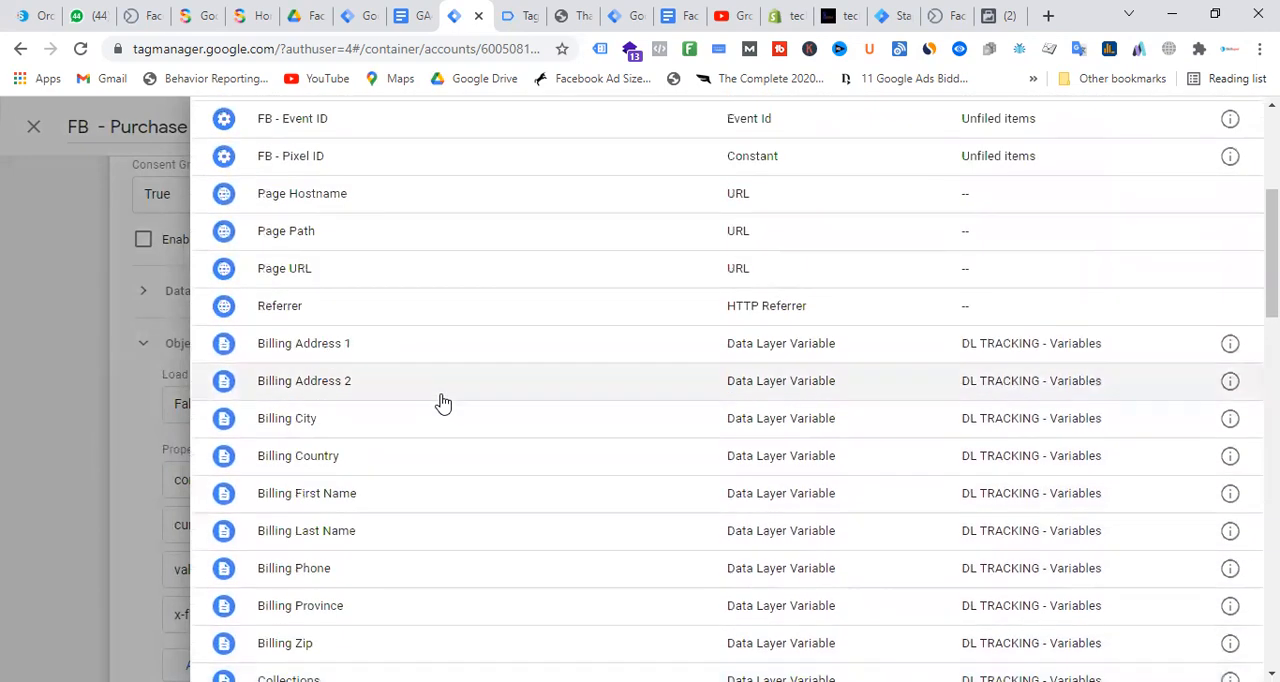
pyautogui.scroll(3, 443, 402)
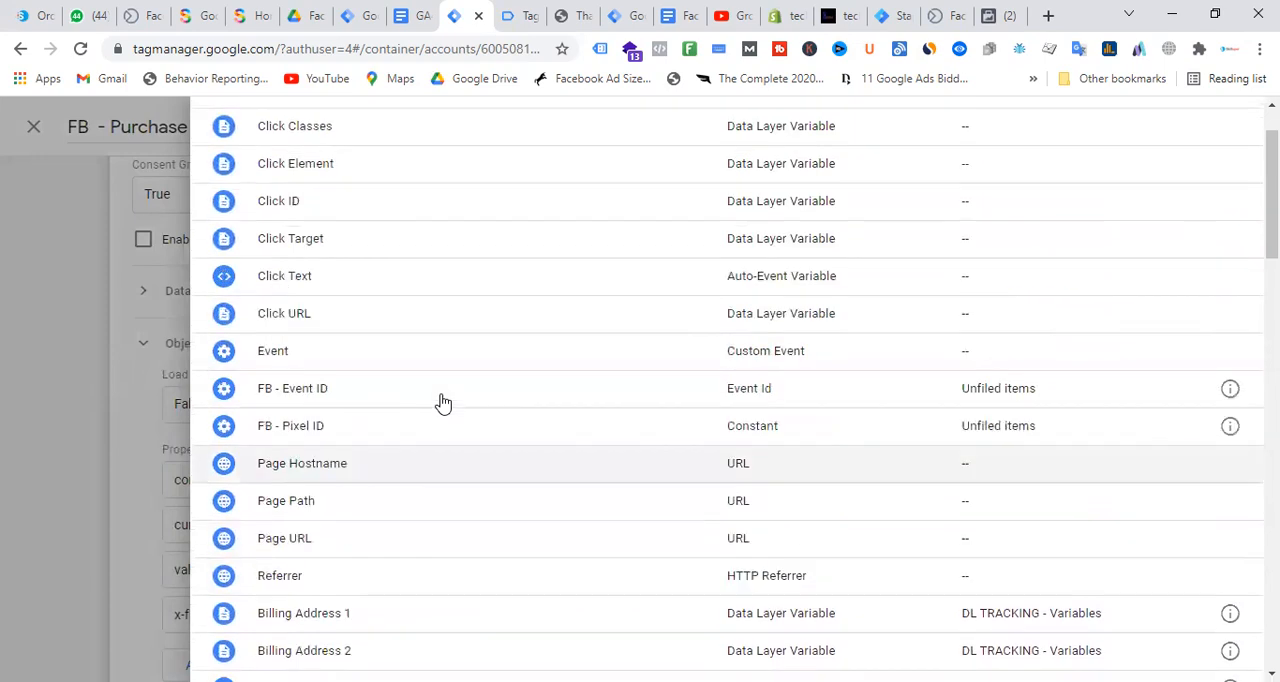
pyautogui.scroll(1, 443, 402)
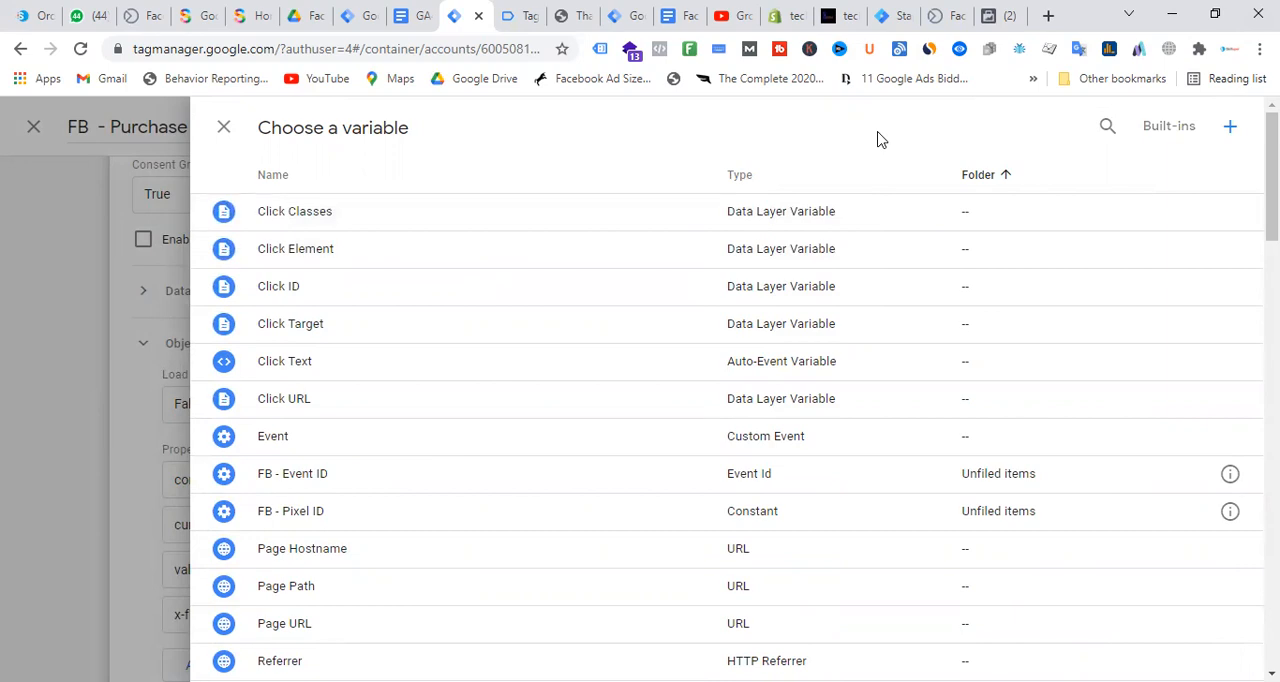
pyautogui.click(1107, 126)
pyautogui.write('product i')
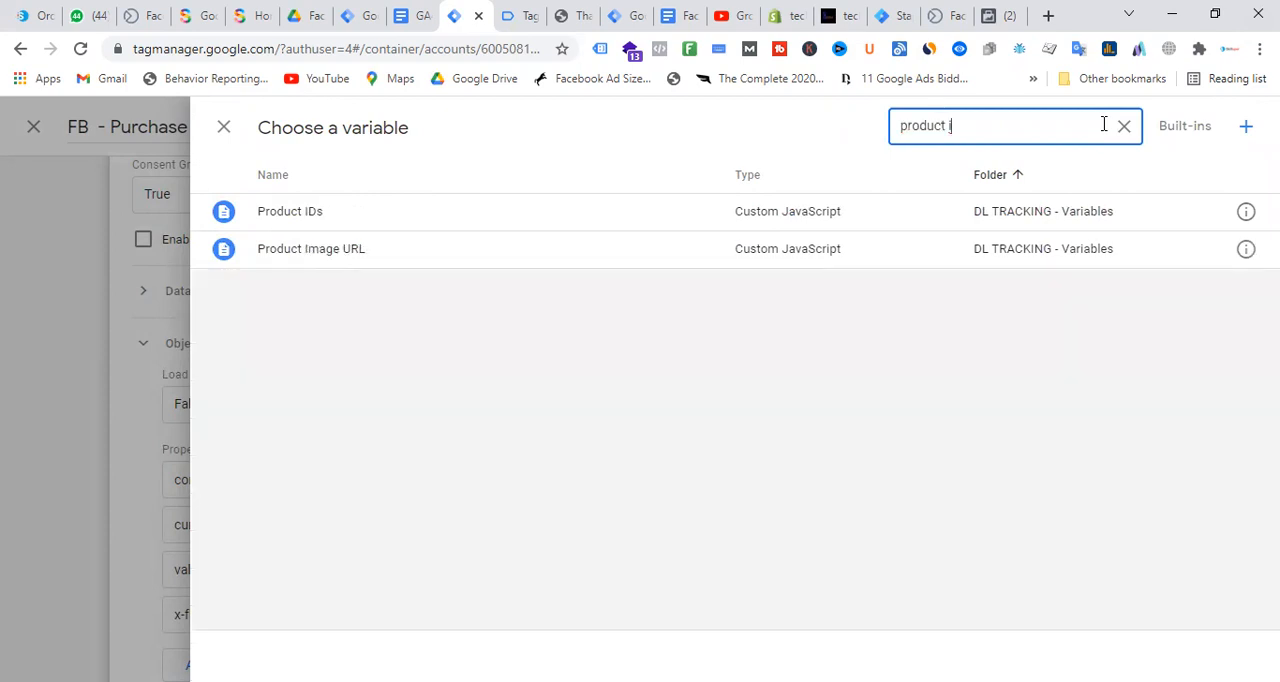
pyautogui.click(321, 220)
pyautogui.scroll(-4, 977, 354)
pyautogui.scroll(3, 788, 408)
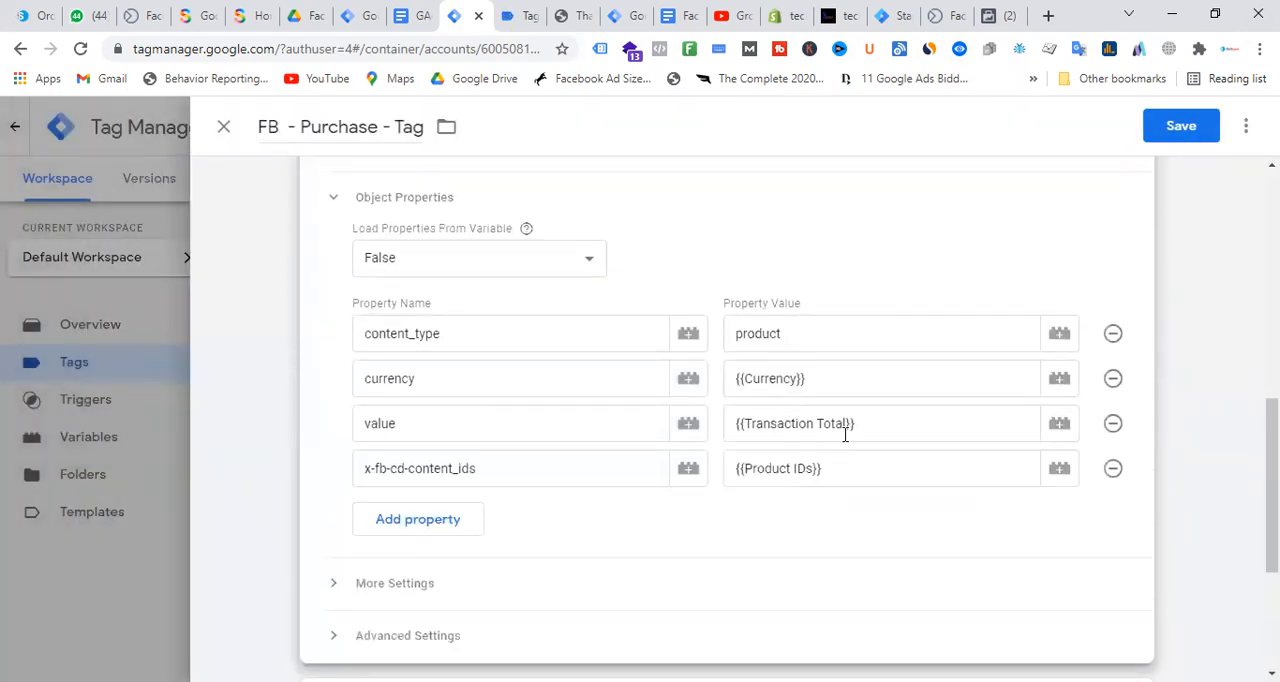
# Review the event parameters in the Facebook Conversion API setup document against the tag's object properties, and return to the tag
pyautogui.scroll(1, 845, 434)
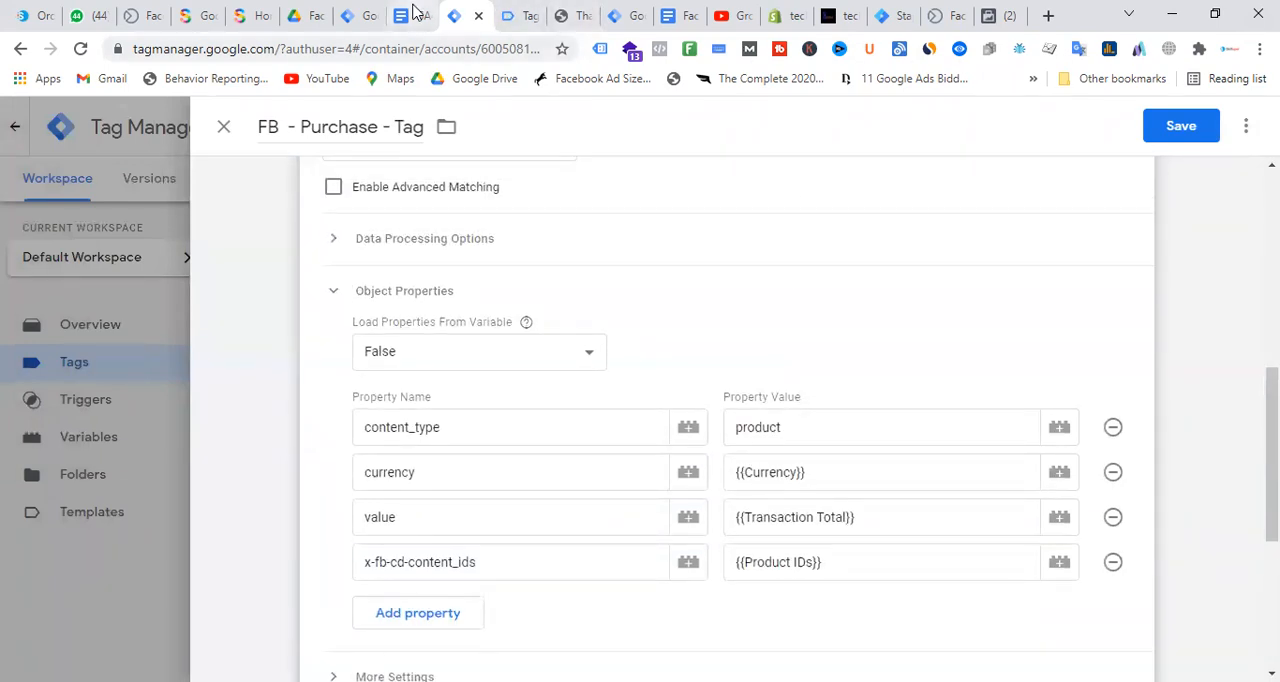
pyautogui.click(668, 15)
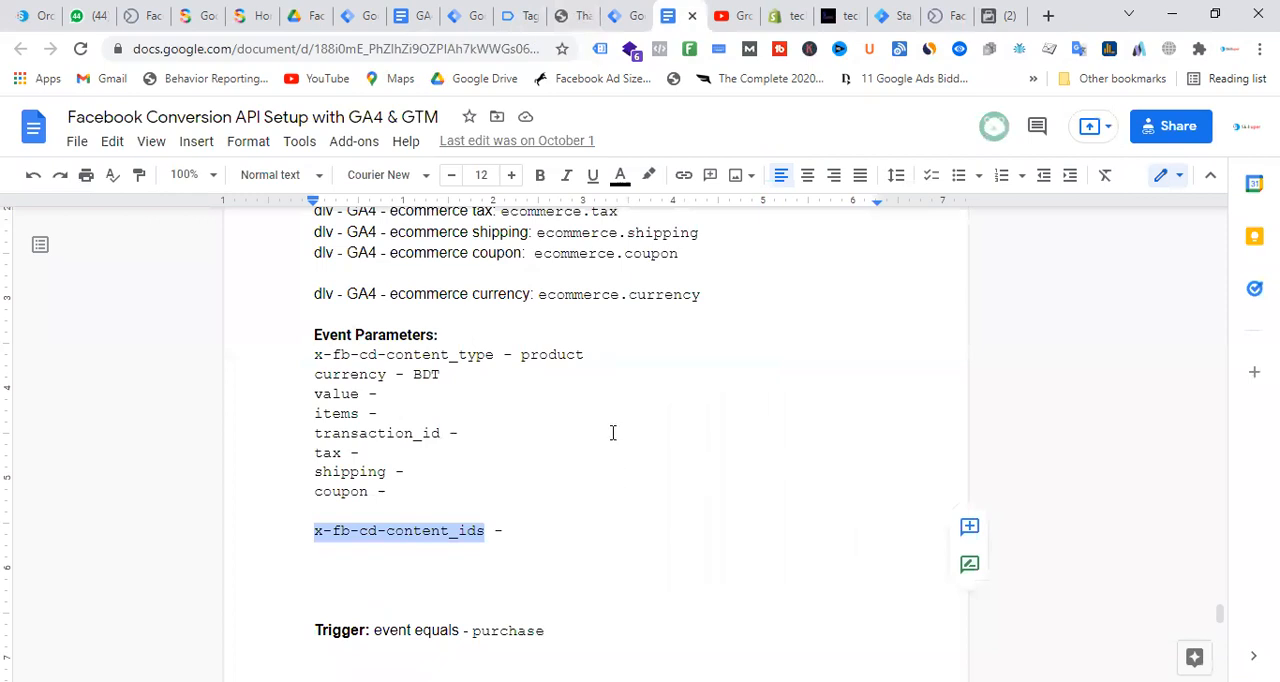
pyautogui.doubleClick(614, 434)
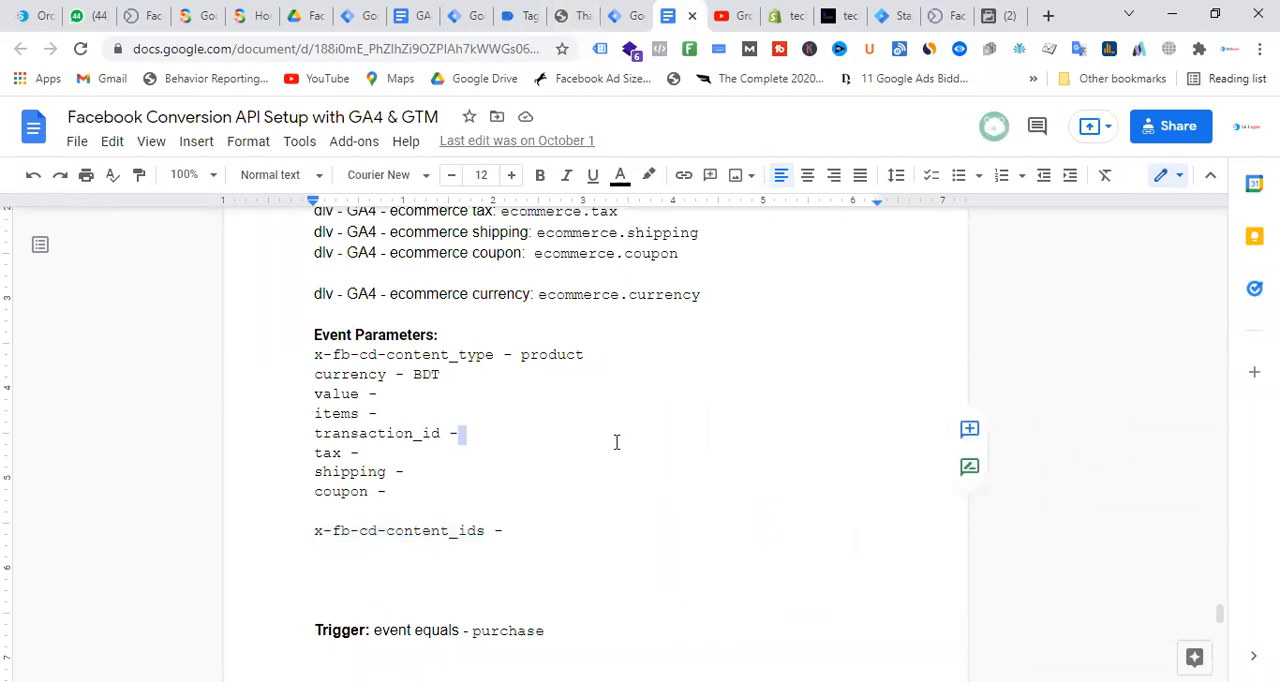
pyautogui.doubleClick(473, 356)
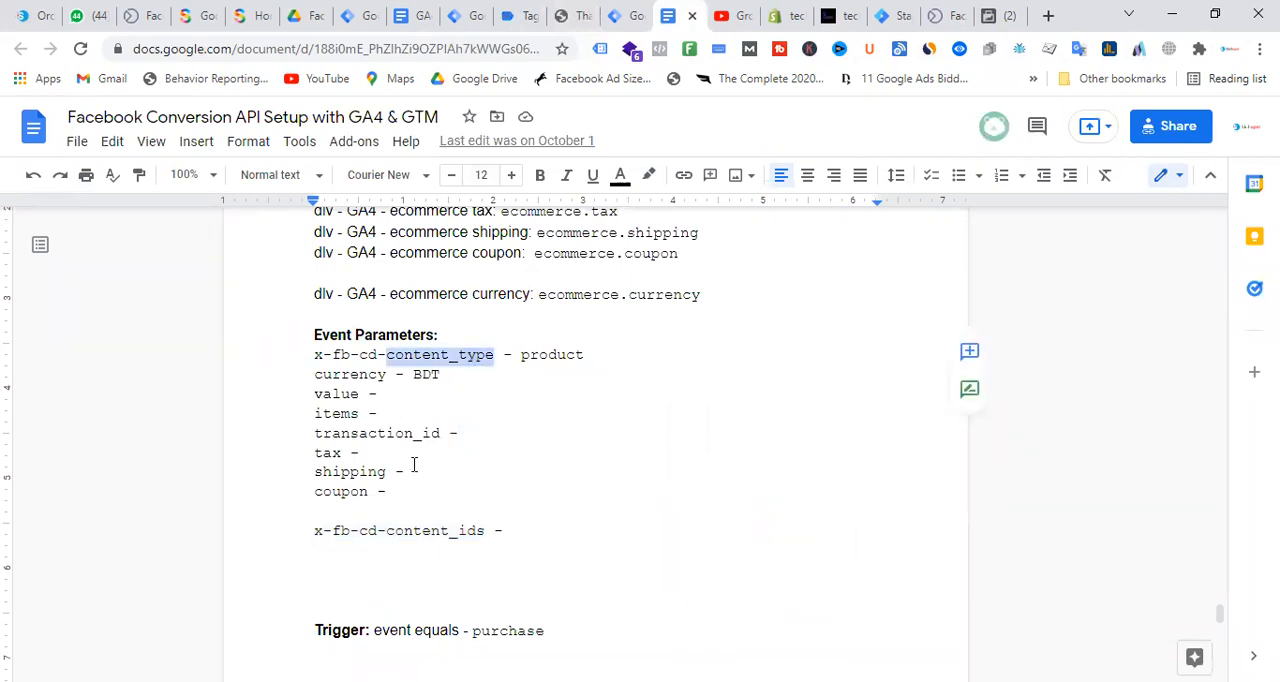
pyautogui.doubleClick(401, 531)
pyautogui.doubleClick(350, 400)
pyautogui.doubleClick(351, 374)
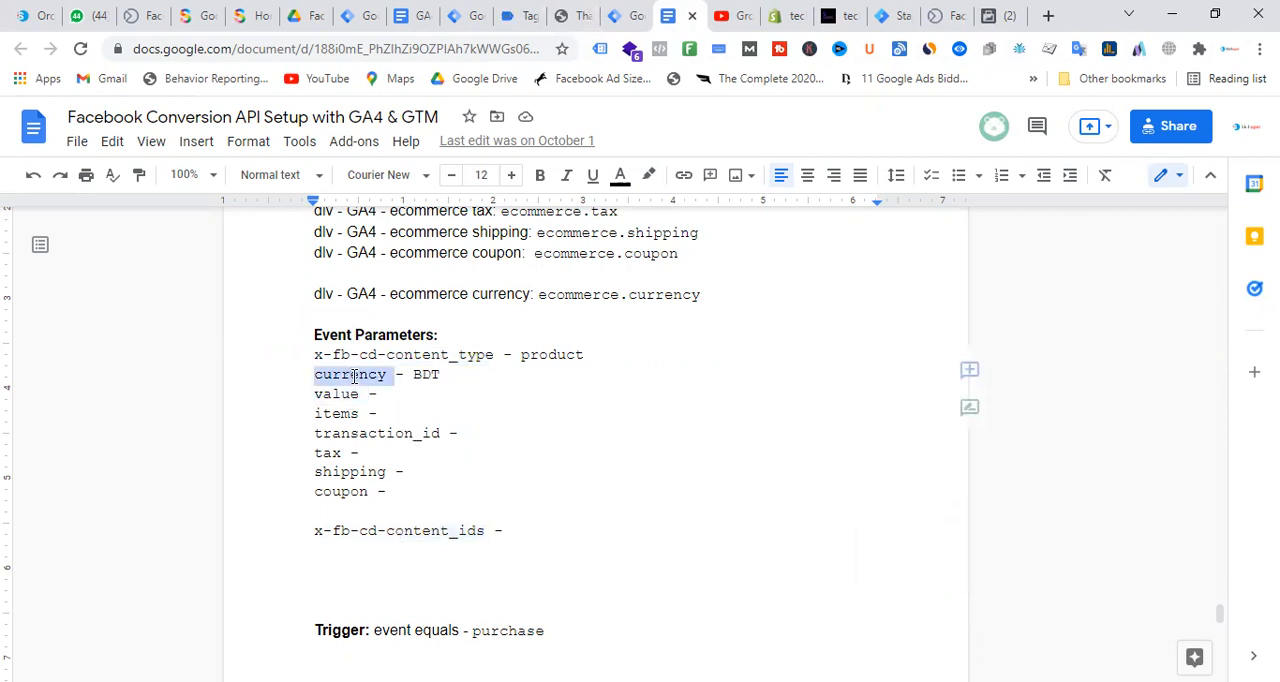
pyautogui.click(358, 15)
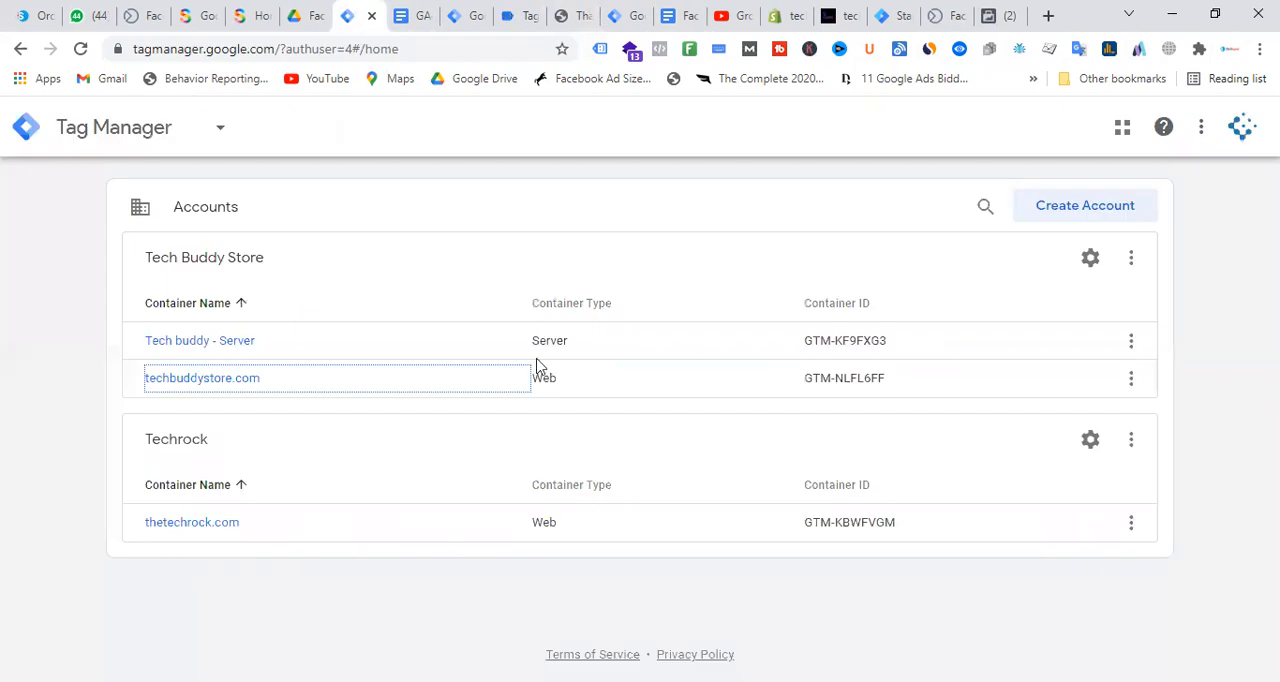
pyautogui.click(408, 9)
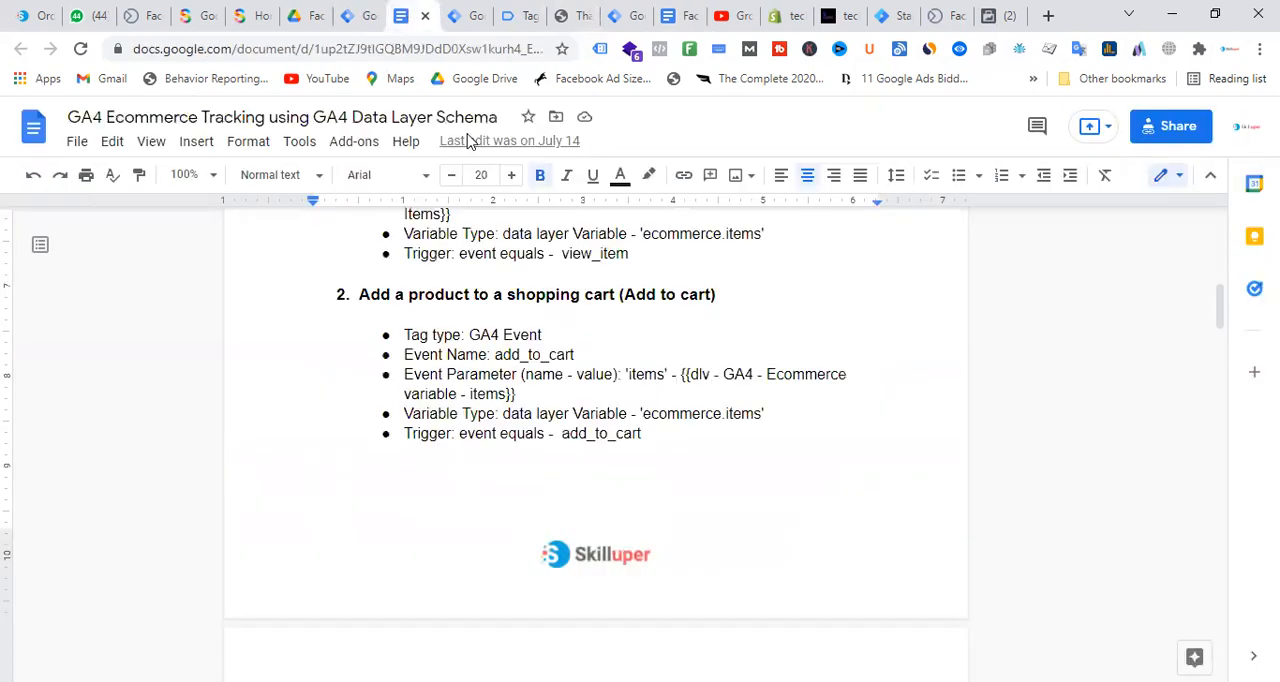
pyautogui.click(463, 15)
# Assign FB - Purchase - Trigger as the firing trigger of the Facebook purchase tag
pyautogui.scroll(1, 688, 485)
pyautogui.scroll(-5, 883, 415)
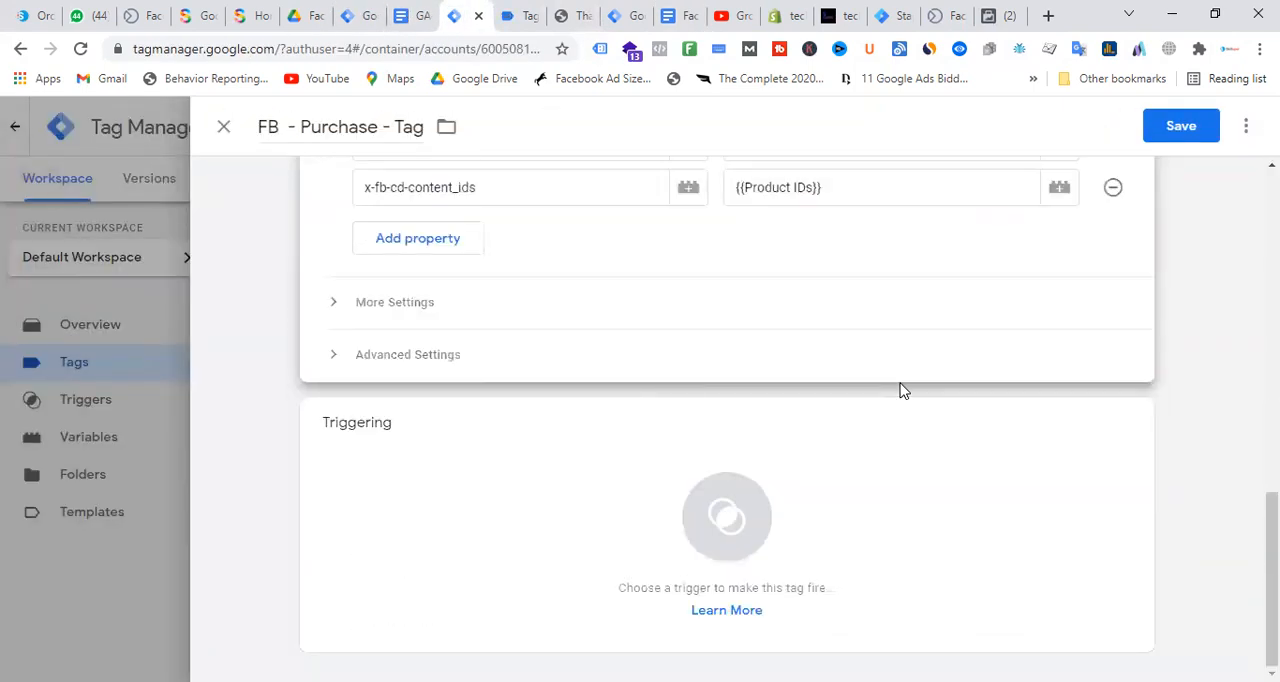
pyautogui.click(766, 557)
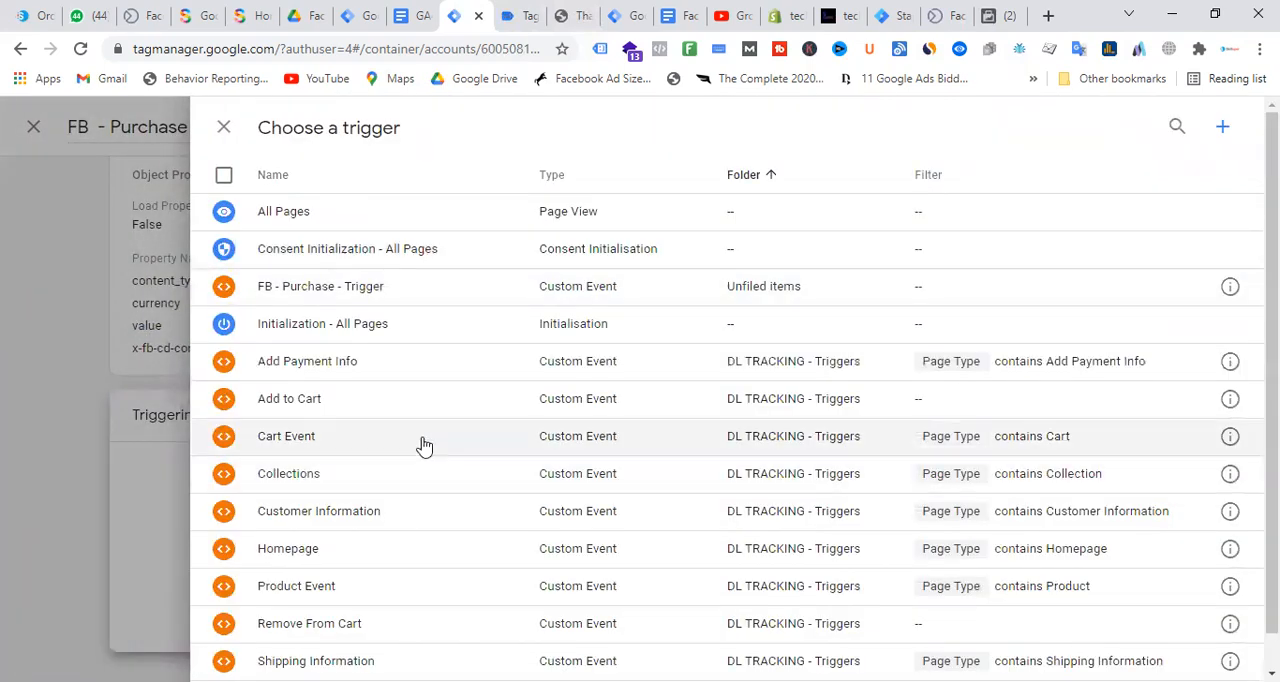
pyautogui.scroll(-1, 422, 446)
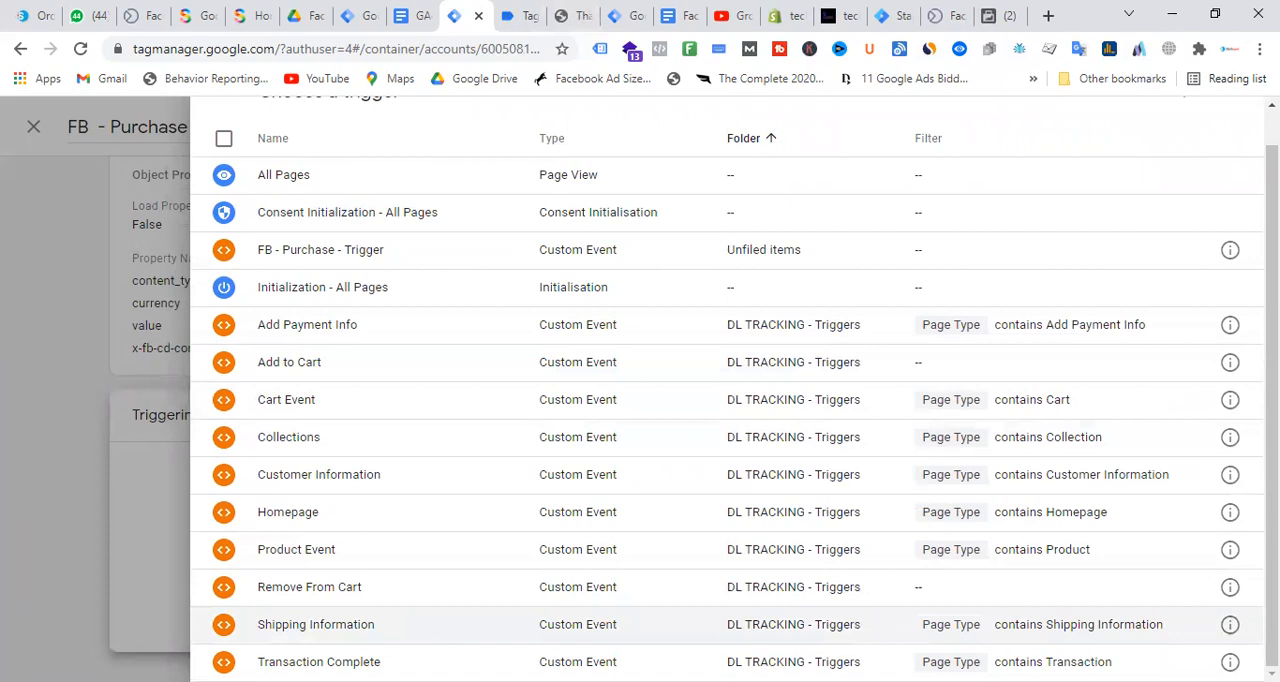
pyautogui.scroll(1, 398, 430)
pyautogui.click(347, 290)
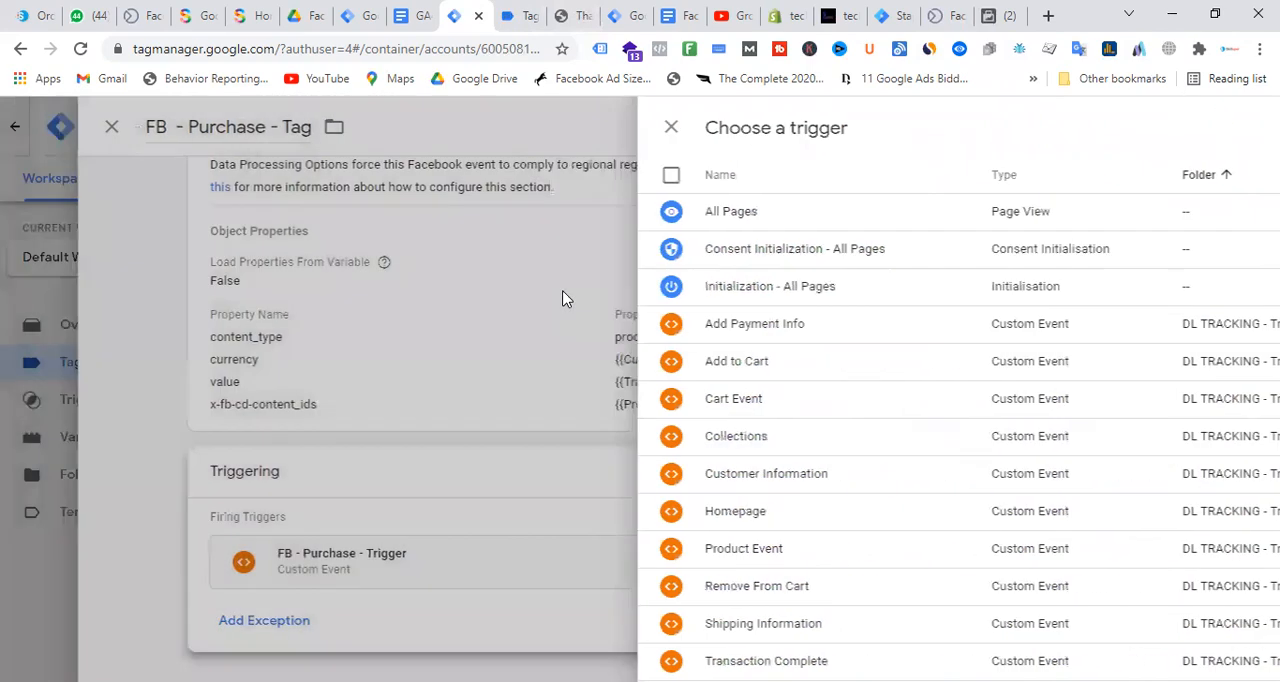
# Set the Facebook purchase tag's Event ID to the FB - Event ID variable and save the tag
pyautogui.scroll(5, 642, 400)
pyautogui.scroll(-4, 642, 400)
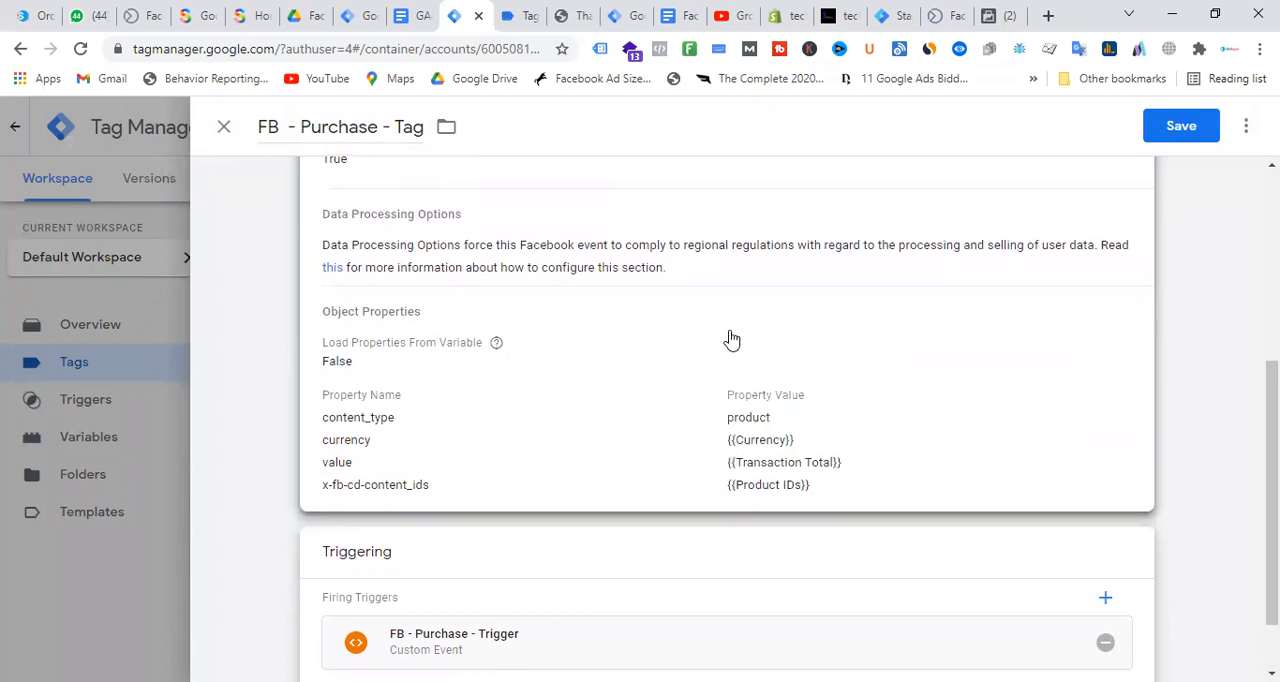
pyautogui.scroll(4, 728, 340)
pyautogui.click(741, 353)
pyautogui.scroll(-5, 666, 397)
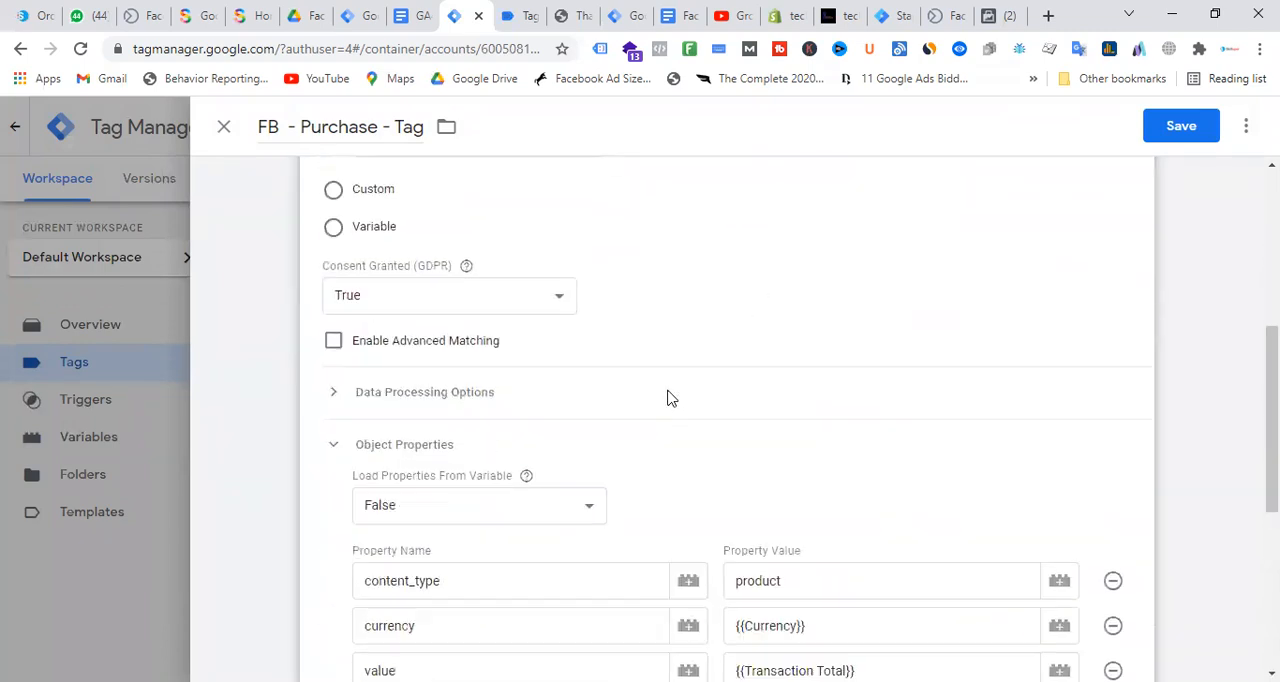
pyautogui.scroll(-2, 610, 346)
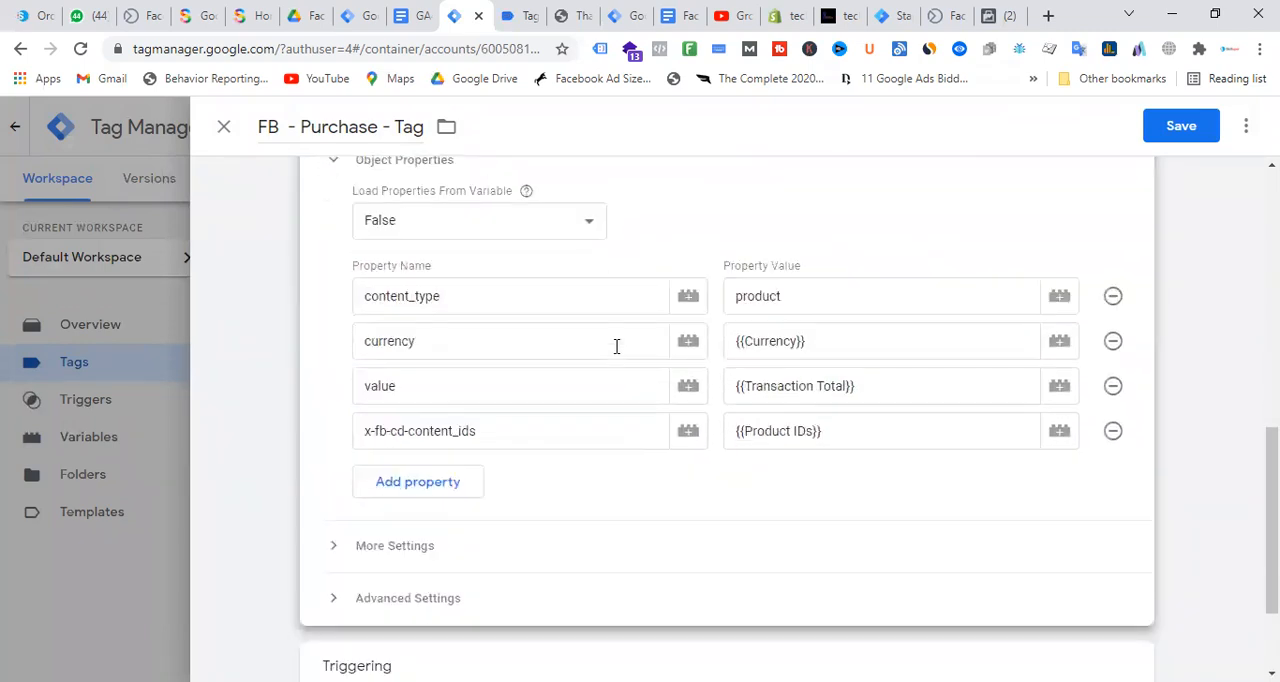
pyautogui.click(338, 404)
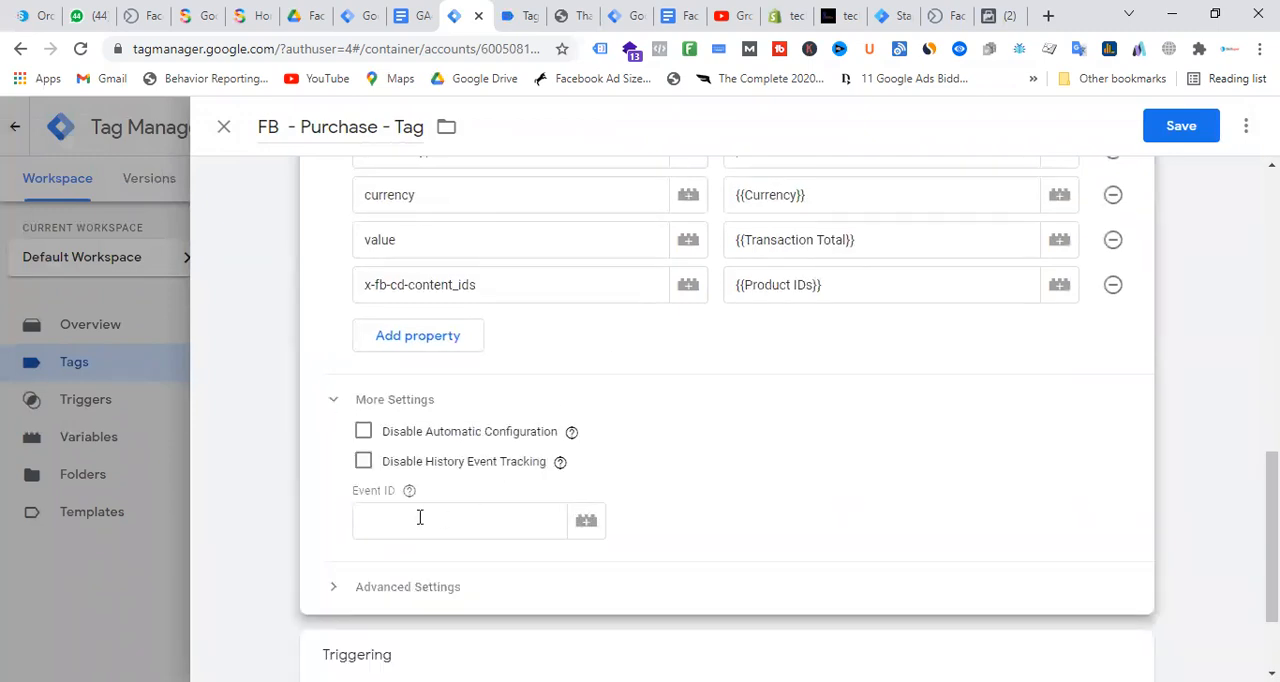
pyautogui.click(590, 521)
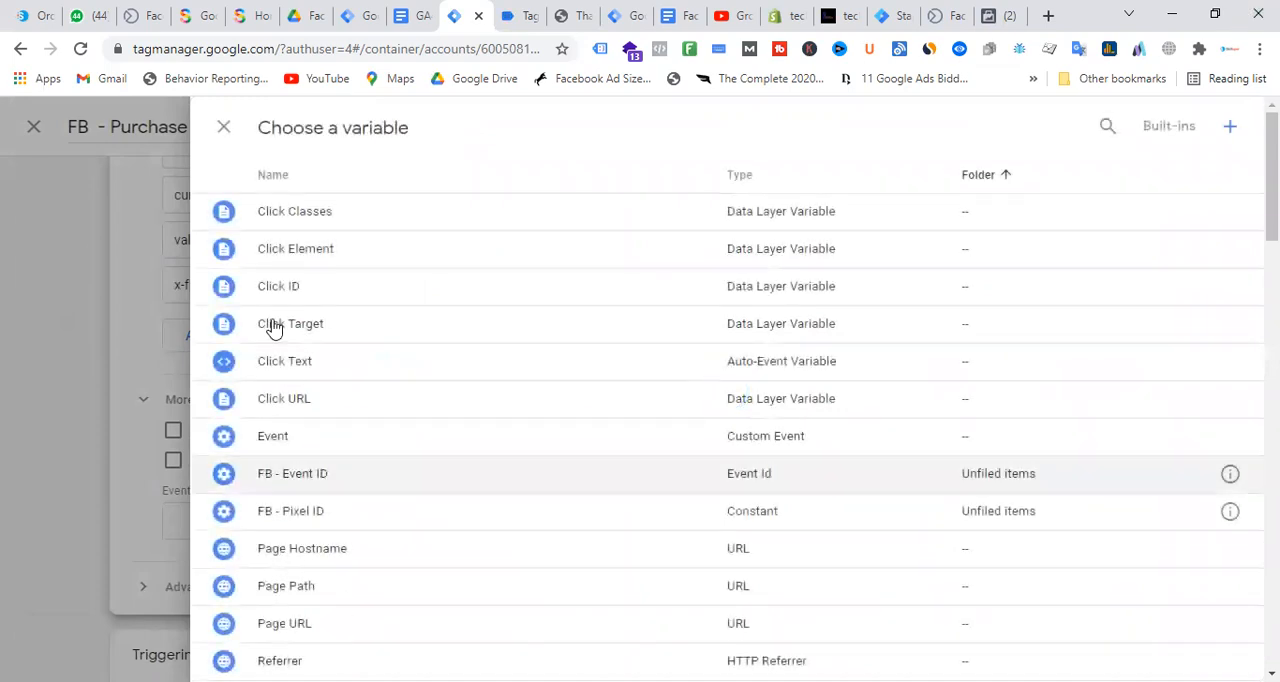
pyautogui.click(306, 488)
pyautogui.scroll(10, 883, 385)
pyautogui.click(1181, 126)
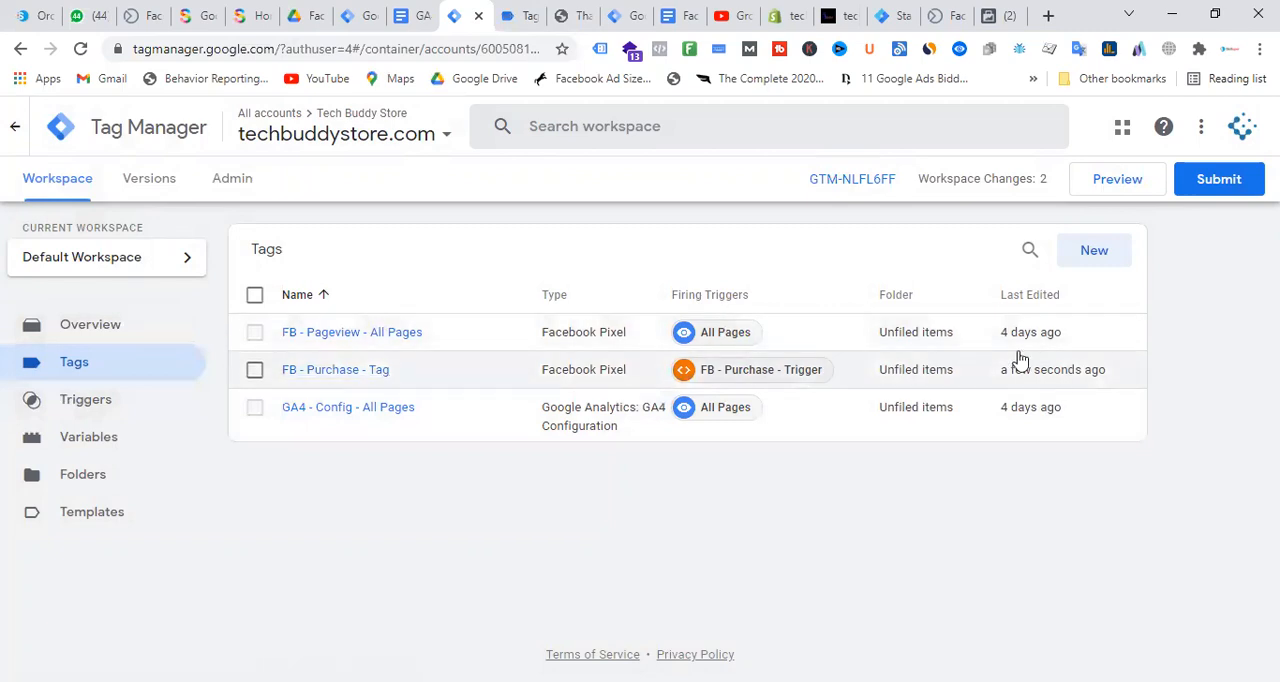
# Create a new tag named GA4 - SS - FB - Purchase - Tag
pyautogui.click(1096, 256)
pyautogui.click(318, 127)
pyautogui.hotkey('ctrl', 'a')
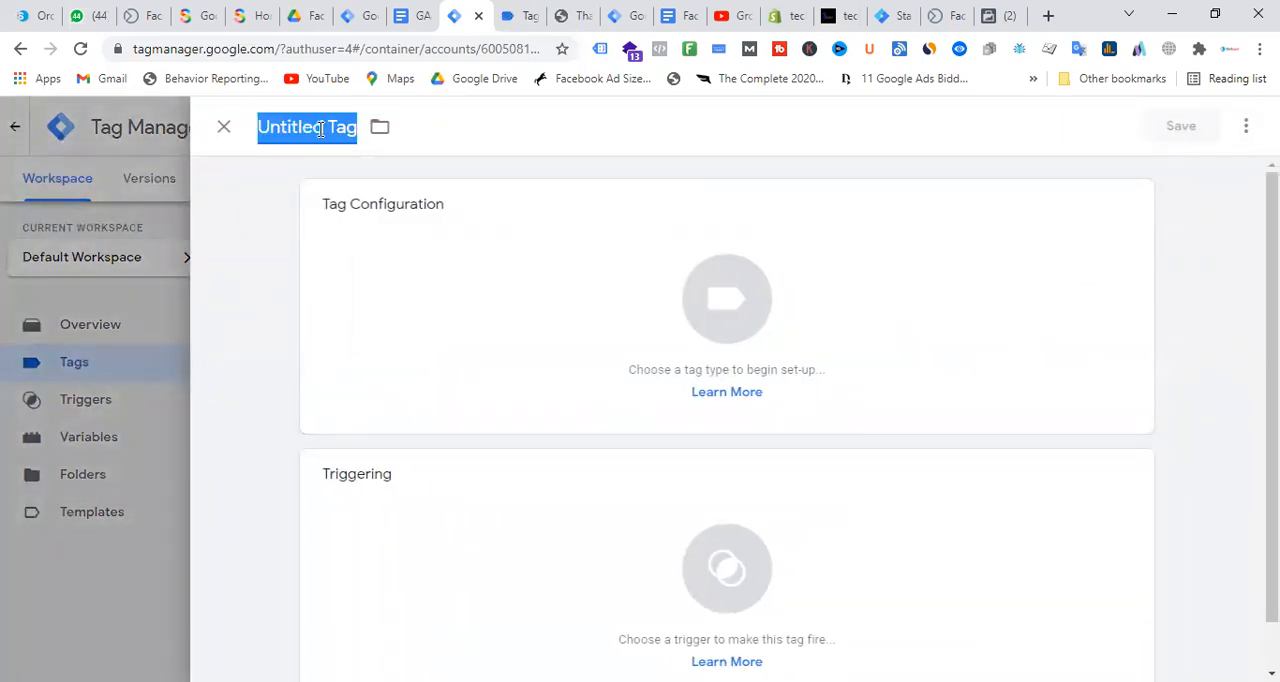
pyautogui.write('GA4 - SS -')
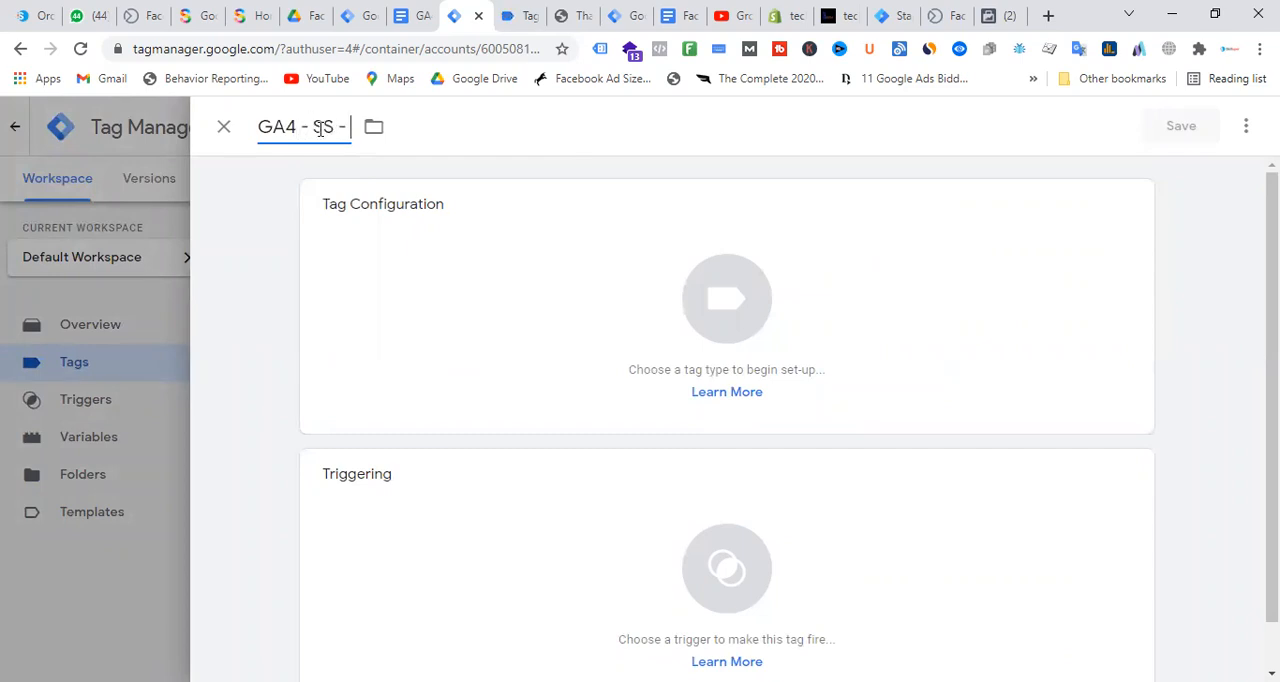
pyautogui.write('FB - Purcha')
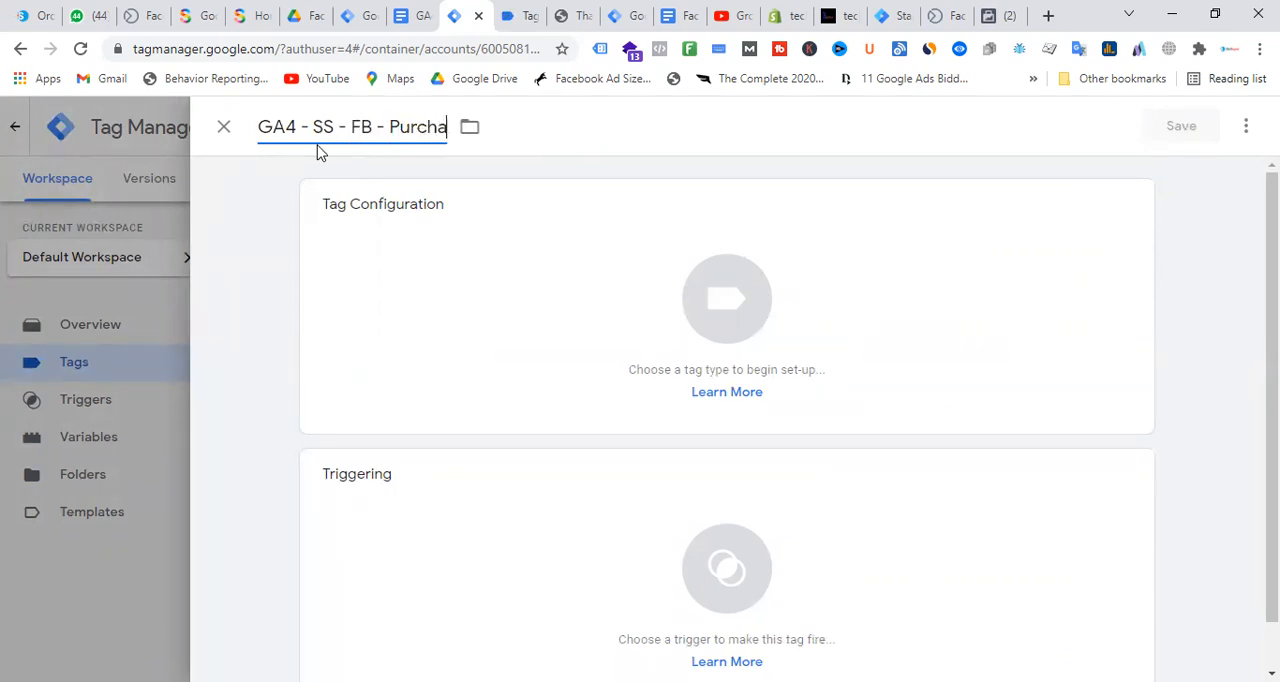
pyautogui.write('se - Tag')
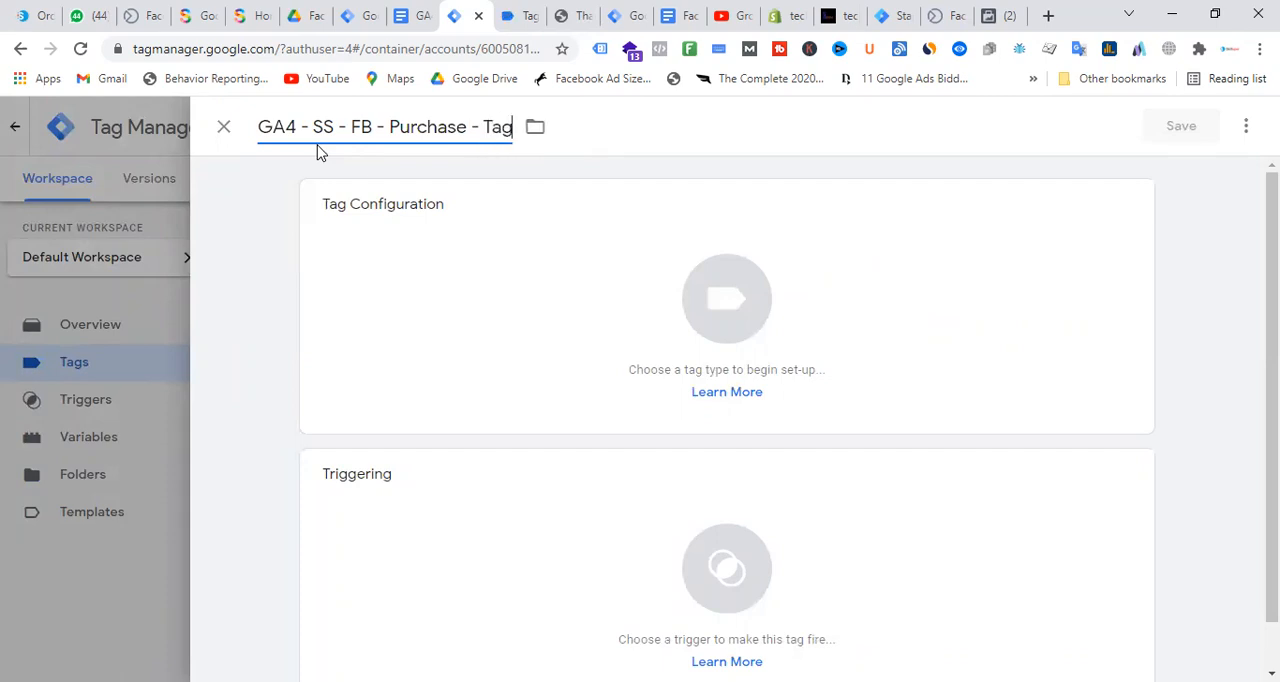
# Configure the tag as a Google Analytics: GA4 Event using the GA4 - Config - All Pages configuration tag and the event name purchase
pyautogui.click(720, 315)
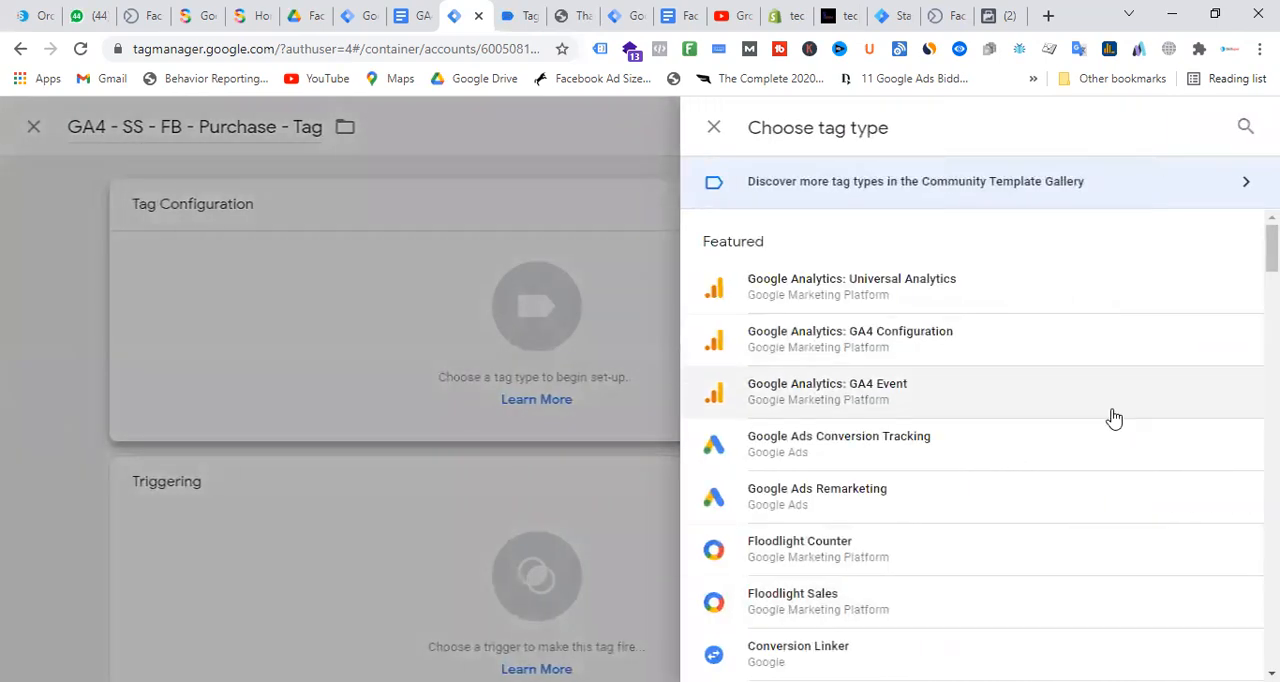
pyautogui.click(880, 393)
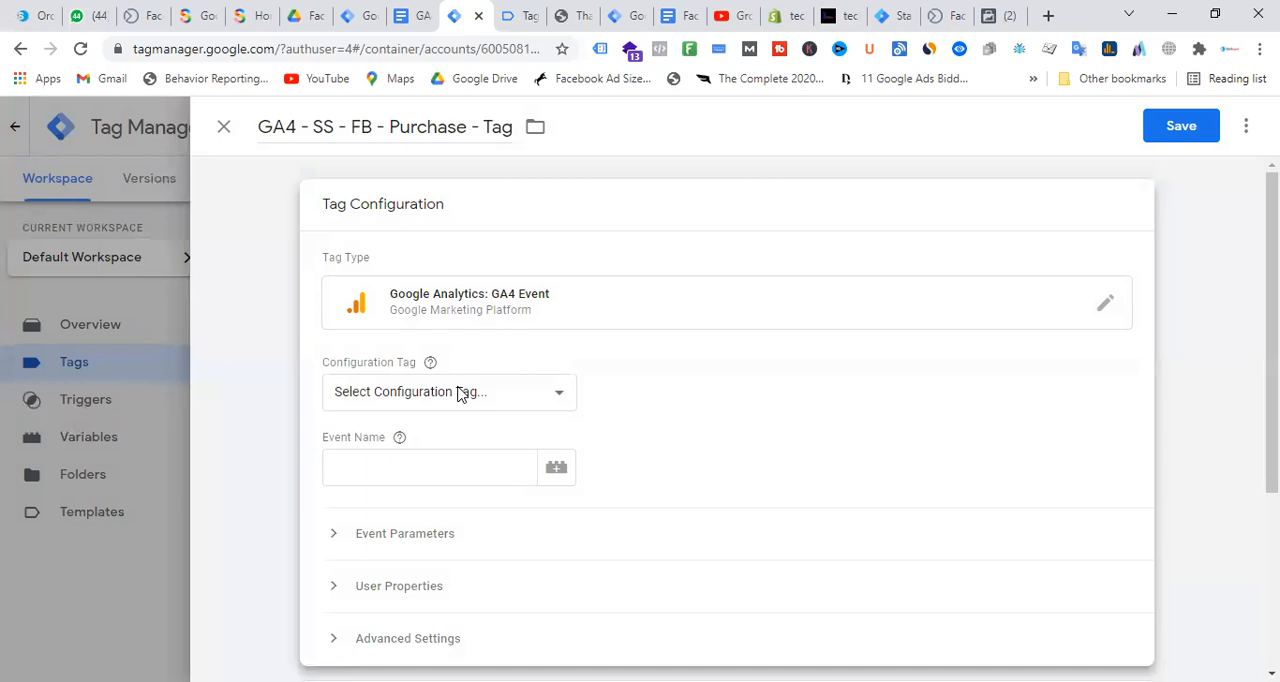
pyautogui.click(460, 392)
pyautogui.click(439, 456)
pyautogui.click(420, 470)
pyautogui.write('purchase')
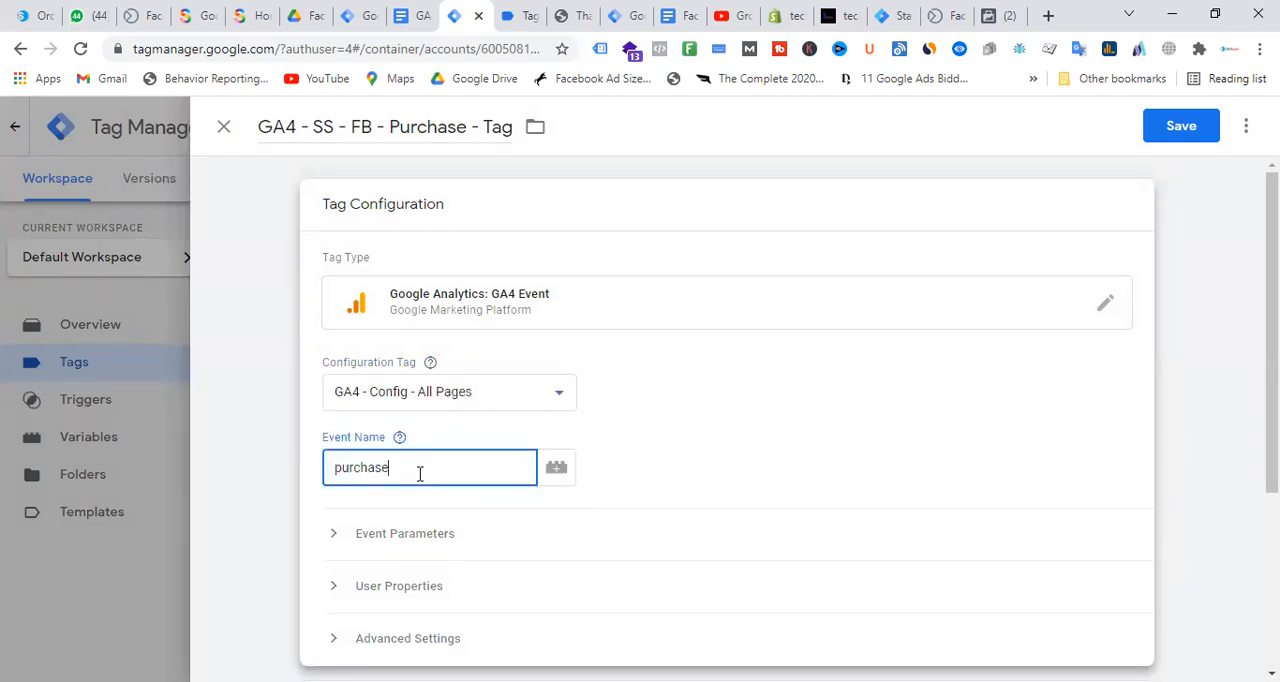
# Add five empty event parameter rows to the GA4 - SS - FB - Purchase - Tag configuration
pyautogui.scroll(-3, 614, 330)
pyautogui.click(334, 257)
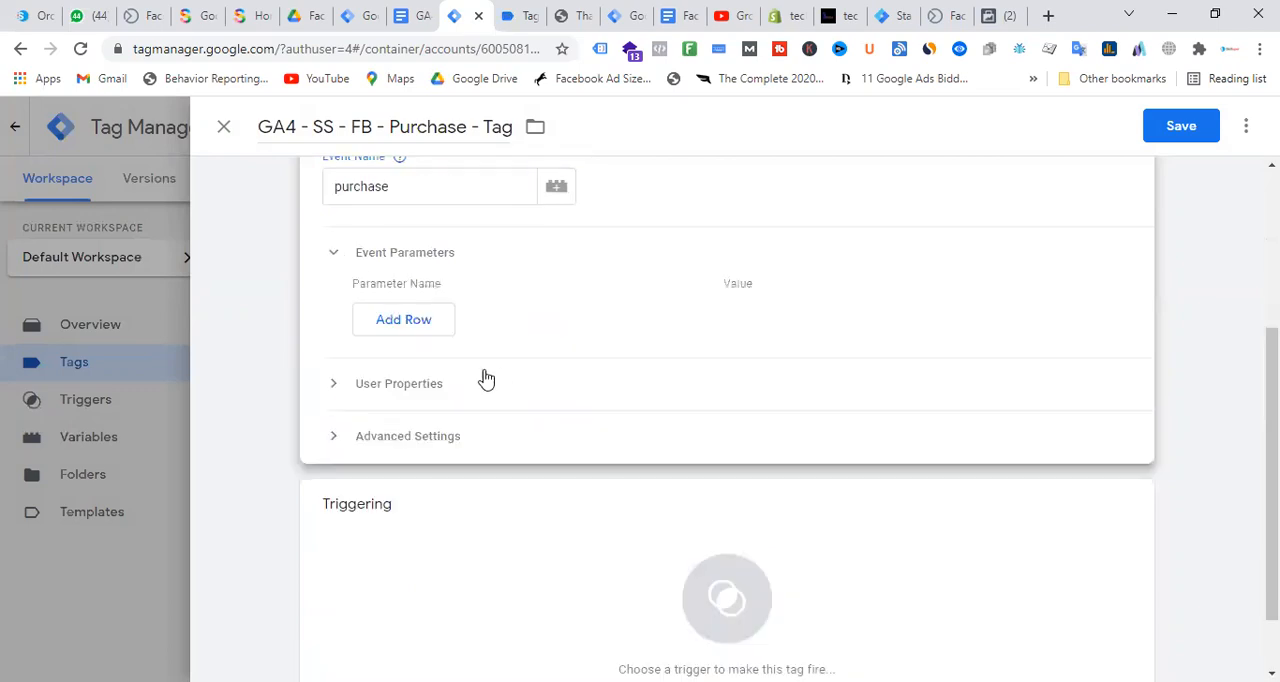
pyautogui.click(440, 326)
pyautogui.click(405, 378)
pyautogui.click(430, 418)
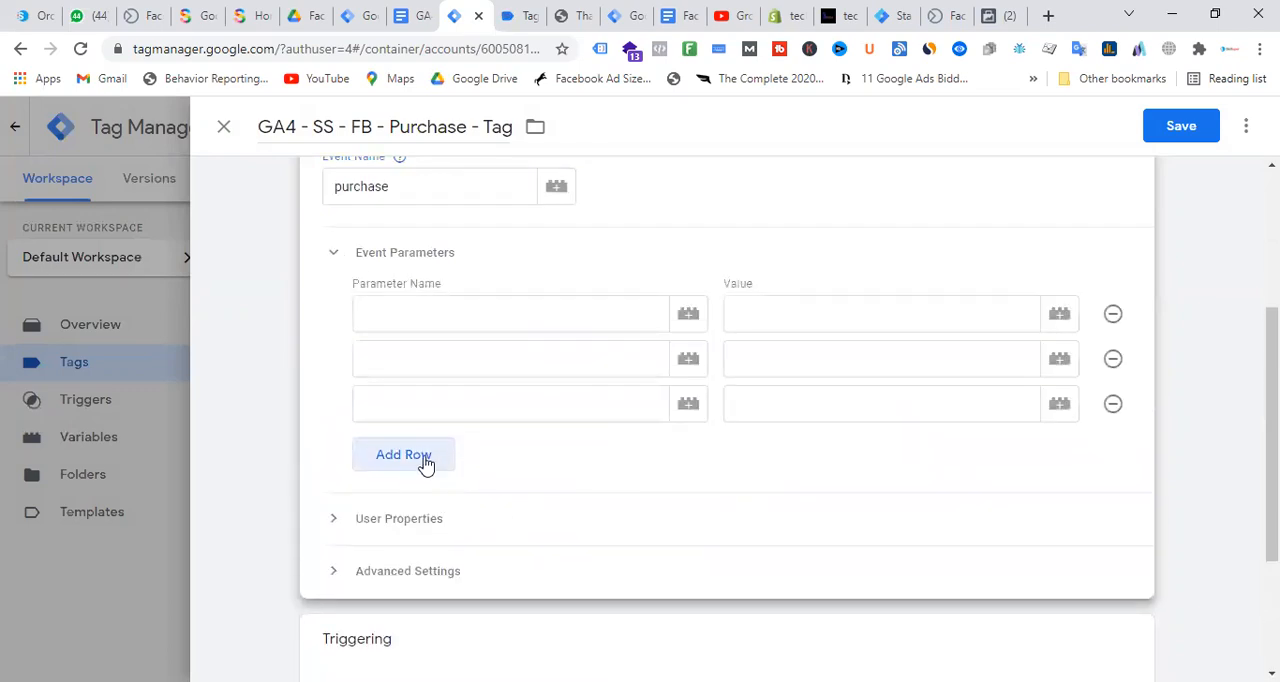
pyautogui.click(422, 460)
# Switch to the Facebook Conversion API Setup with GA4 & GTM document and copy the parameter name x-fb-cd-content_type
pyautogui.click(630, 12)
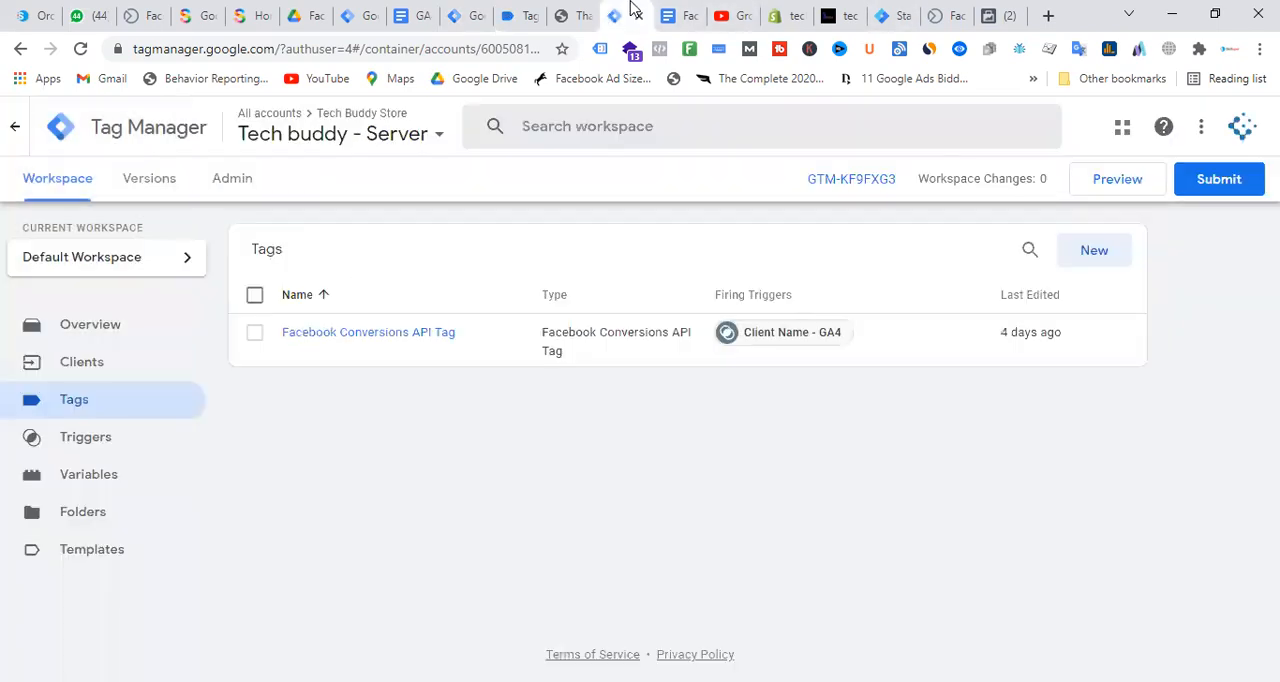
pyautogui.click(672, 14)
pyautogui.click(552, 530)
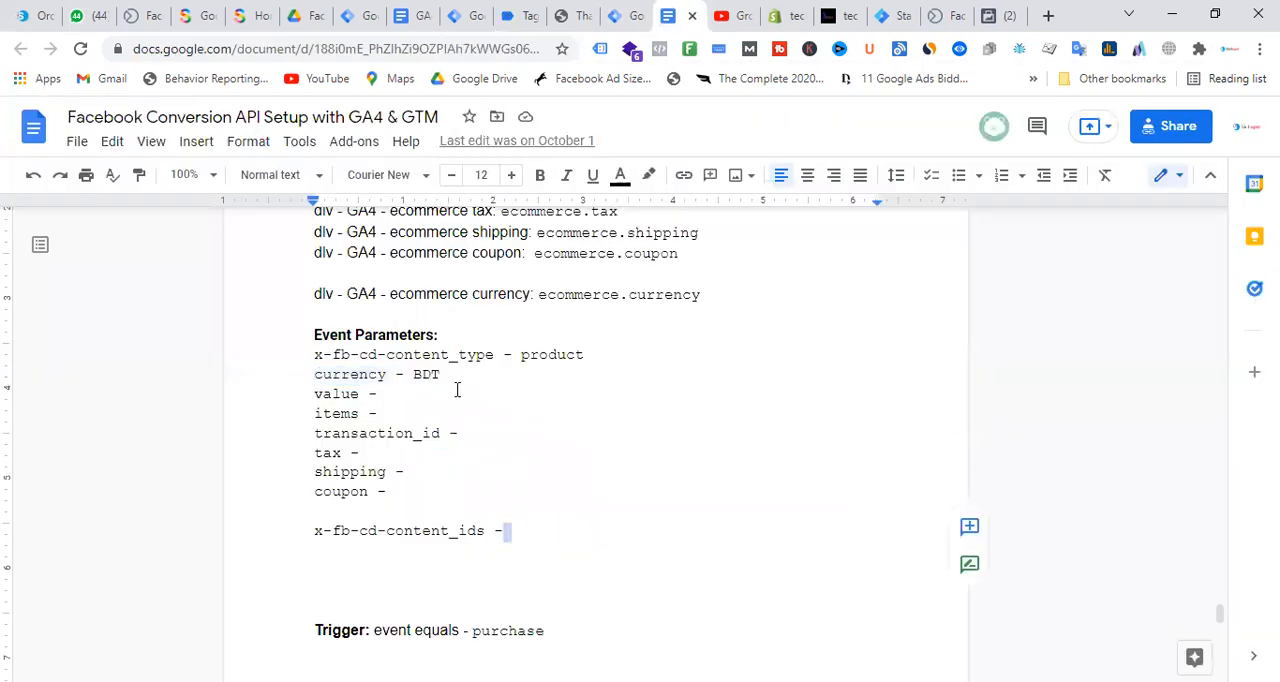
pyautogui.moveTo(494, 355); pyautogui.dragTo(320, 362)
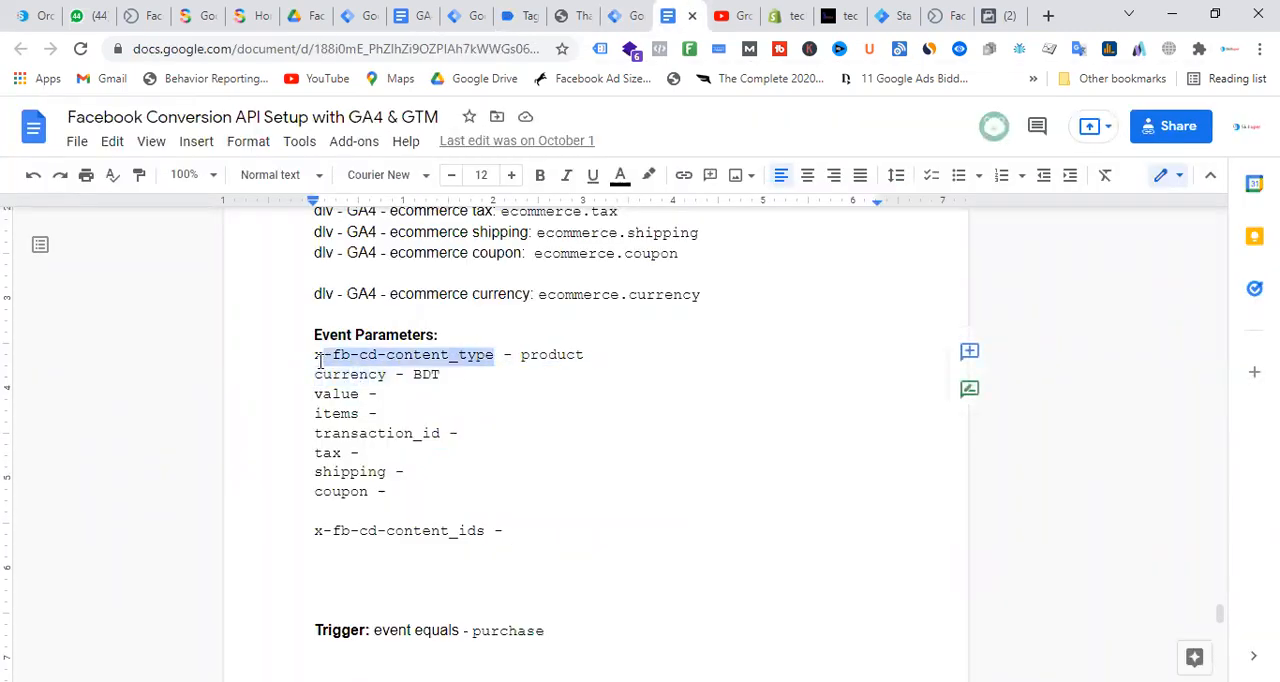
pyautogui.rightClick(346, 357)
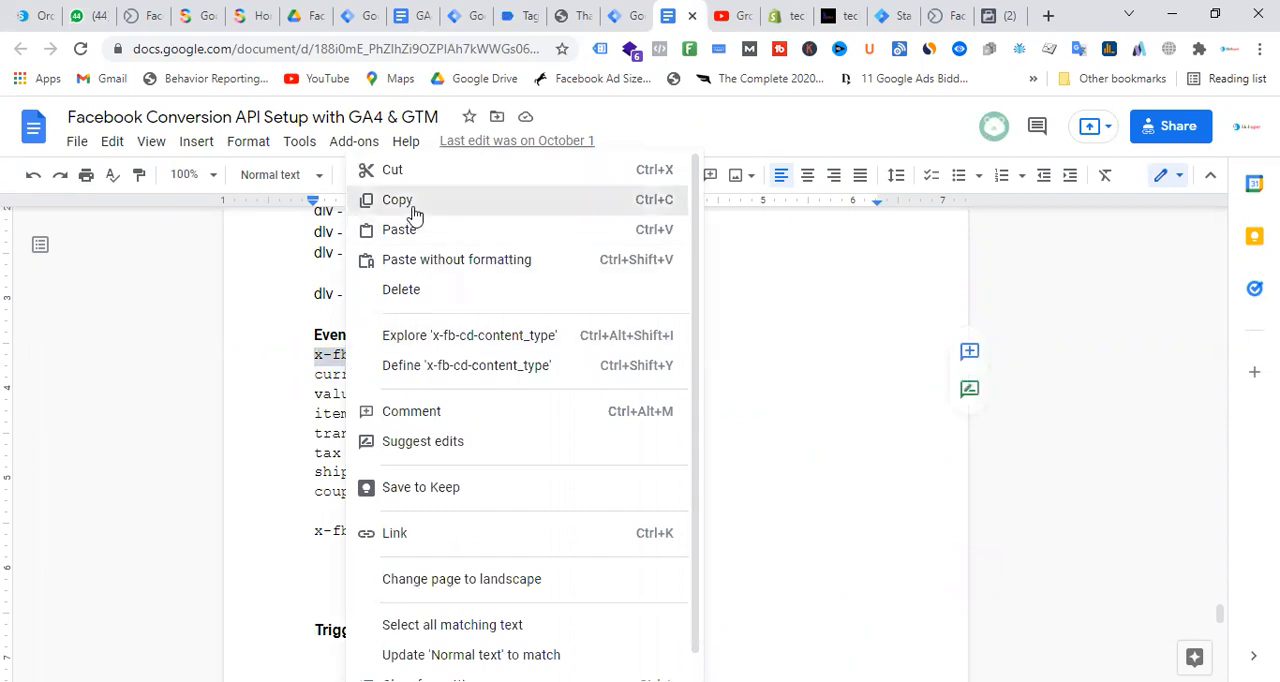
pyautogui.click(407, 211)
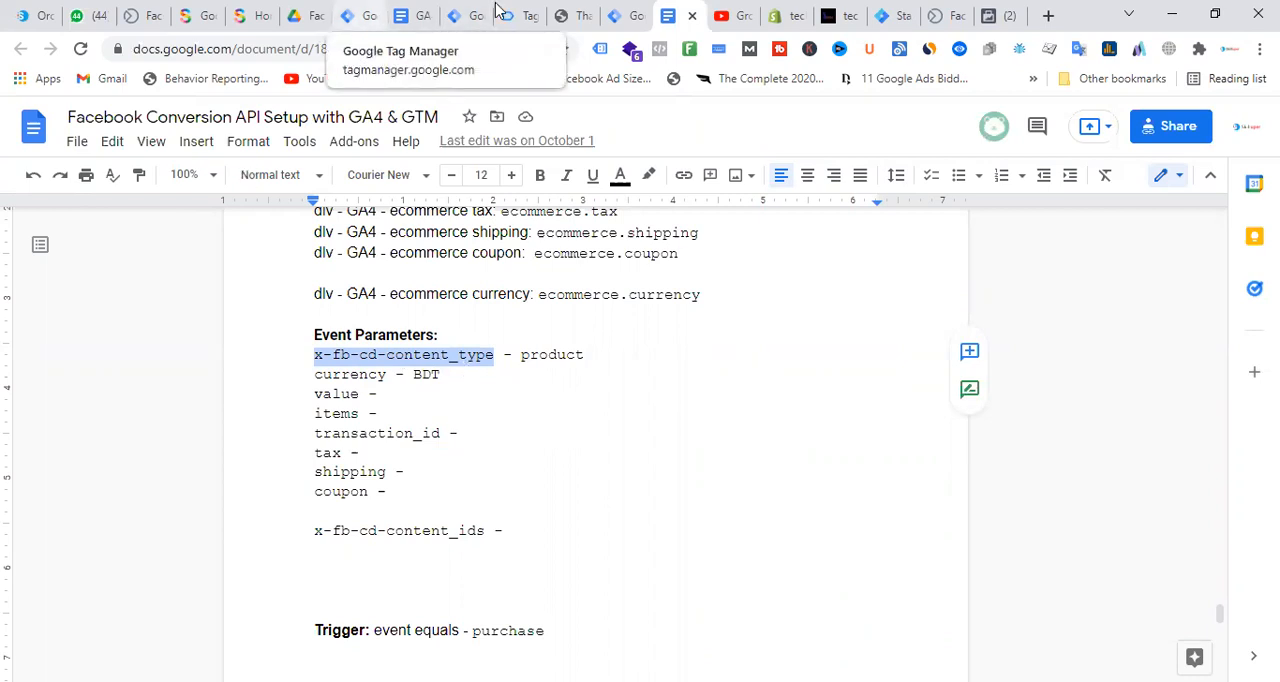
# Back in the GA4 purchase tag in Tag Manager, define the first event parameter as x-fb-cd-content_type with the value product
pyautogui.click(360, 15)
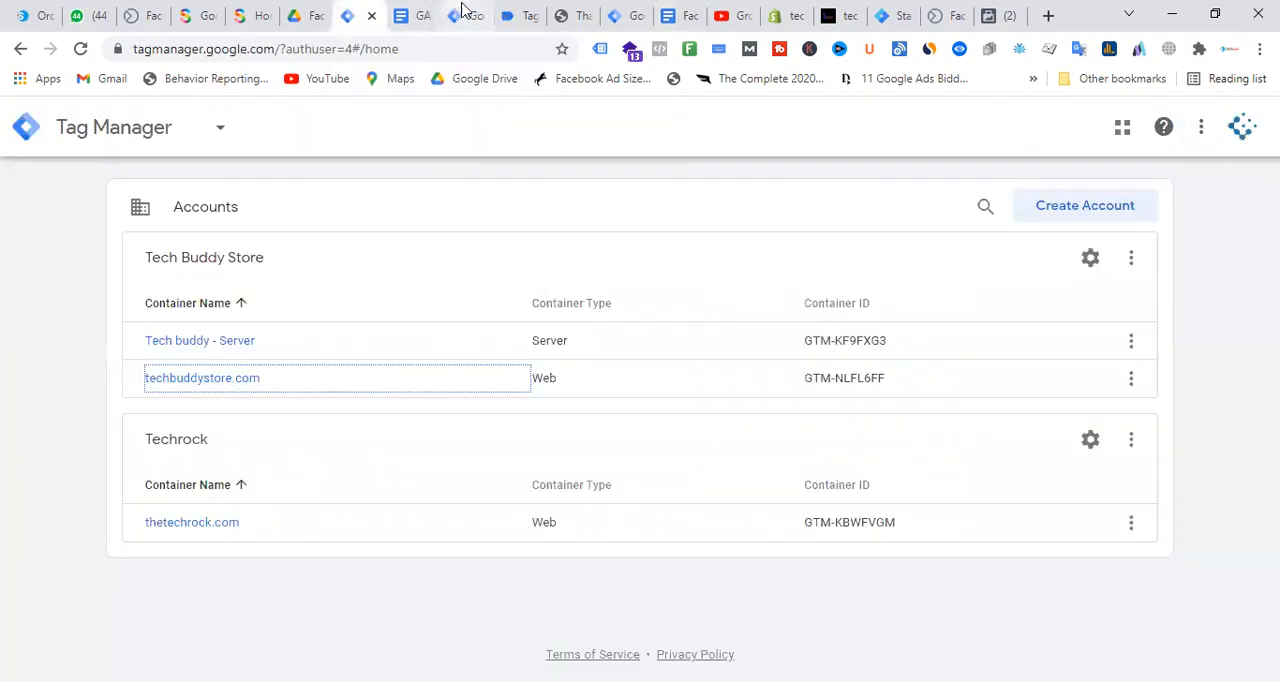
pyautogui.click(462, 12)
pyautogui.click(452, 306)
pyautogui.hotkey('ctrl', 'v')
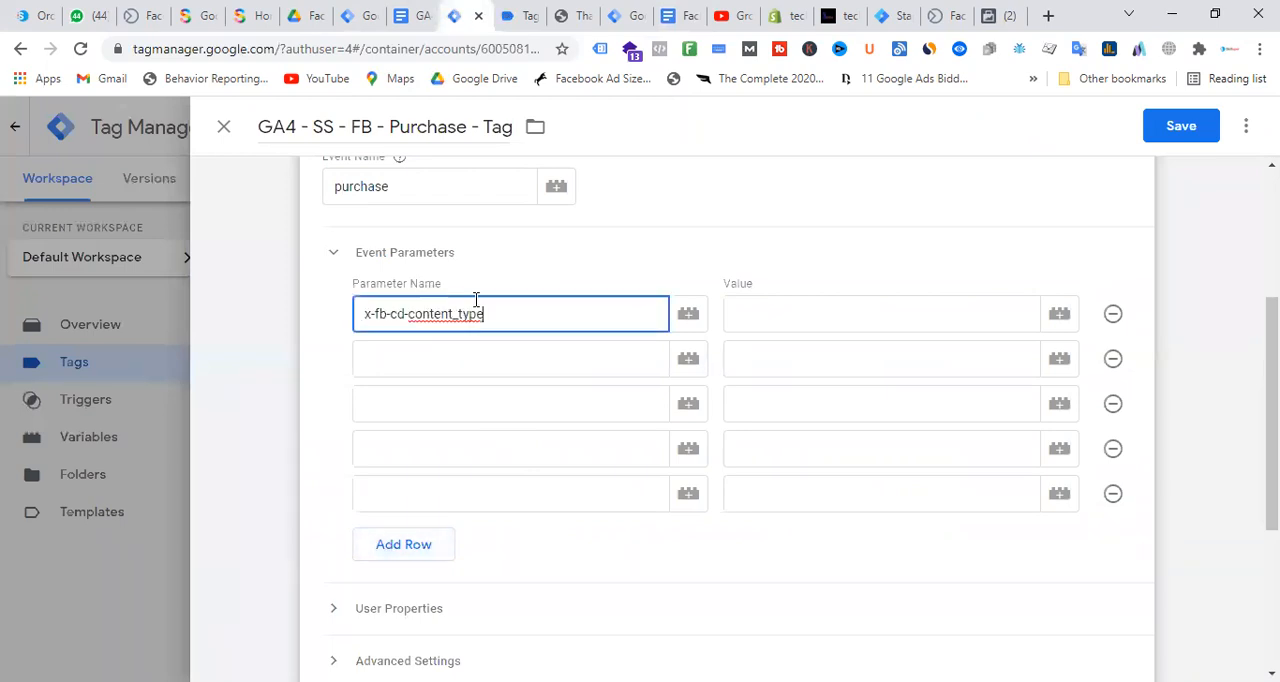
pyautogui.click(838, 316)
pyautogui.write('produ')
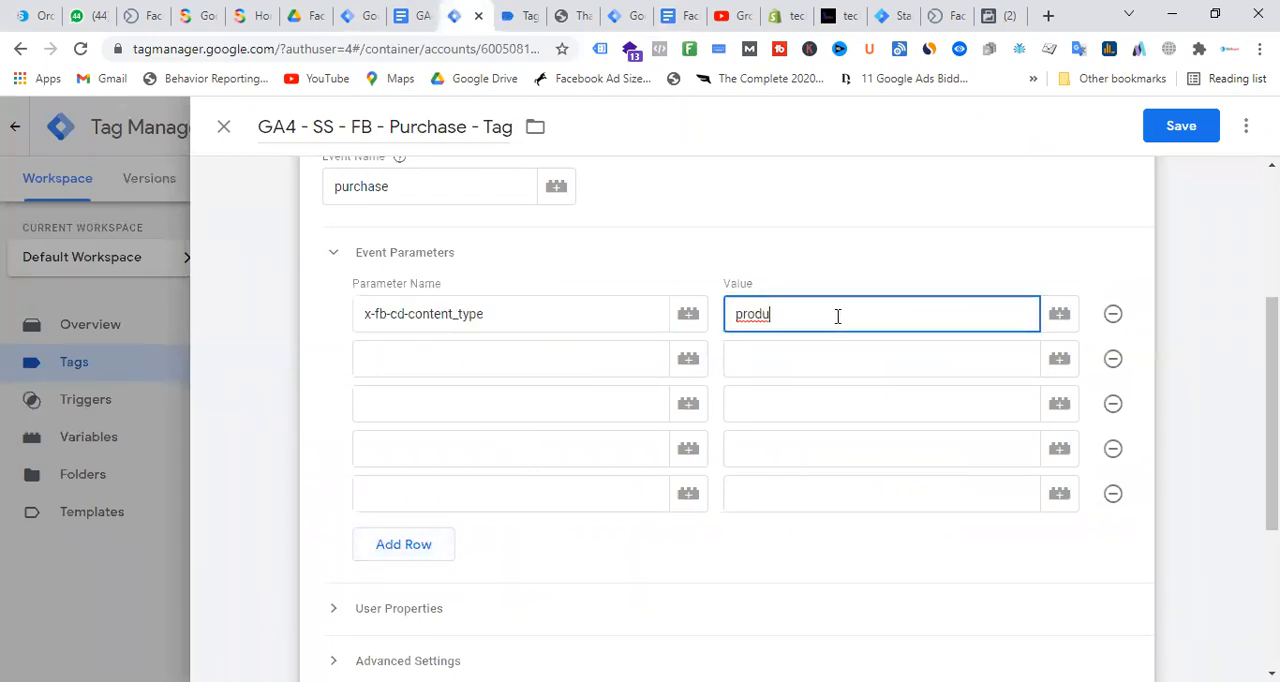
pyautogui.write('ct')
# Copy the parameter name x-fb-cd-content_ids from the Facebook Conversion API Setup document
pyautogui.click(562, 363)
pyautogui.click(427, 10)
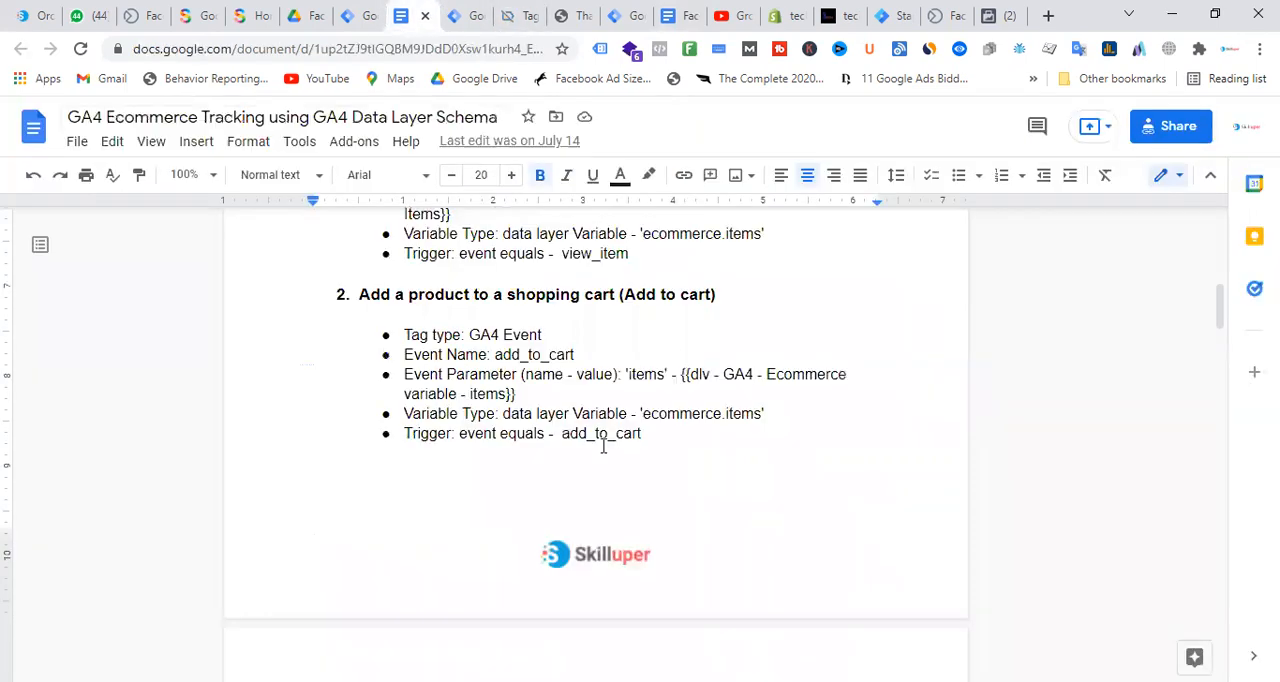
pyautogui.click(379, 4)
pyautogui.click(462, 10)
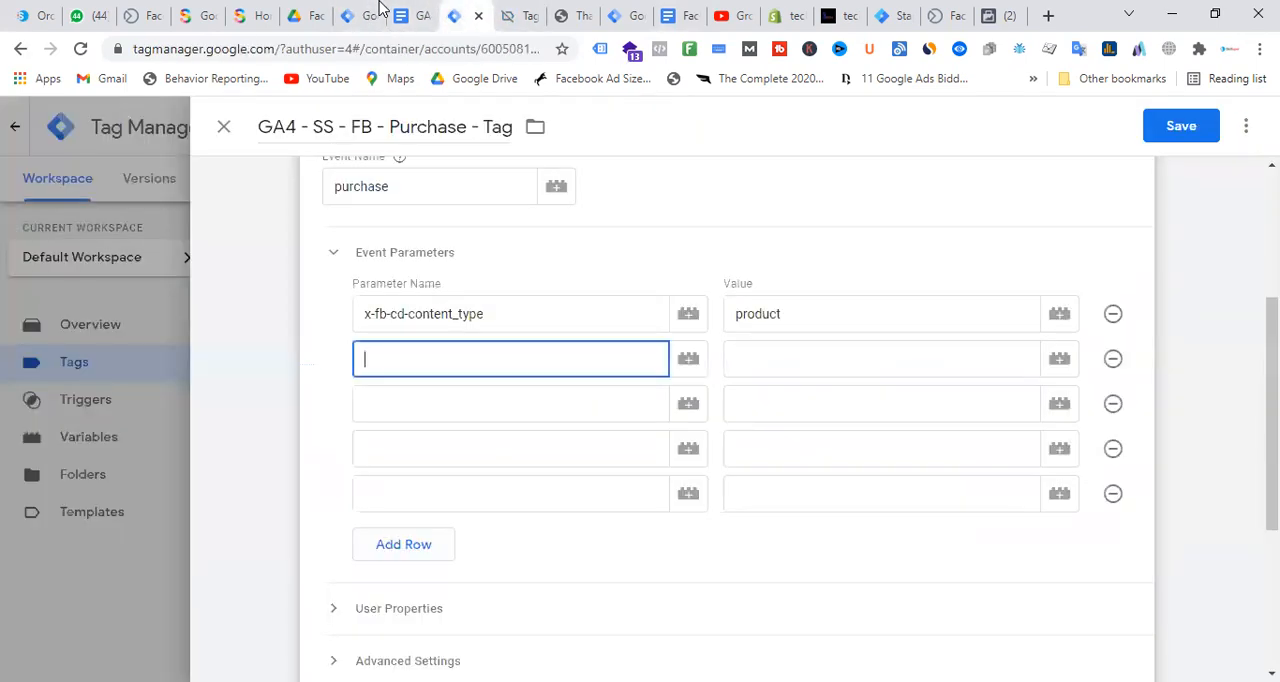
pyautogui.click(519, 8)
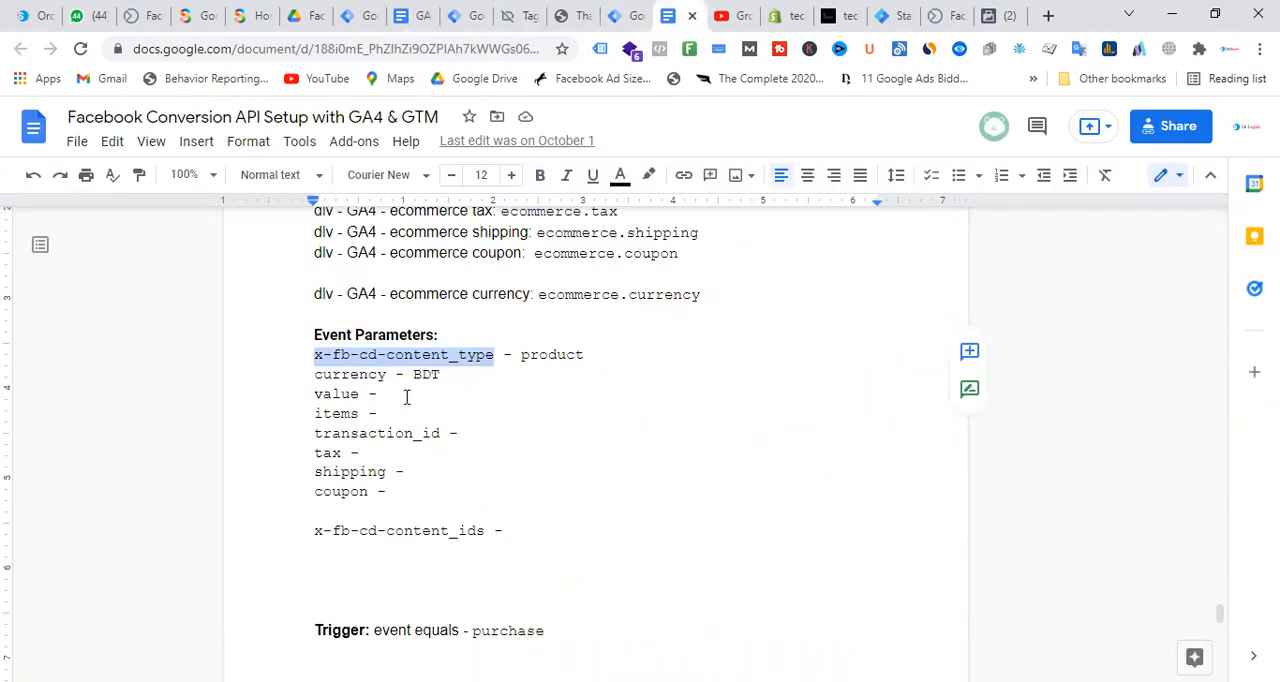
pyautogui.moveTo(485, 530); pyautogui.dragTo(316, 532)
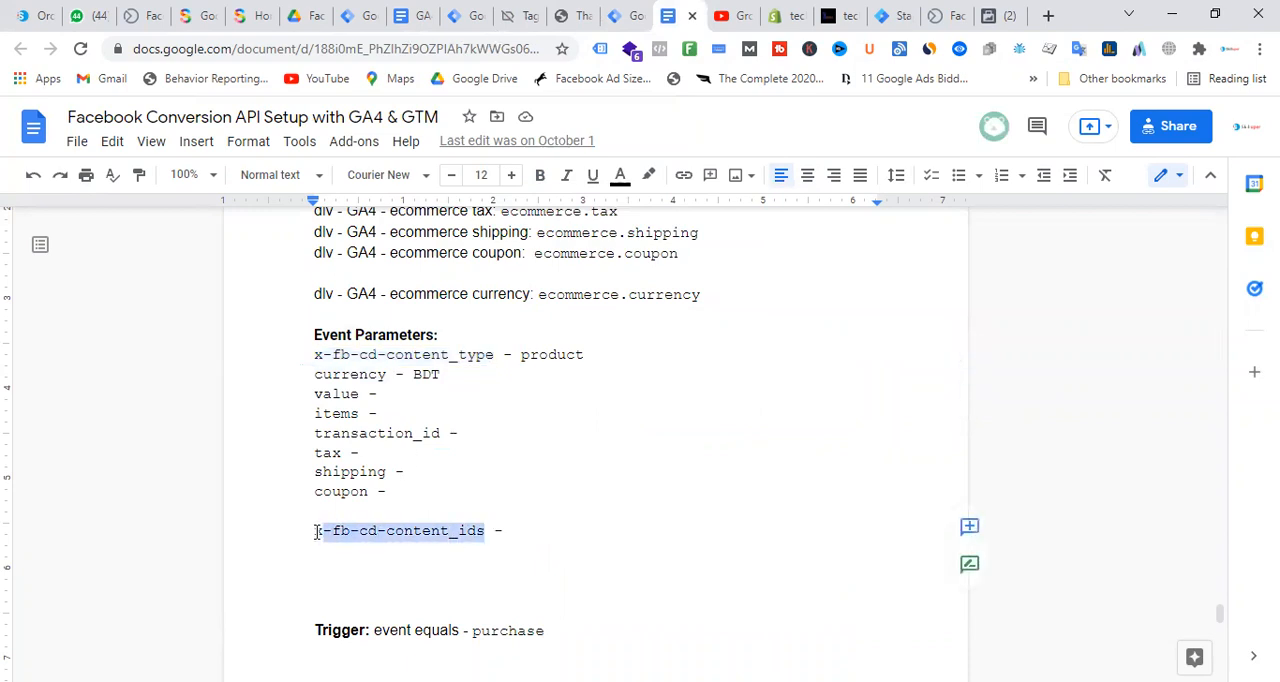
pyautogui.rightClick(322, 530)
pyautogui.click(397, 206)
# Return to the GA4 purchase tag and define the second event parameter as x-fb-cd-content_ids with the Transaction ID variable
pyautogui.click(485, 8)
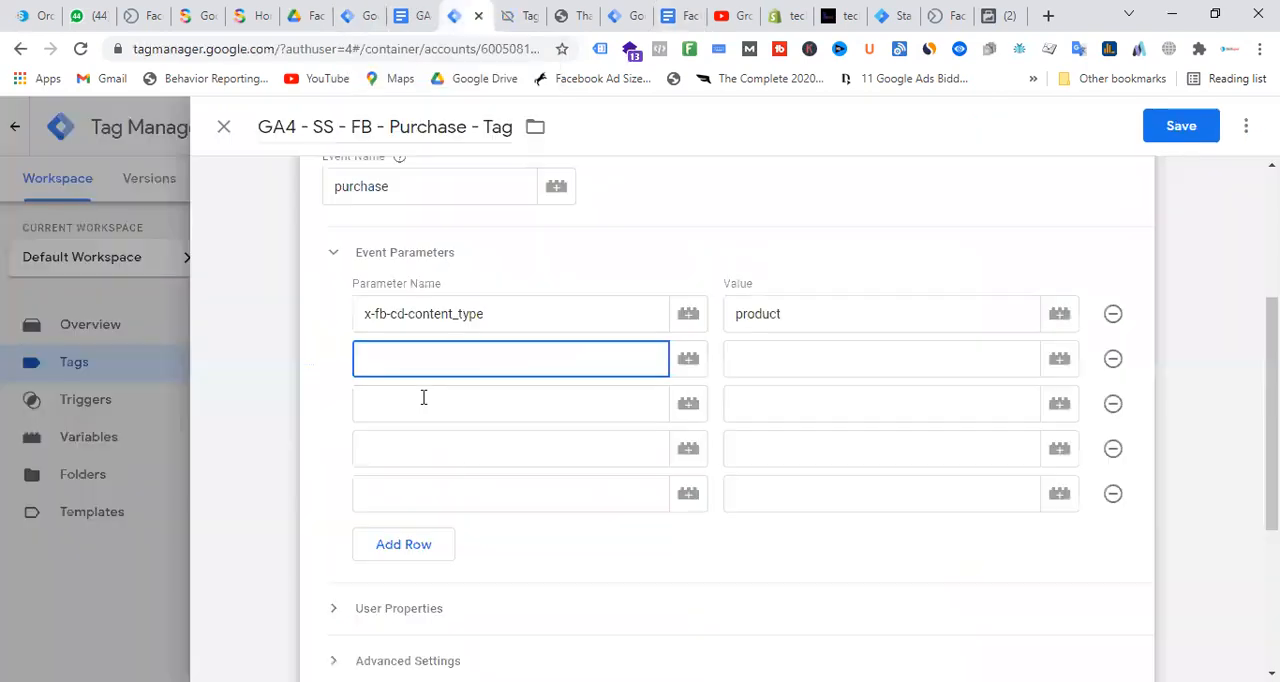
pyautogui.hotkey('ctrl', 'v')
pyautogui.click(1052, 368)
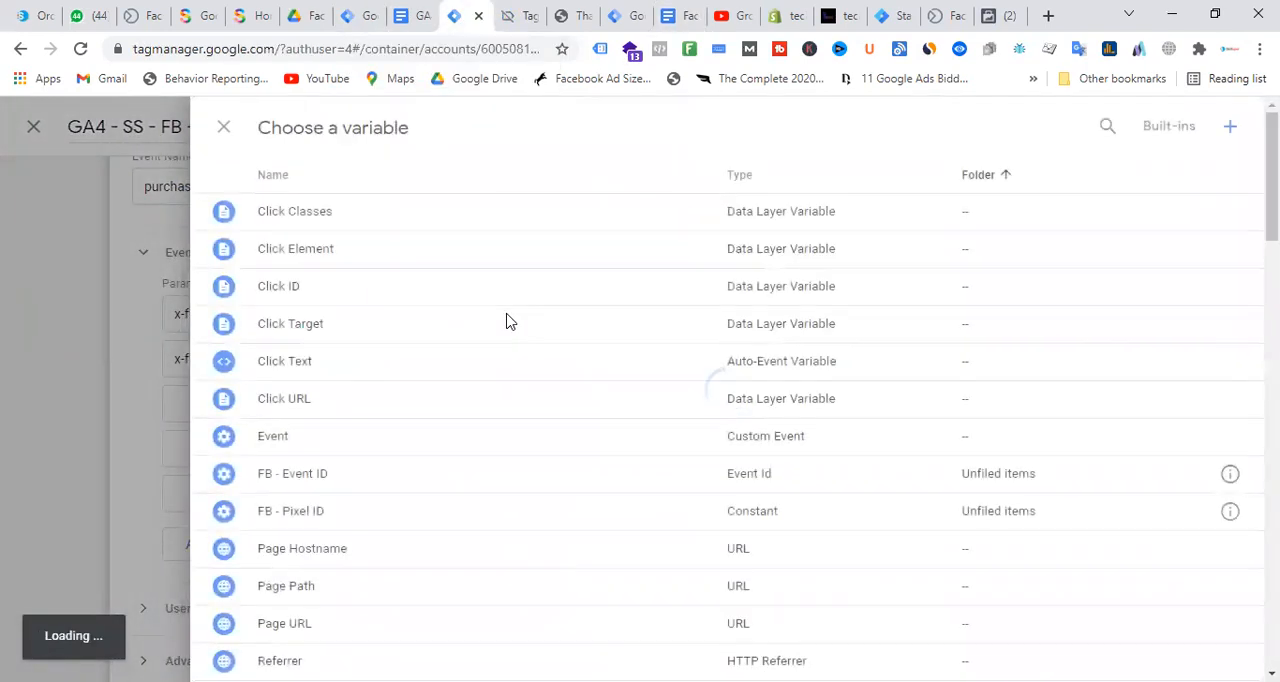
pyautogui.scroll(-15, 520, 325)
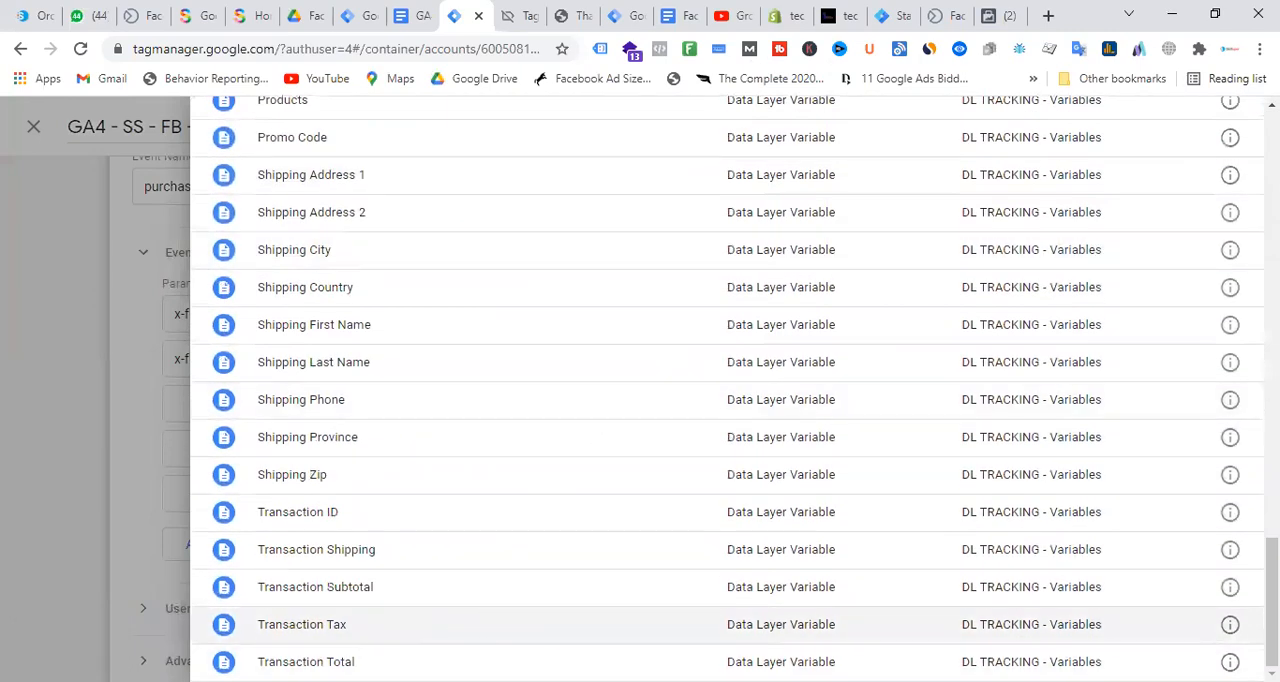
pyautogui.click(320, 512)
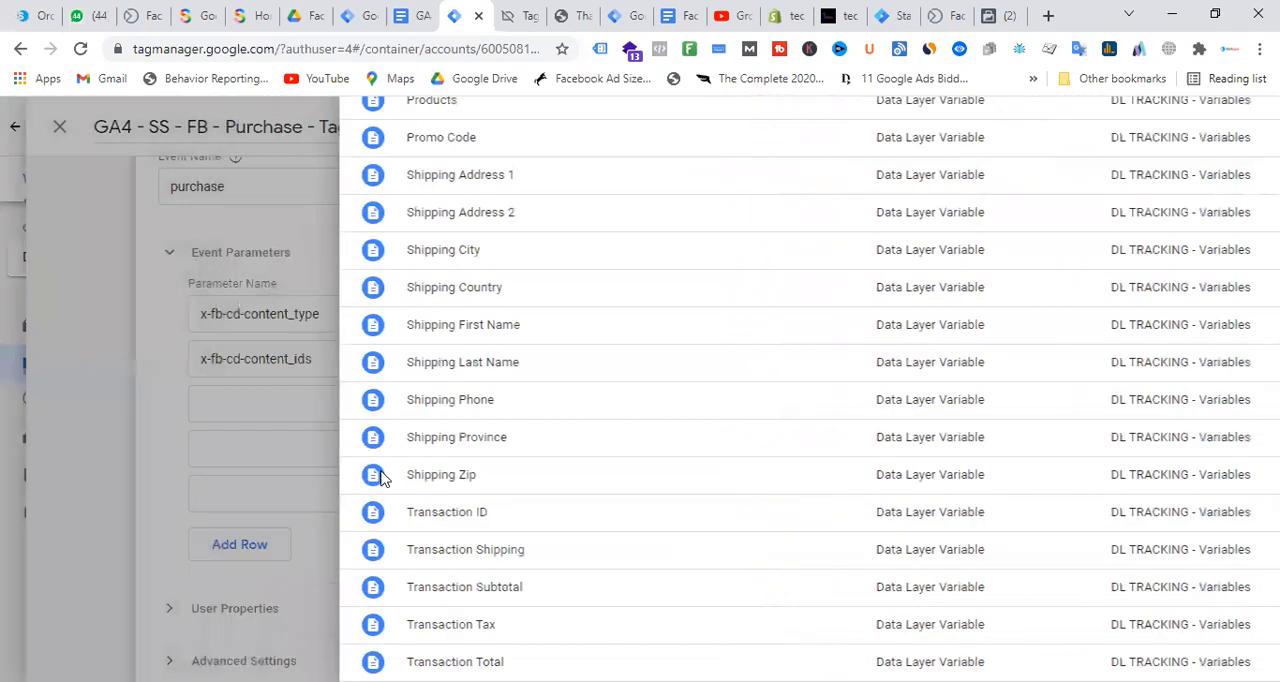
# Define the third event parameter as value with the Transaction Total variable
pyautogui.click(440, 410)
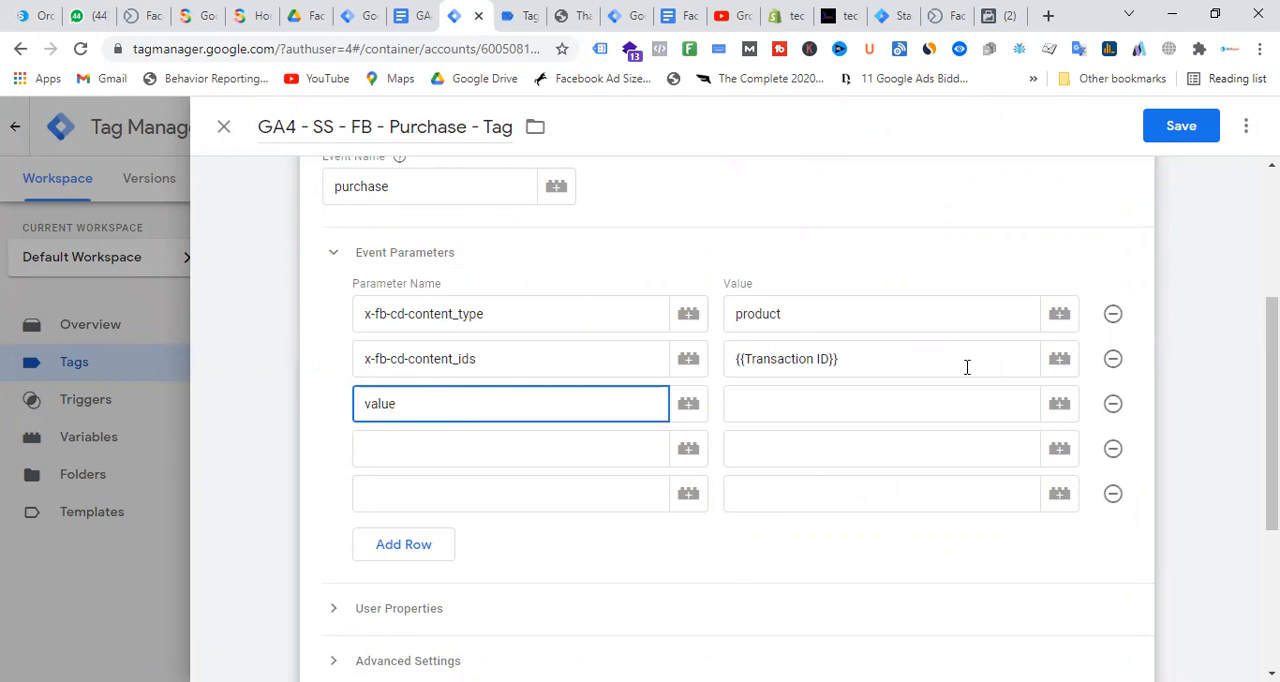
pyautogui.click(1064, 410)
pyautogui.scroll(-20, 471, 352)
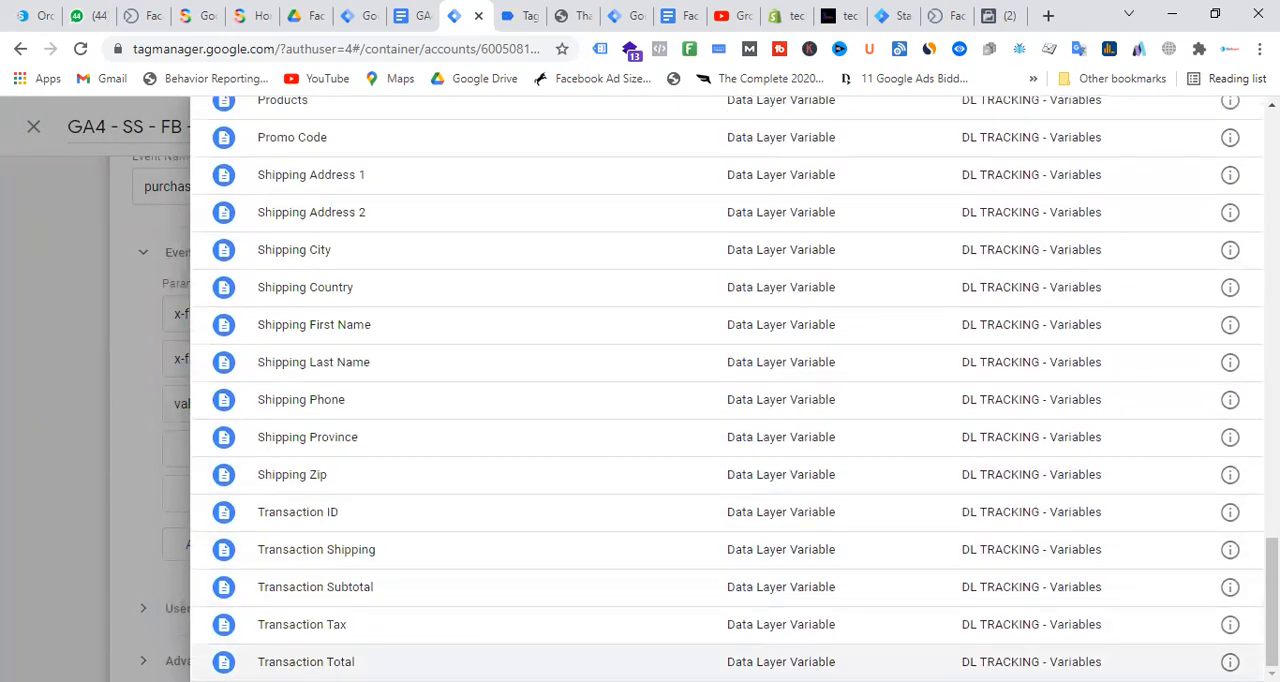
pyautogui.click(500, 661)
# Define the fourth event parameter as currency with the Currency data layer variable
pyautogui.click(436, 451)
pyautogui.write('currency')
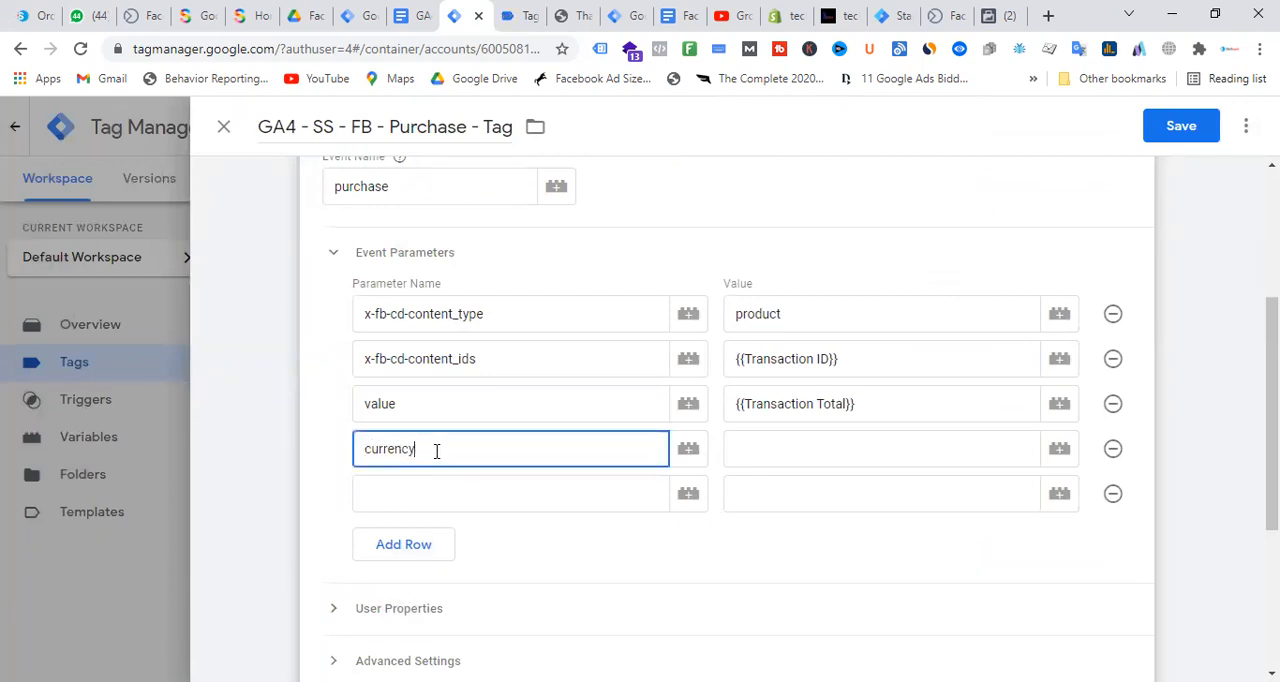
pyautogui.click(1060, 455)
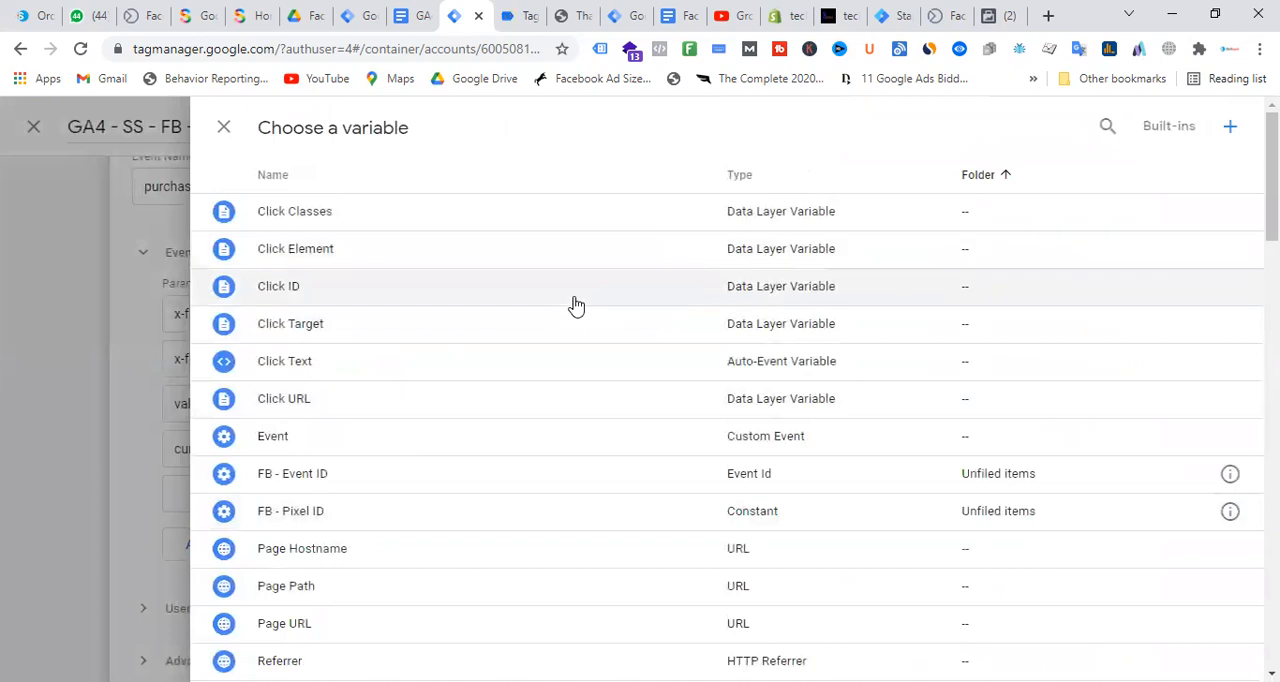
pyautogui.scroll(-4, 400, 403)
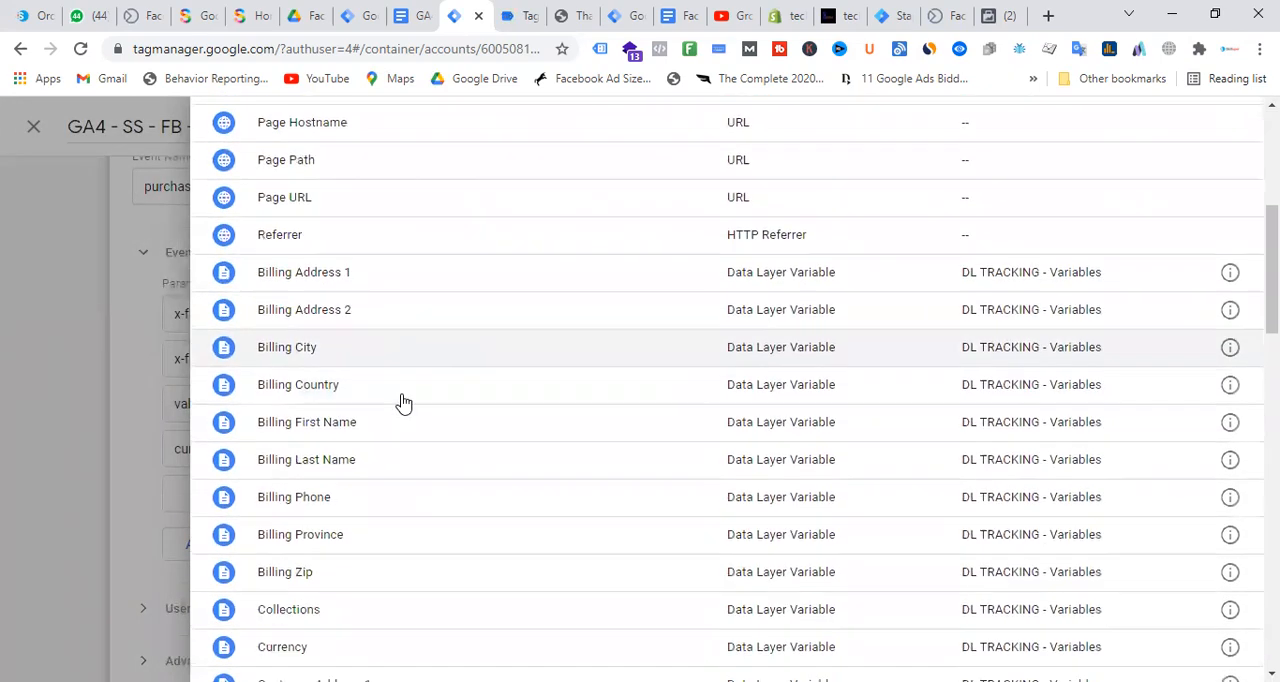
pyautogui.scroll(-2, 403, 403)
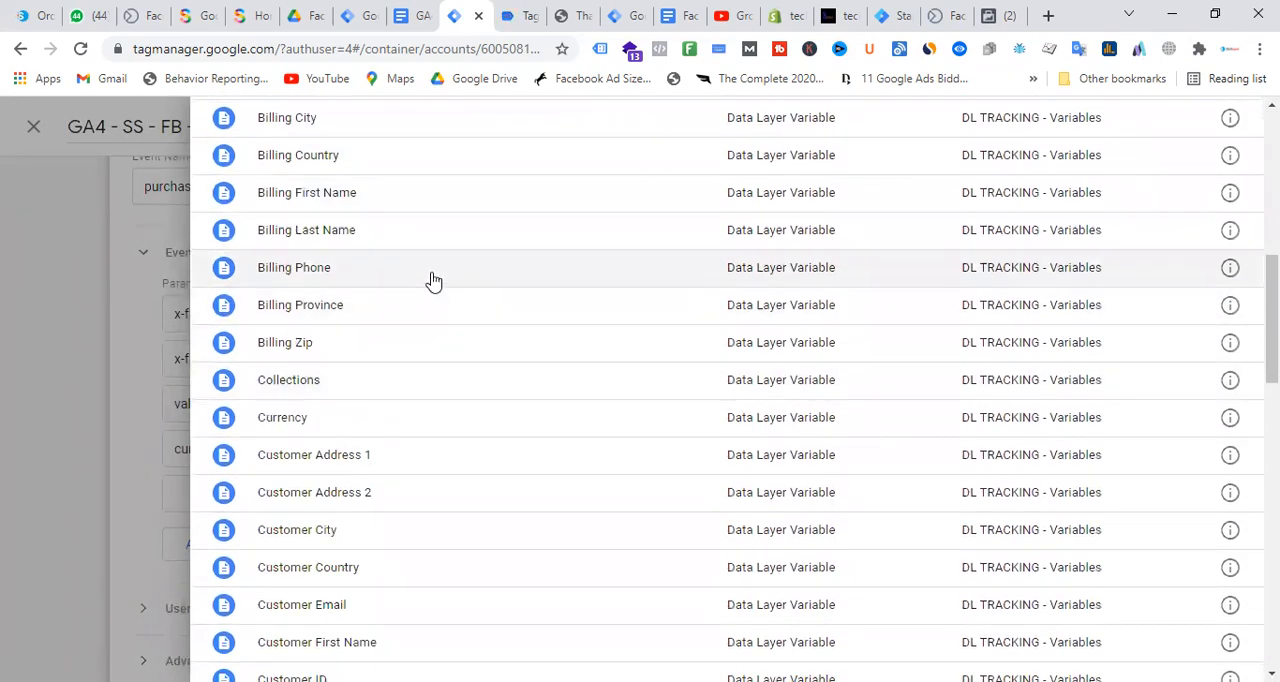
pyautogui.scroll(-1, 433, 394)
pyautogui.scroll(-2, 430, 392)
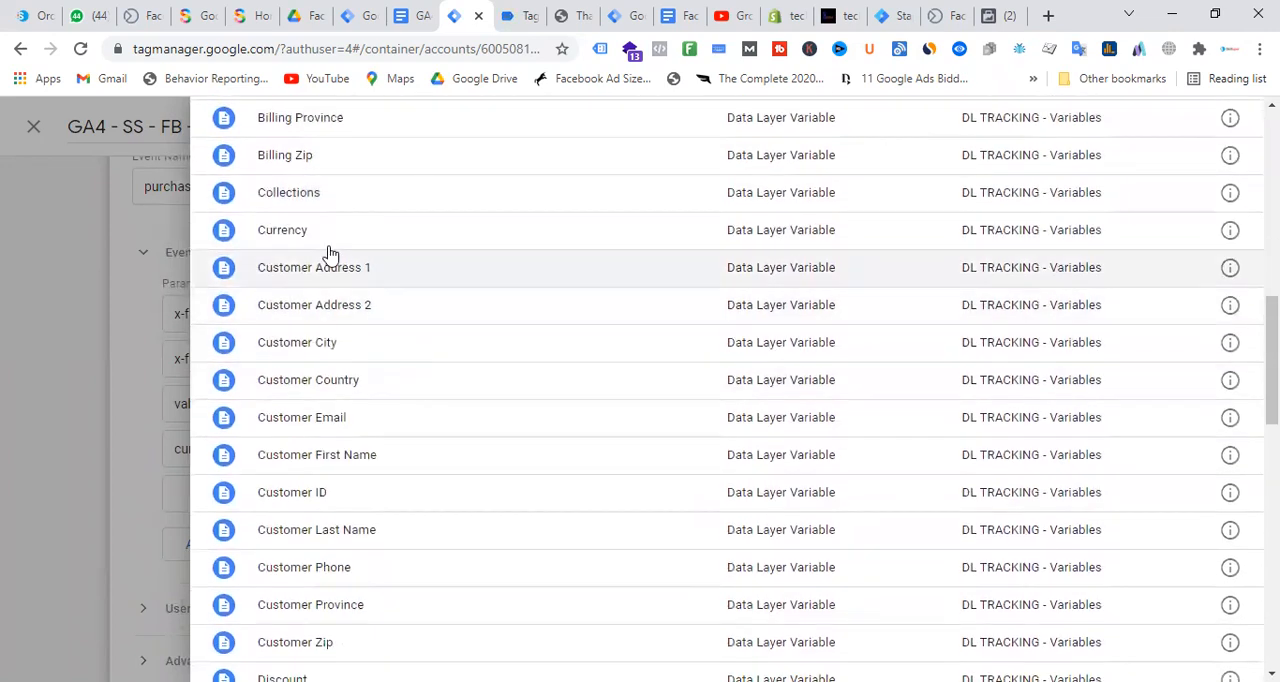
pyautogui.click(325, 230)
# Define the fifth event parameter as event_id with the FB - Event ID variable
pyautogui.click(434, 492)
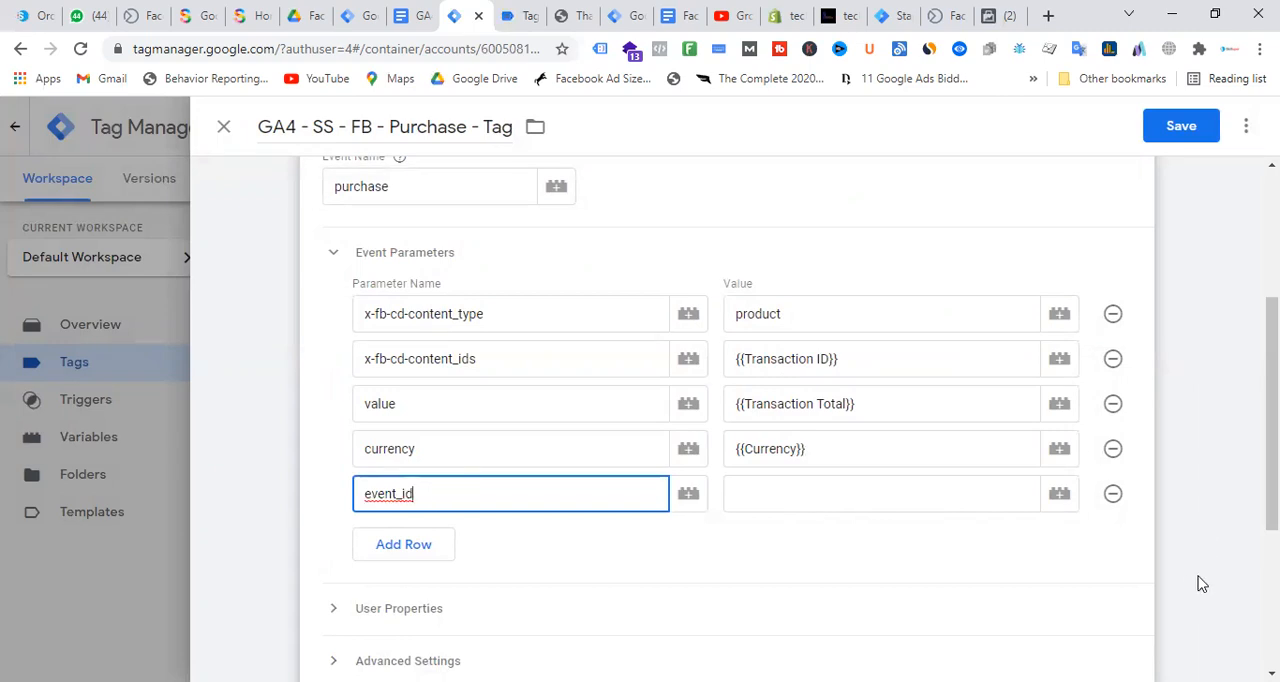
pyautogui.click(1059, 494)
pyautogui.scroll(-5, 500, 394)
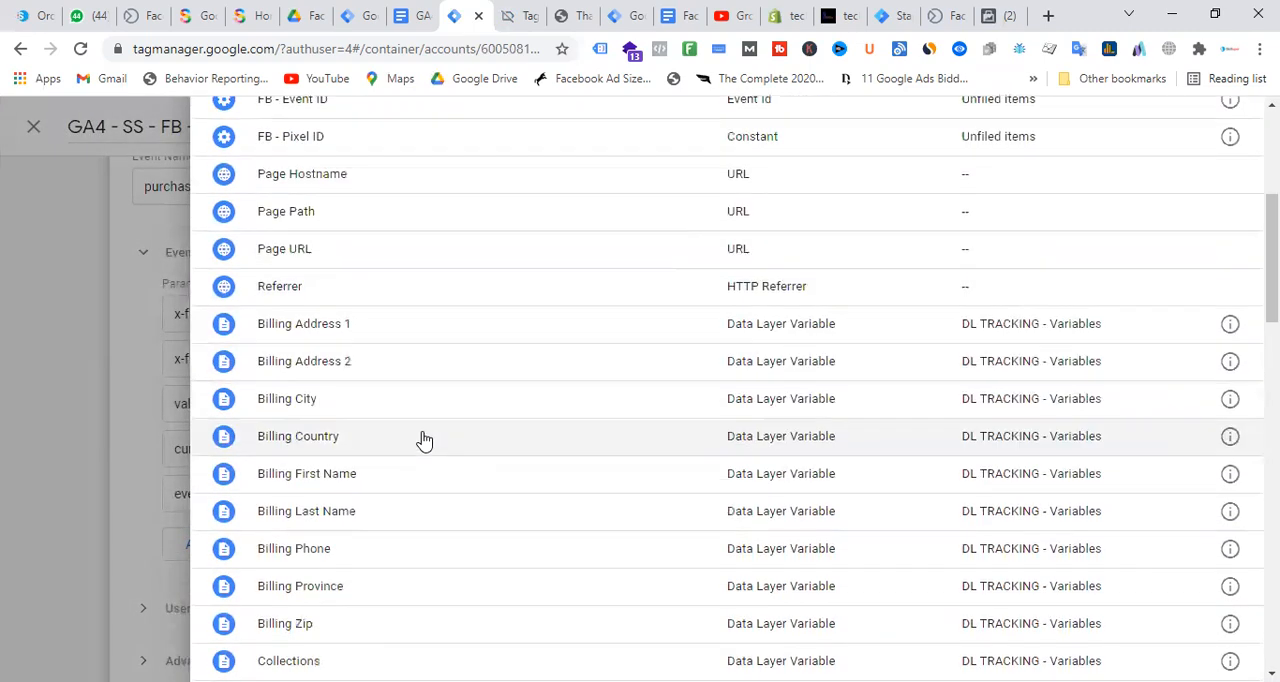
pyautogui.scroll(2, 413, 400)
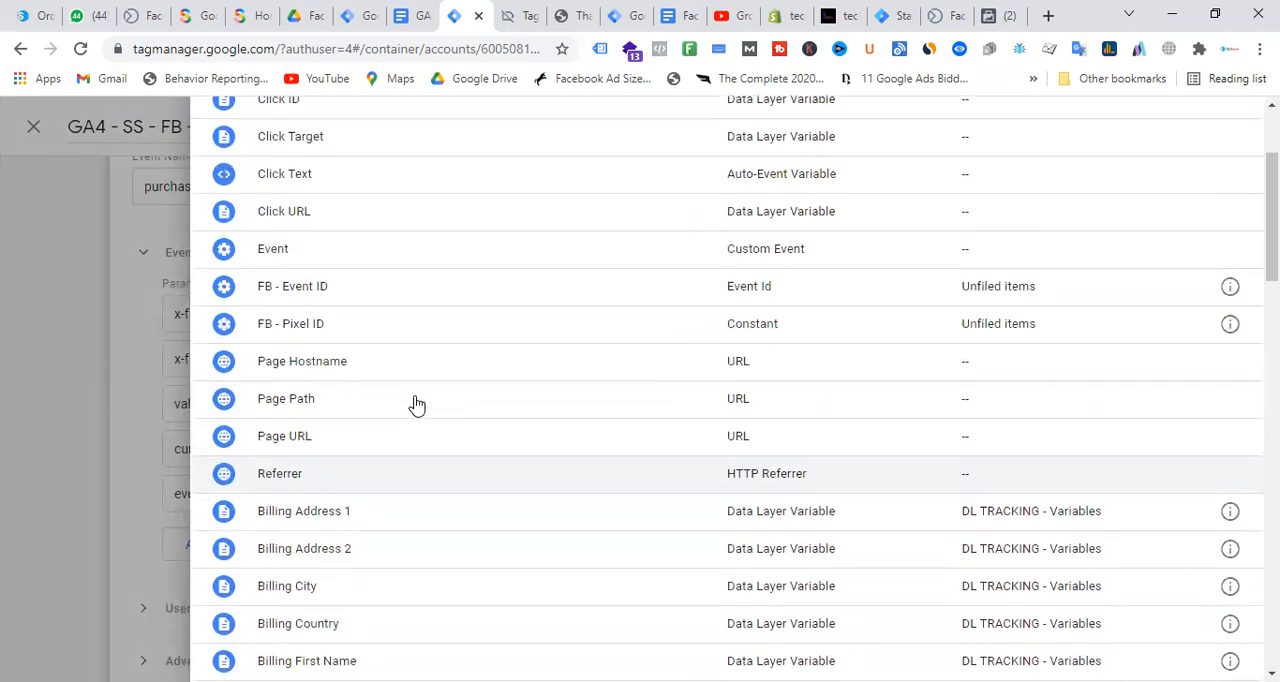
pyautogui.click(320, 289)
# Assign FB - Purchase - Trigger as the firing trigger of the GA4 - SS - FB - Purchase - Tag
pyautogui.scroll(-3, 631, 414)
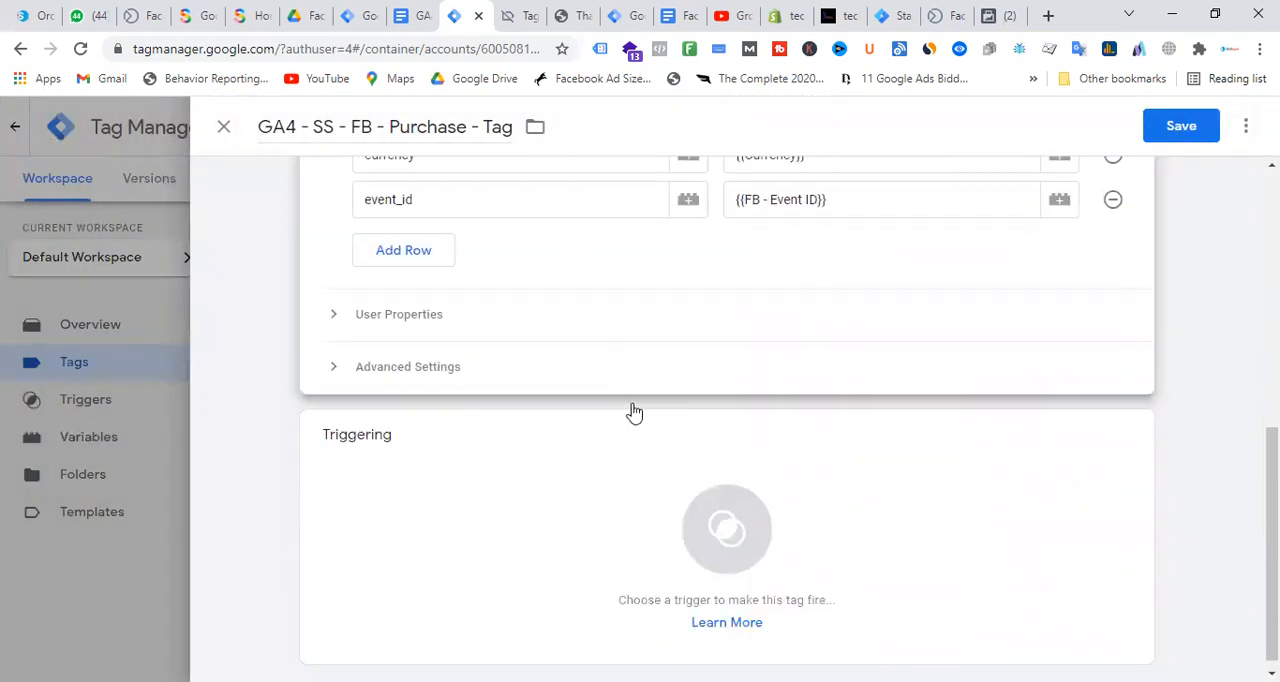
pyautogui.click(737, 497)
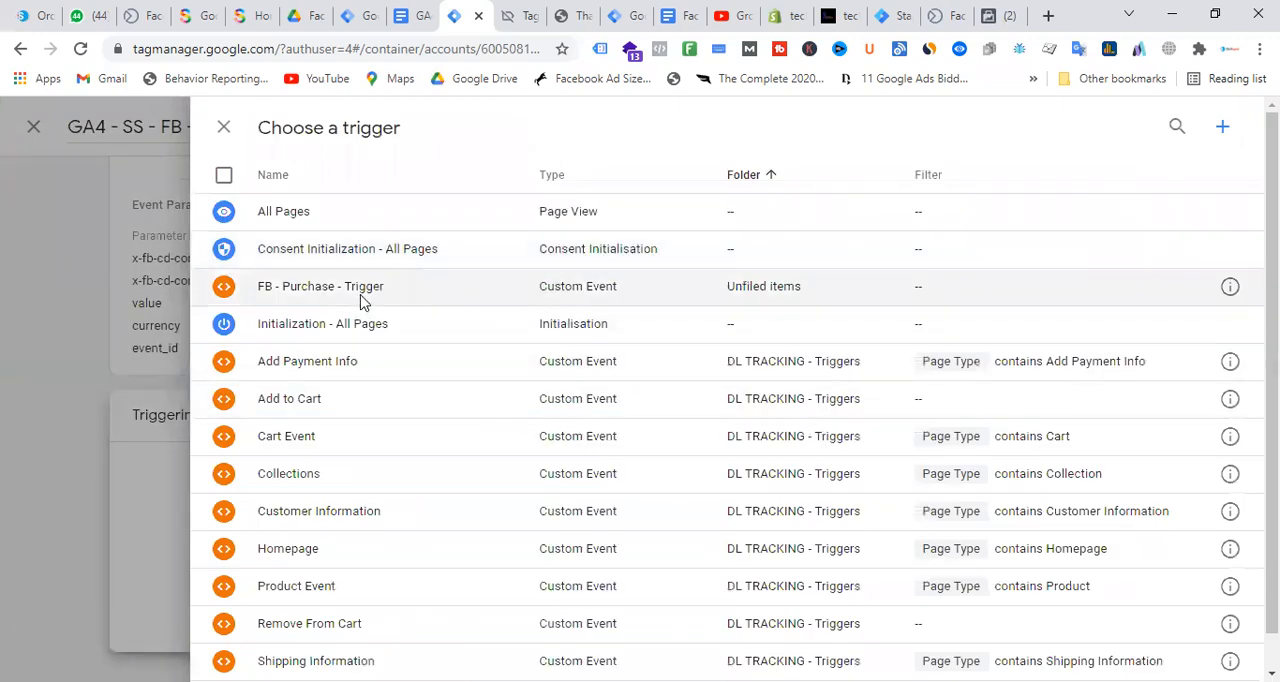
pyautogui.click(362, 299)
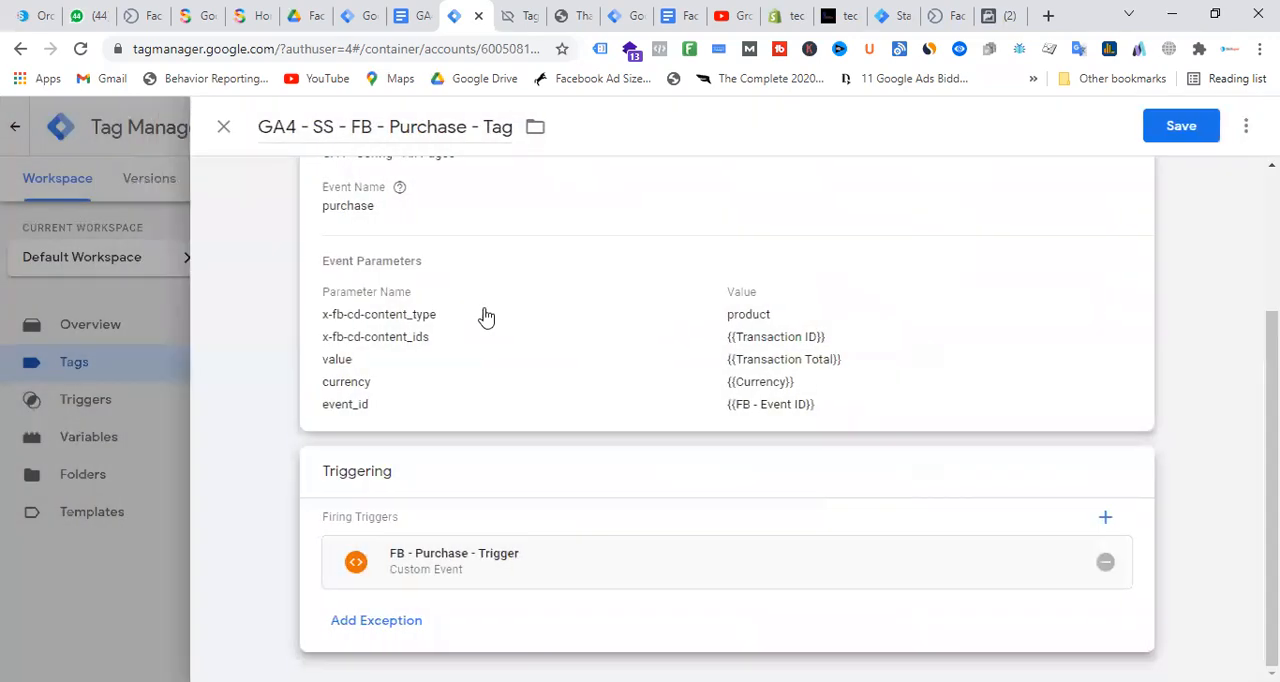
# Check the configuration of FB - Purchase - Trigger, close it, and save the GA4 purchase tag
pyautogui.click(590, 577)
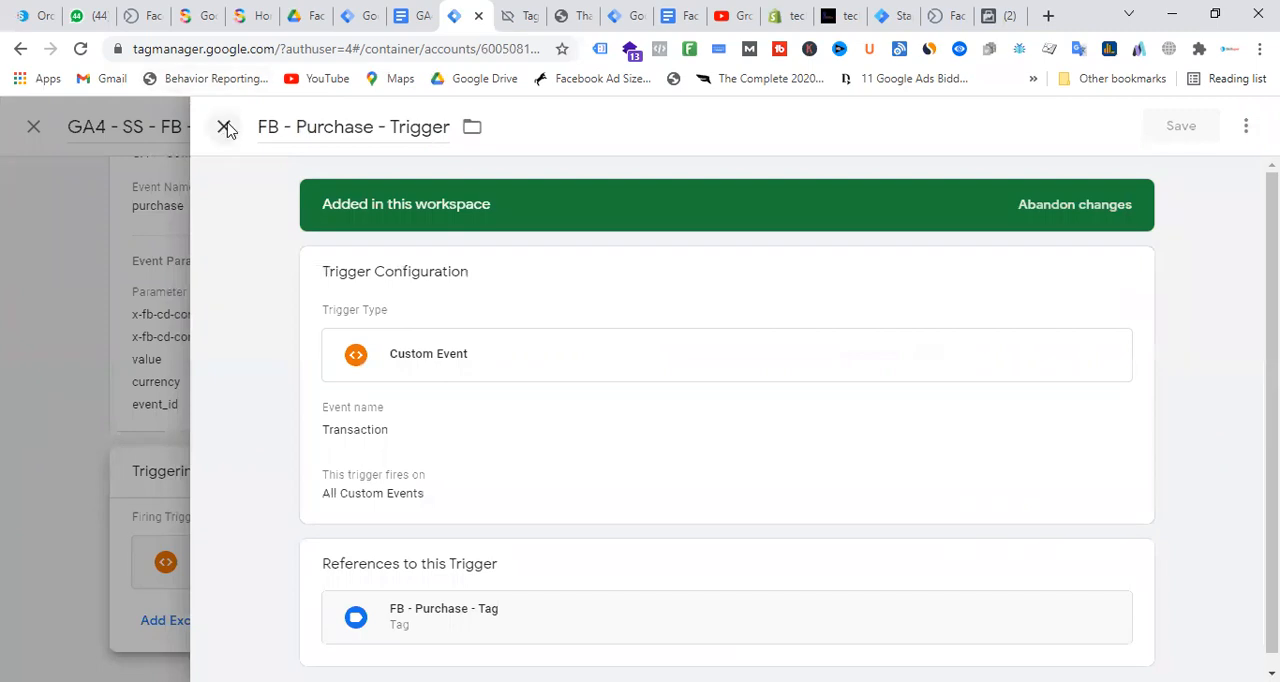
pyautogui.click(224, 127)
pyautogui.scroll(3, 829, 360)
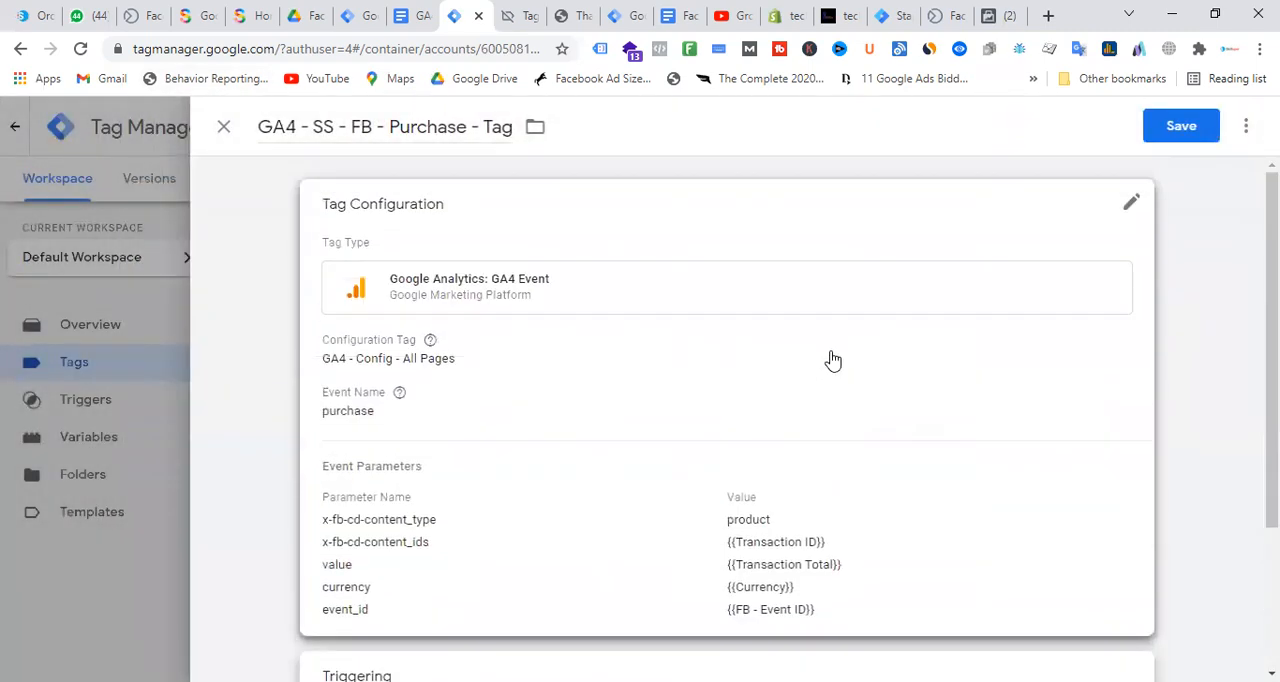
pyautogui.click(1185, 127)
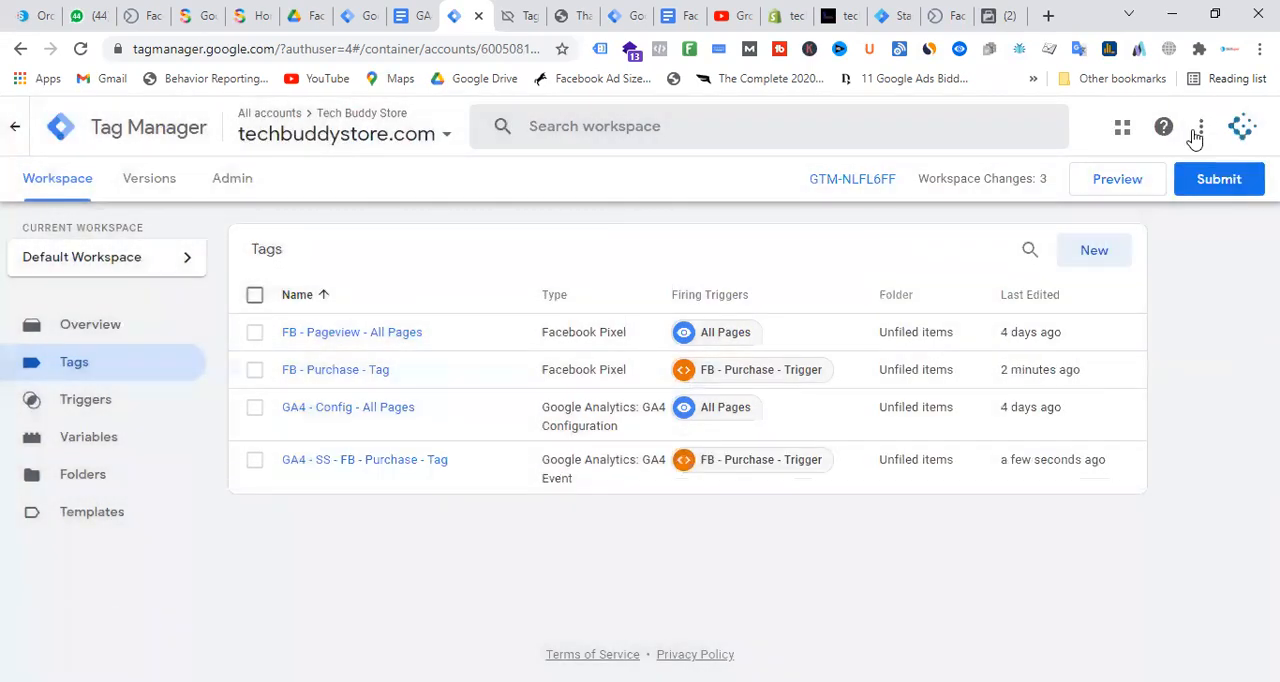
# Submit and publish the techbuddystore.com web container's workspace changes without a version name or description
pyautogui.click(1210, 186)
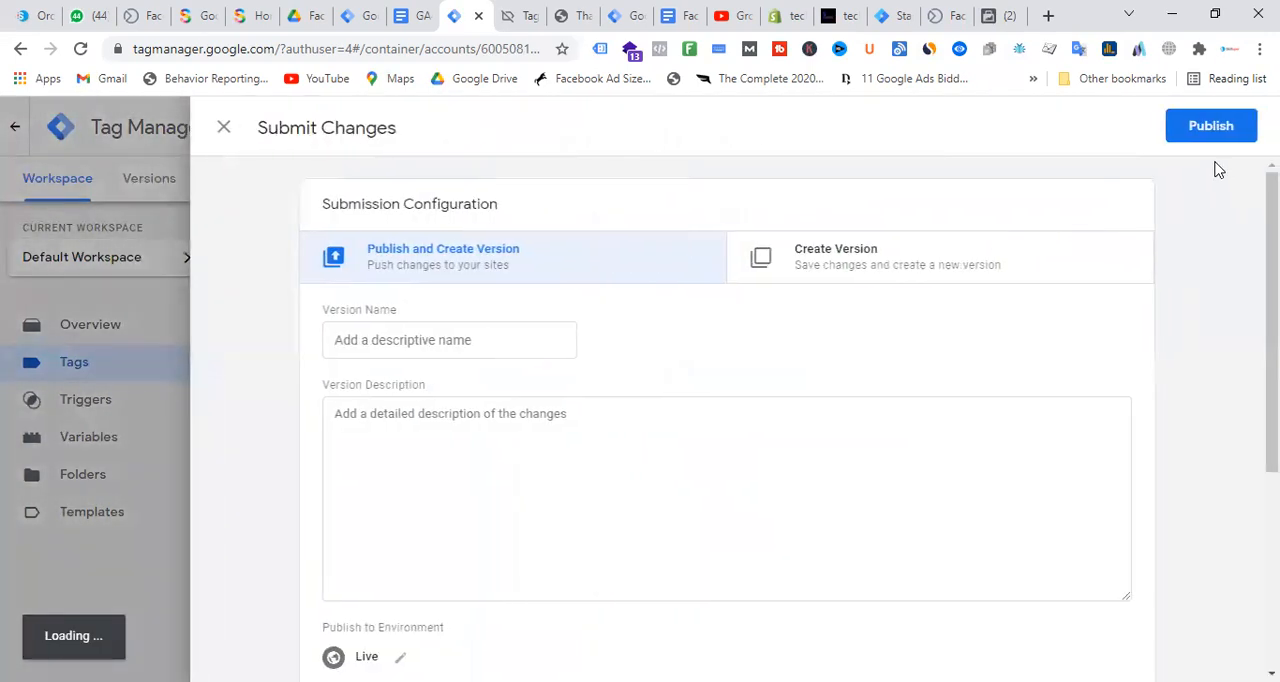
pyautogui.click(1208, 140)
pyautogui.click(887, 634)
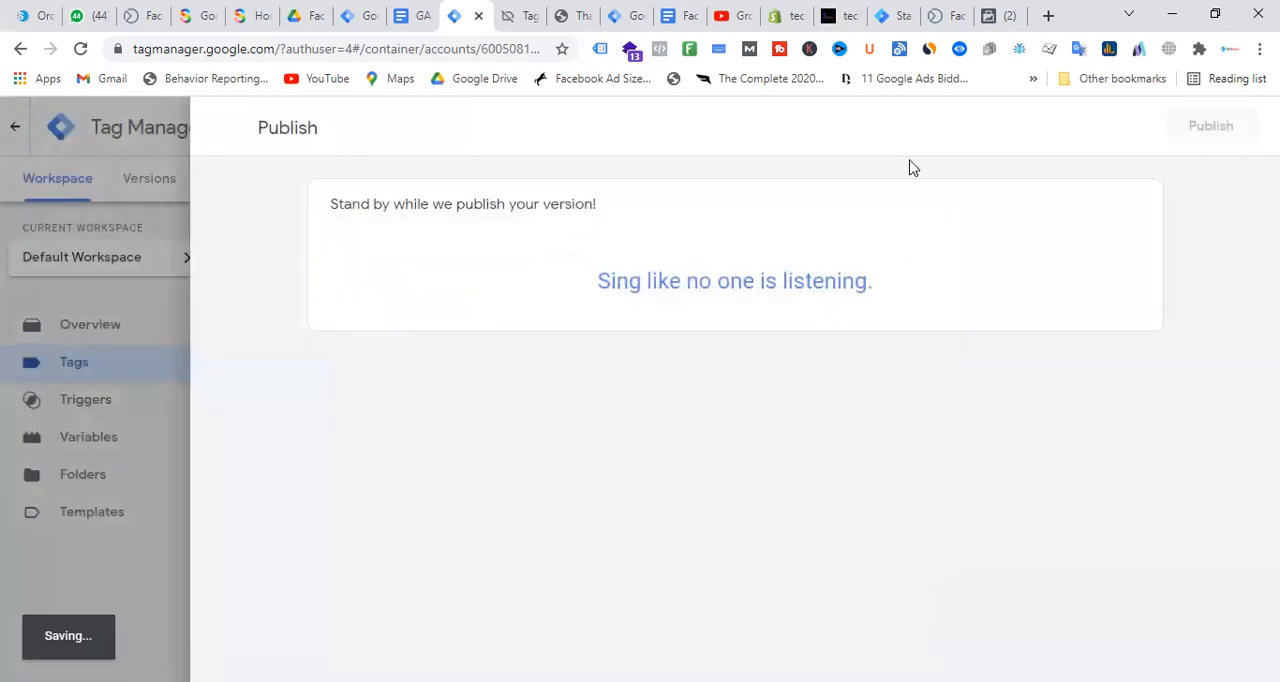
# Switch to Facebook Events Manager and copy the server test event code from the Techbuddy - Pixel's Test Events
pyautogui.click(1007, 18)
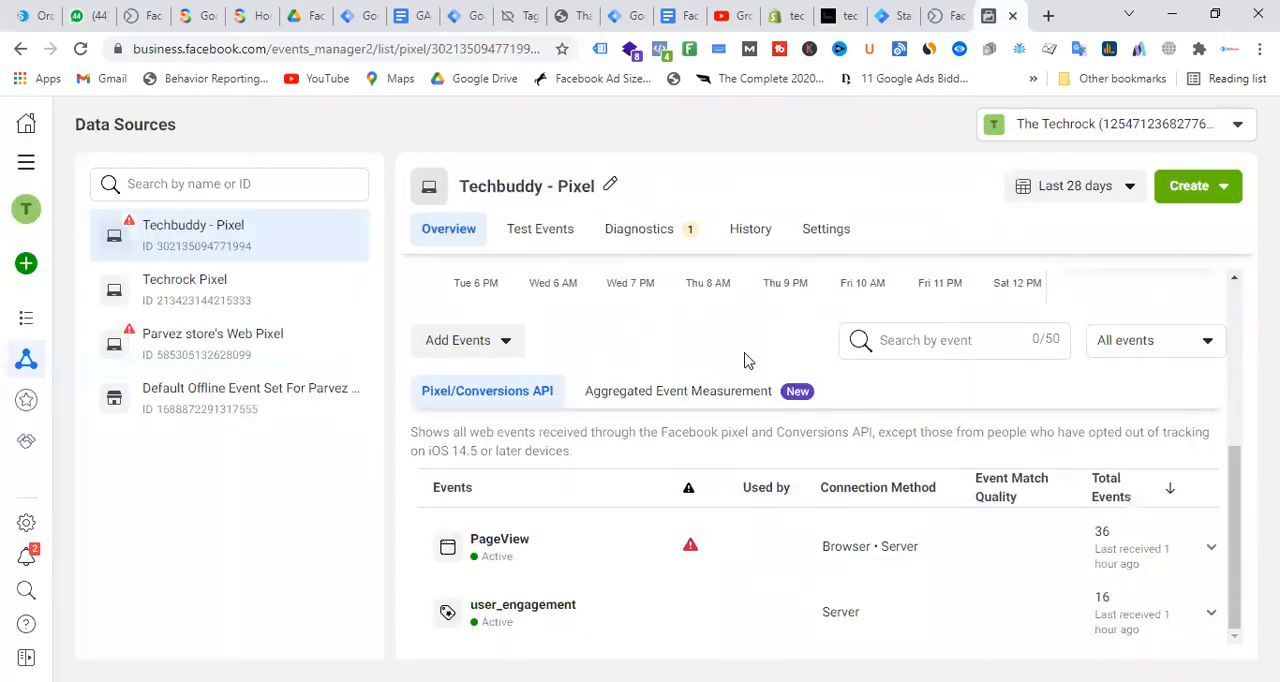
pyautogui.scroll(2, 580, 277)
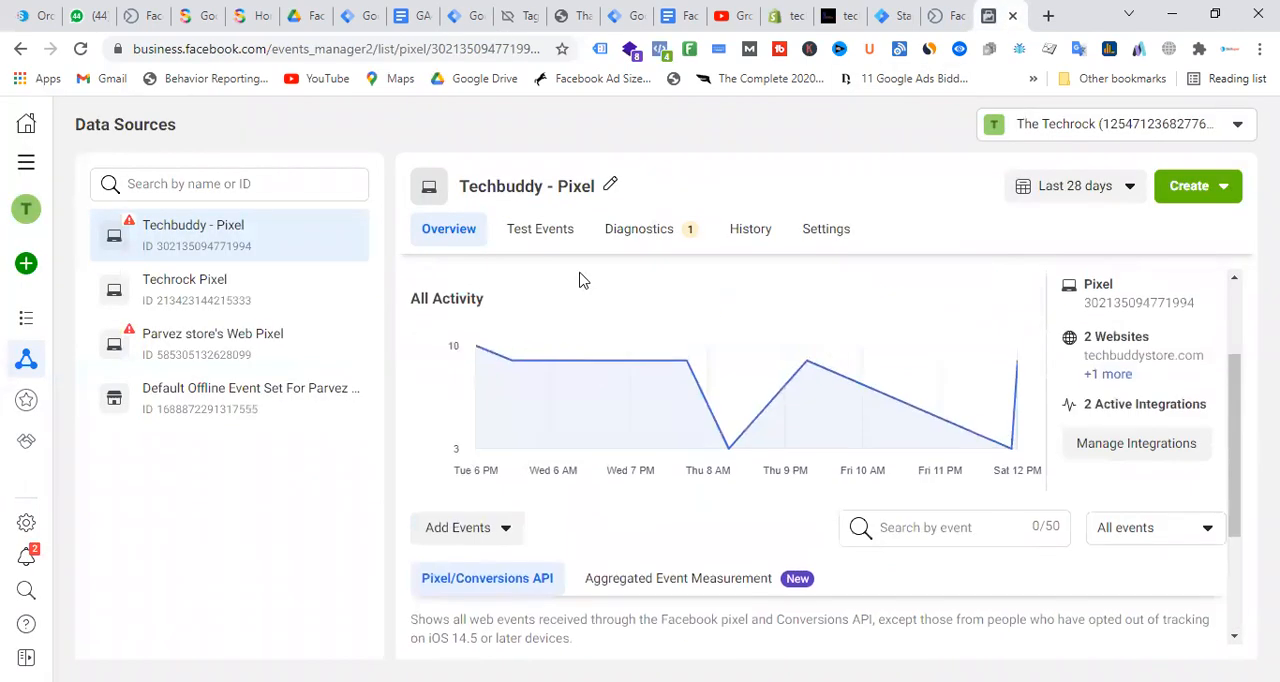
pyautogui.click(558, 238)
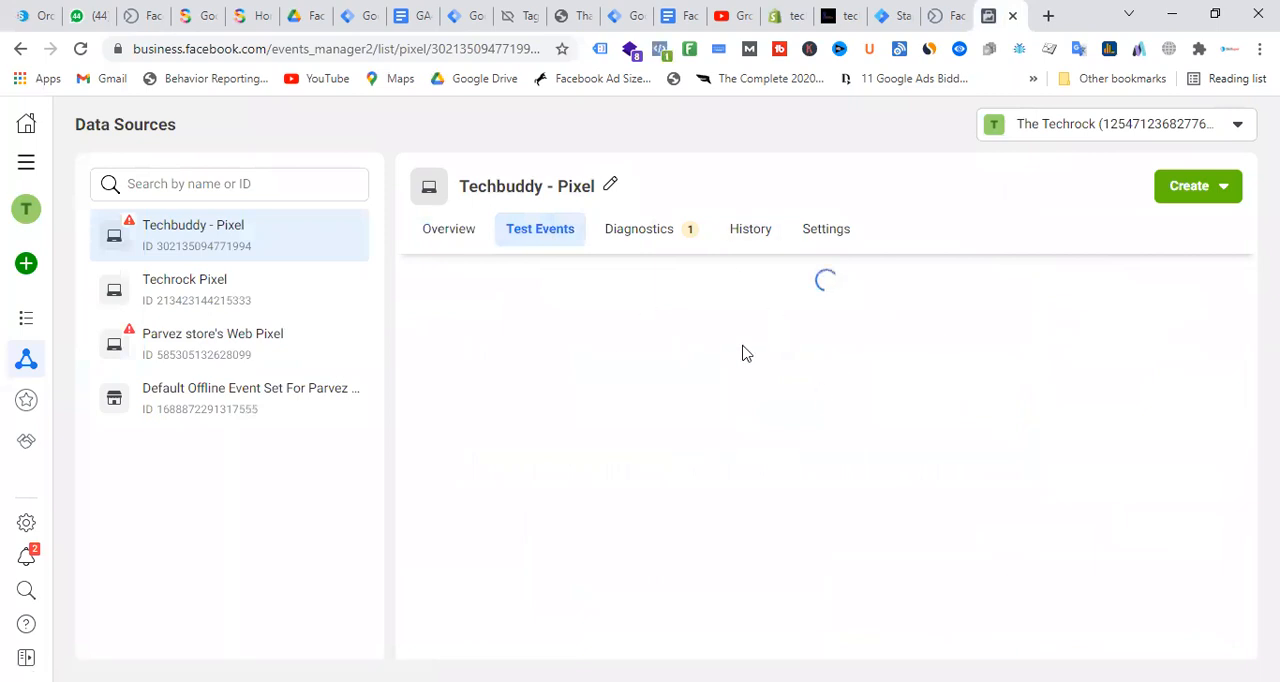
pyautogui.scroll(-3, 814, 345)
pyautogui.click(897, 473)
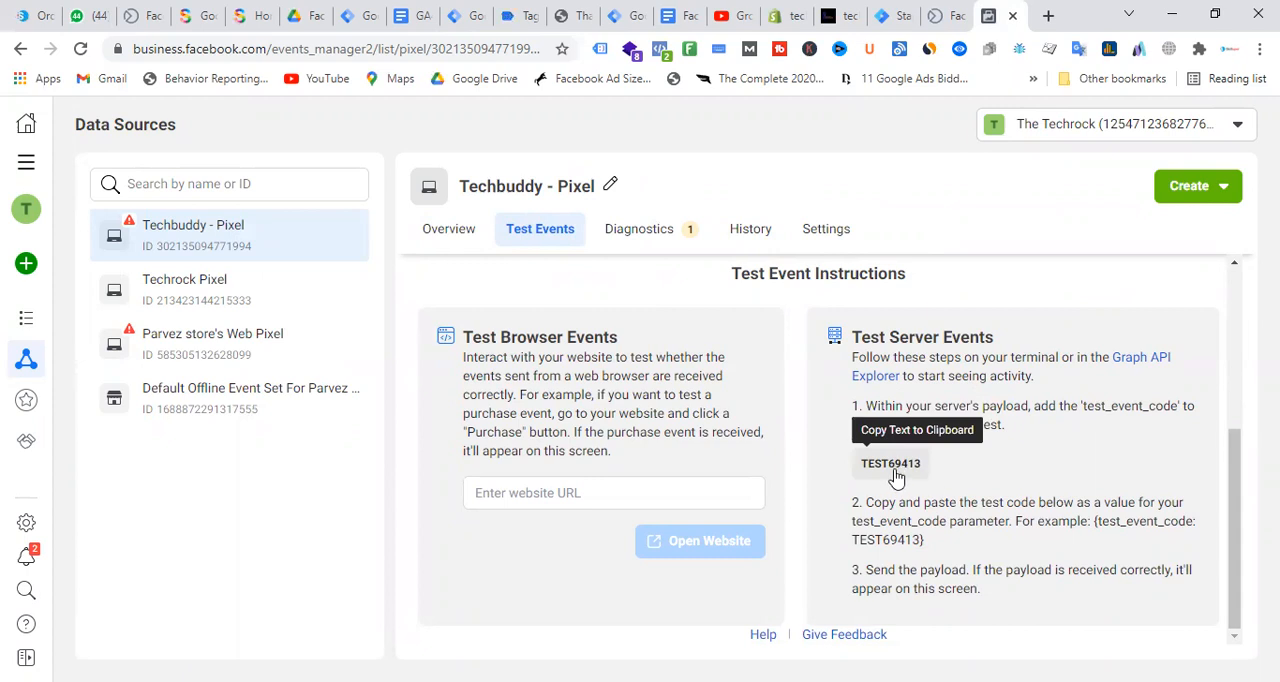
pyautogui.click(896, 472)
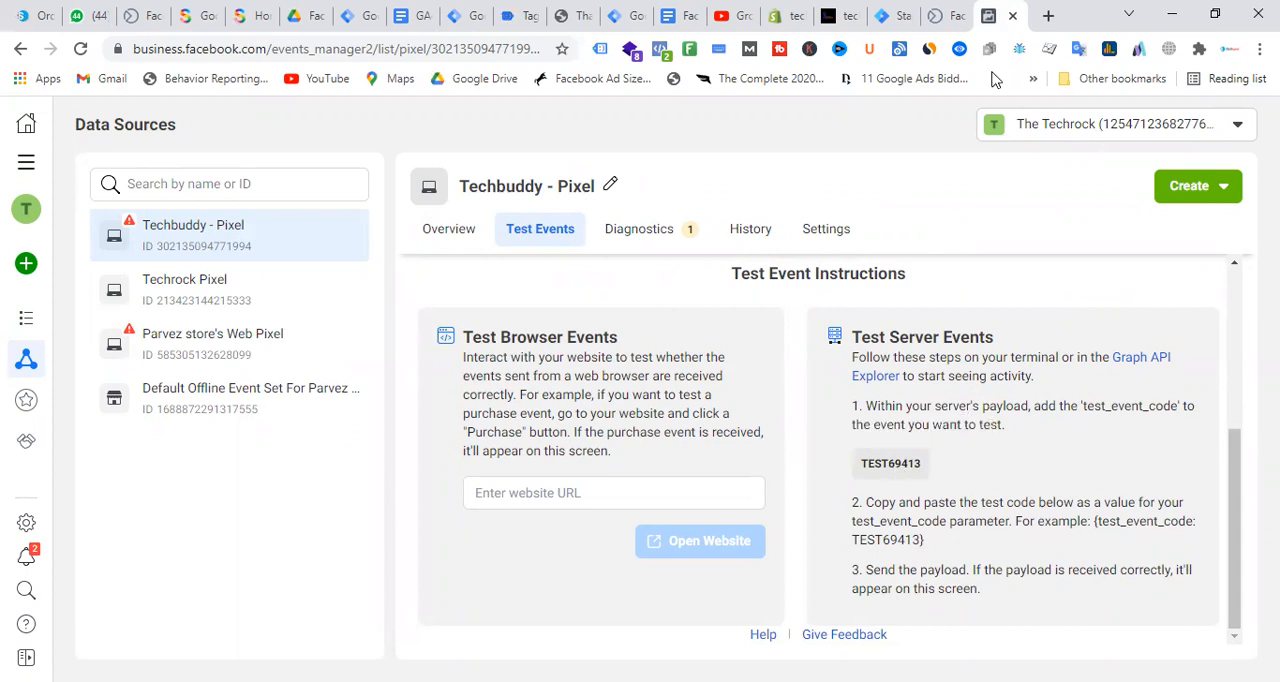
# In the Tech buddy - Server container, set the Facebook Conversions API Tag's test event code to TEST69413 and save the tag
pyautogui.click(622, 15)
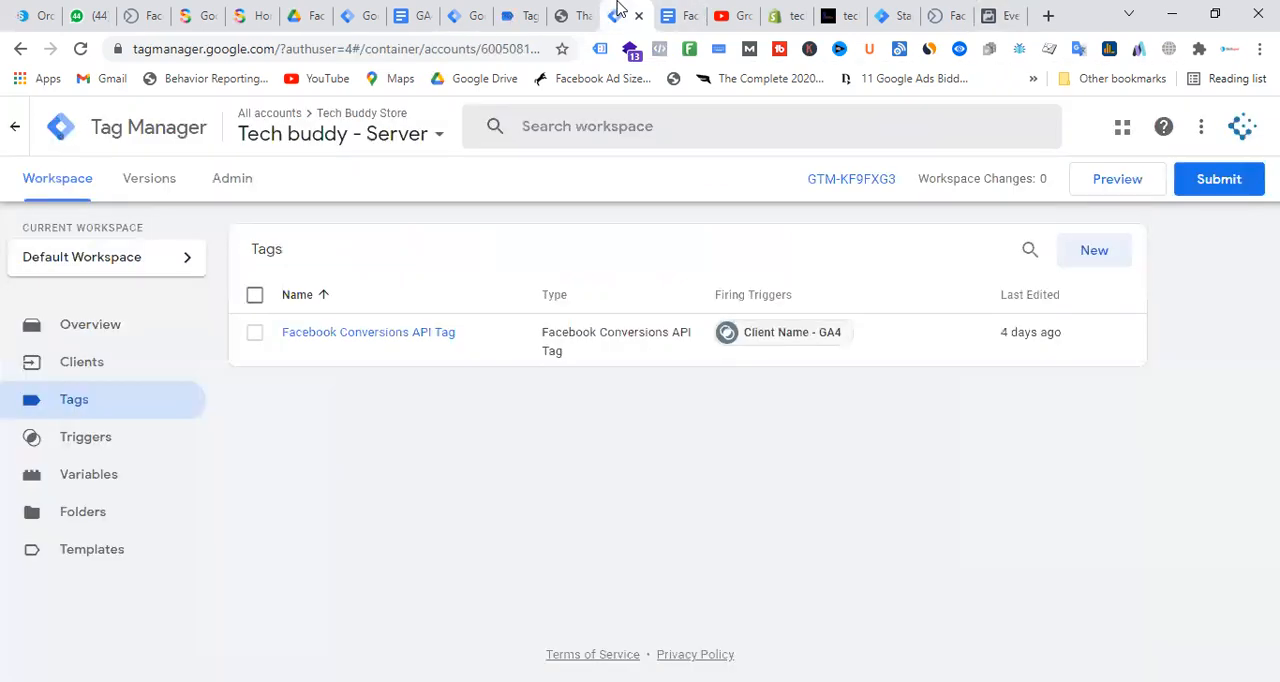
pyautogui.click(408, 338)
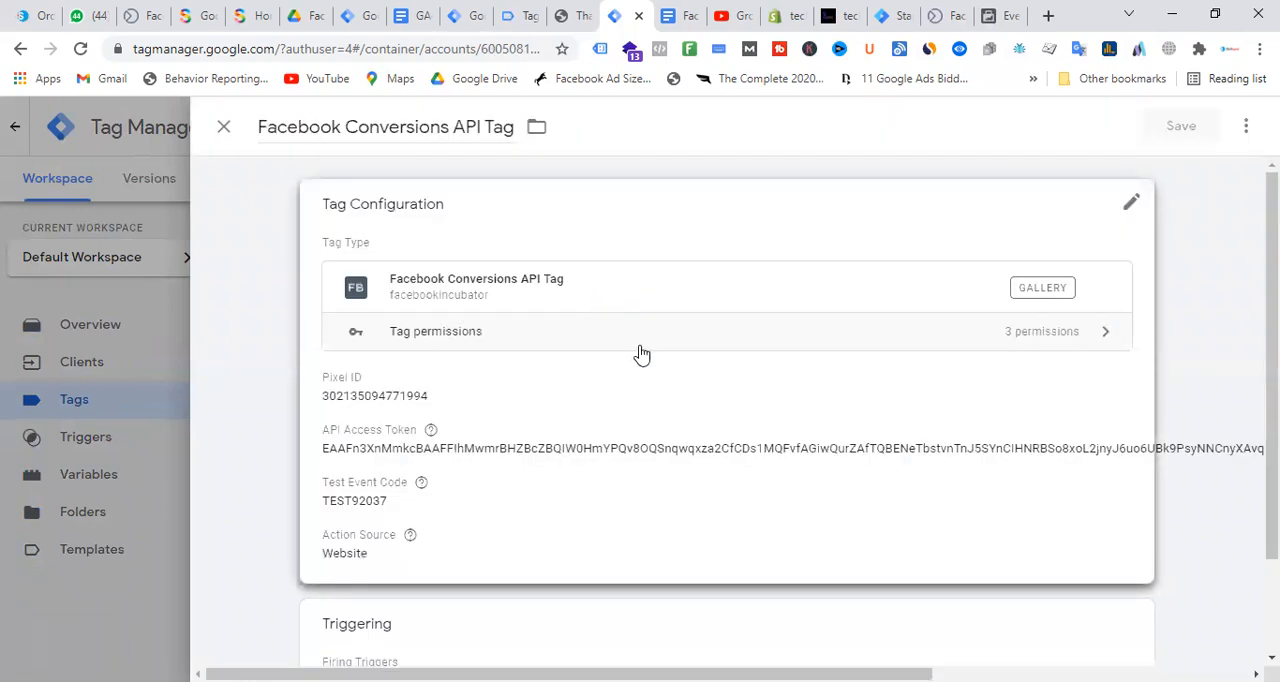
pyautogui.scroll(-2, 640, 354)
pyautogui.click(436, 464)
pyautogui.doubleClick(436, 464)
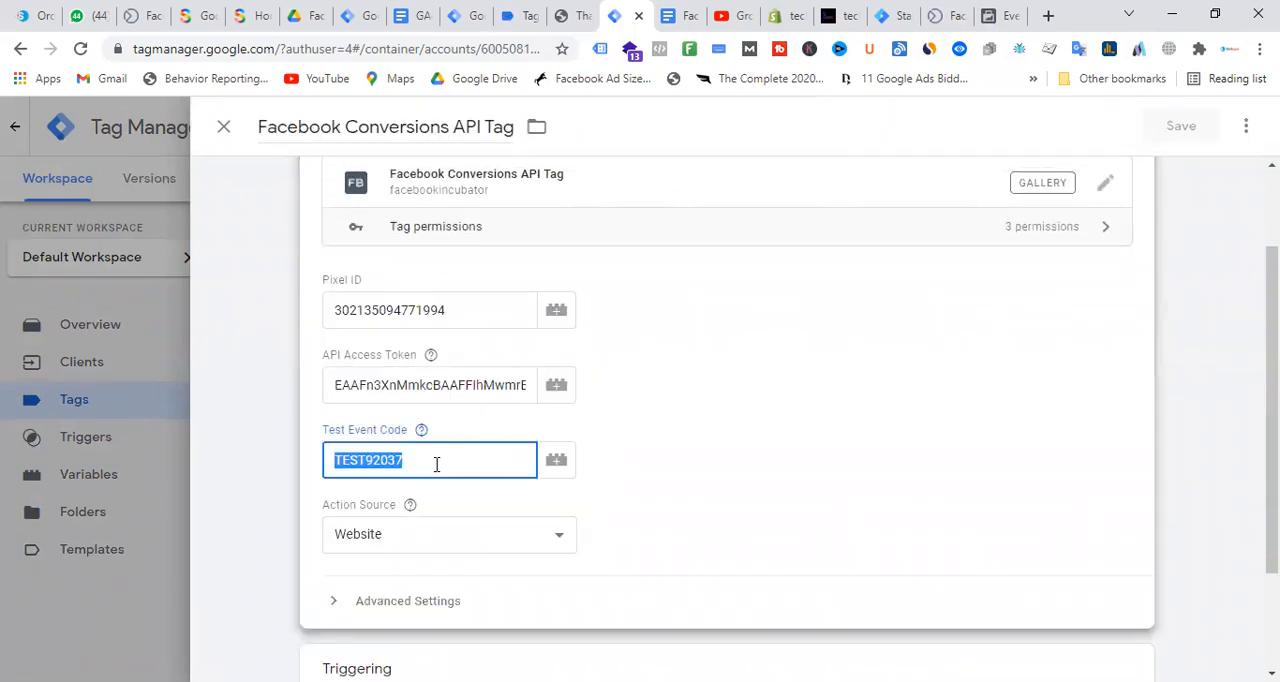
pyautogui.hotkey('ctrl', 'v')
pyautogui.click(1181, 130)
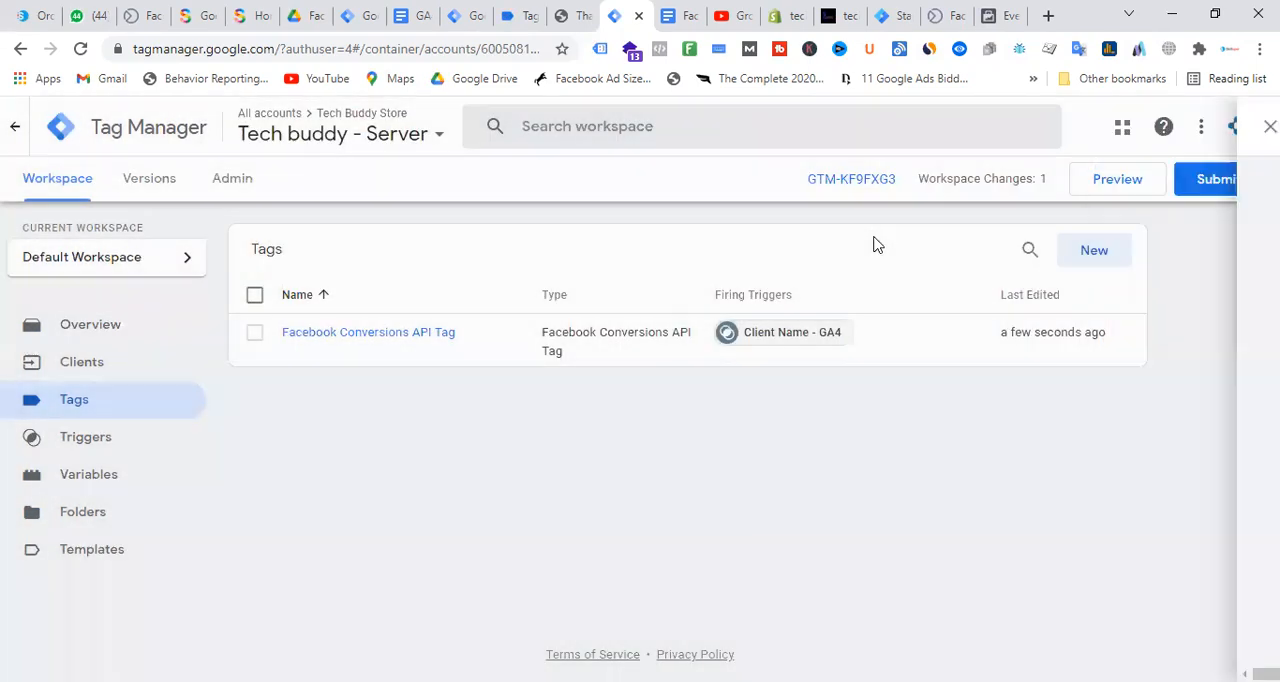
# Submit and publish the Tech buddy - Server container's changes without a version name or description
pyautogui.click(1234, 191)
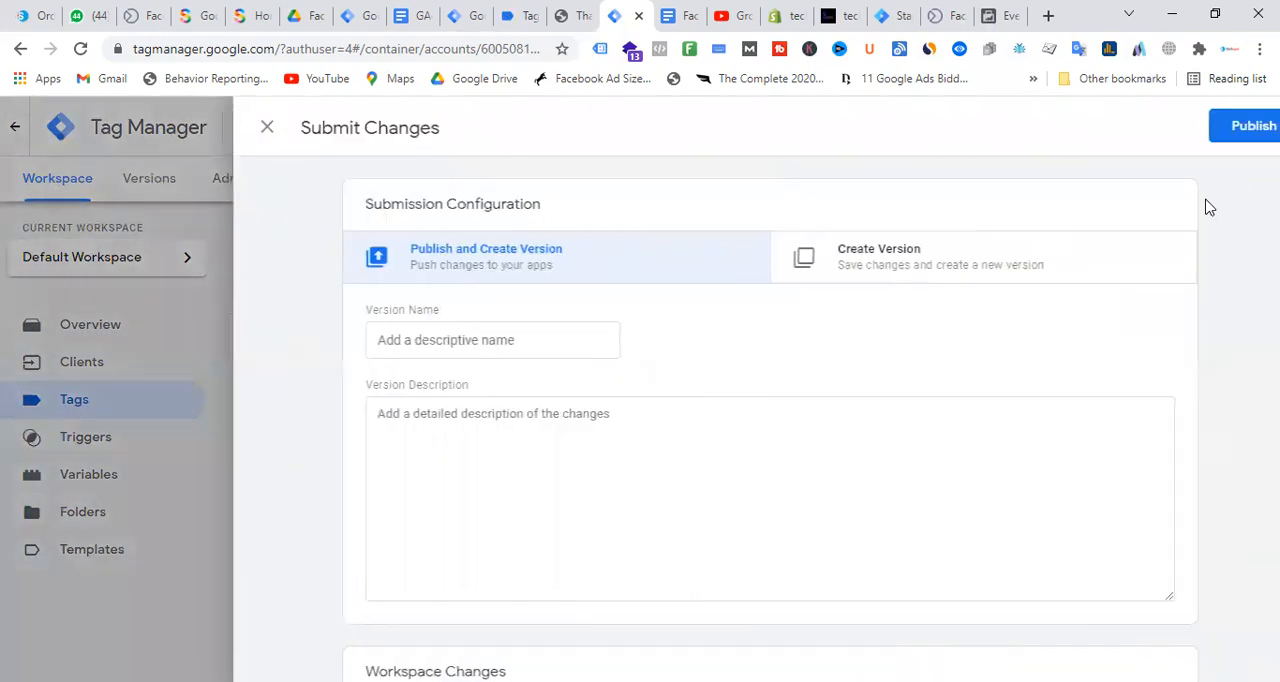
pyautogui.click(1229, 131)
pyautogui.click(887, 633)
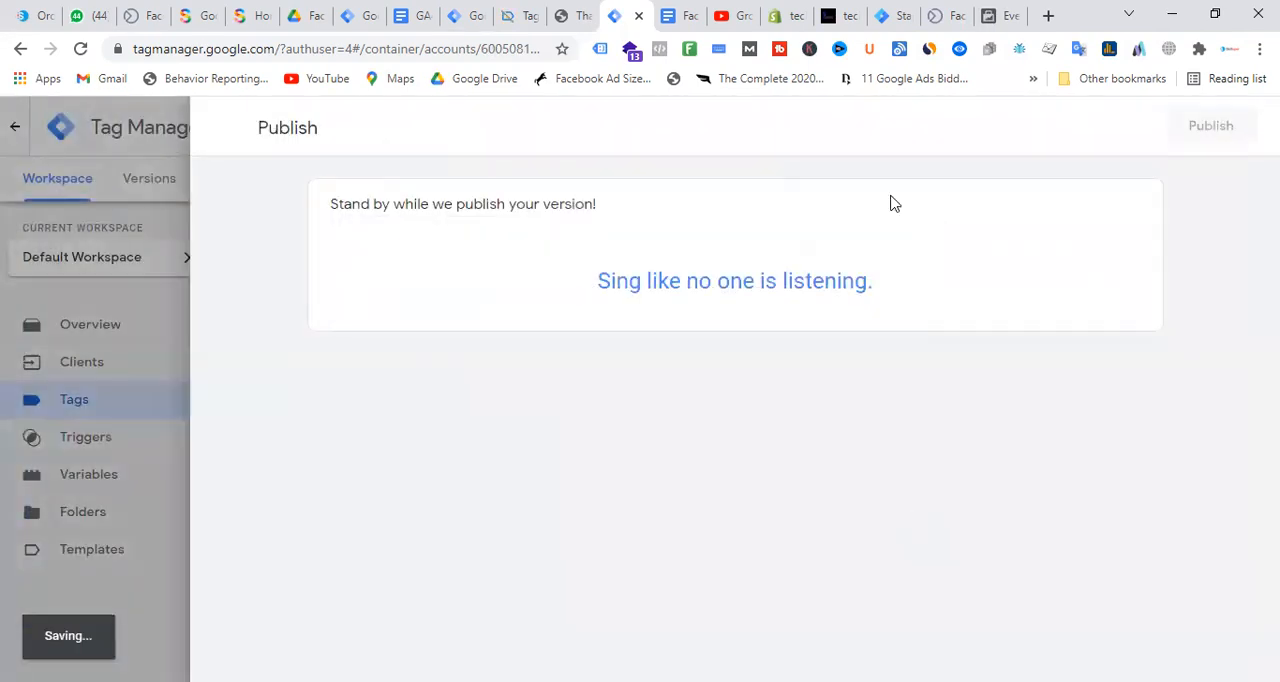
pyautogui.click(993, 10)
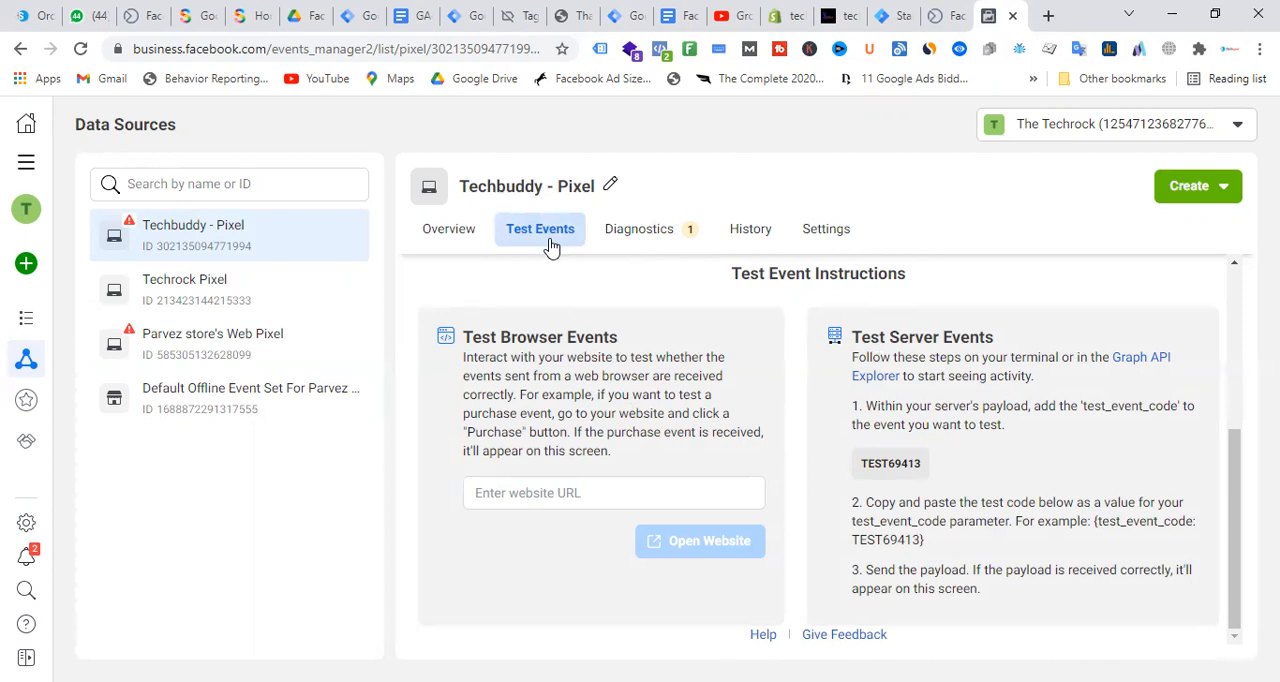
pyautogui.click(957, 10)
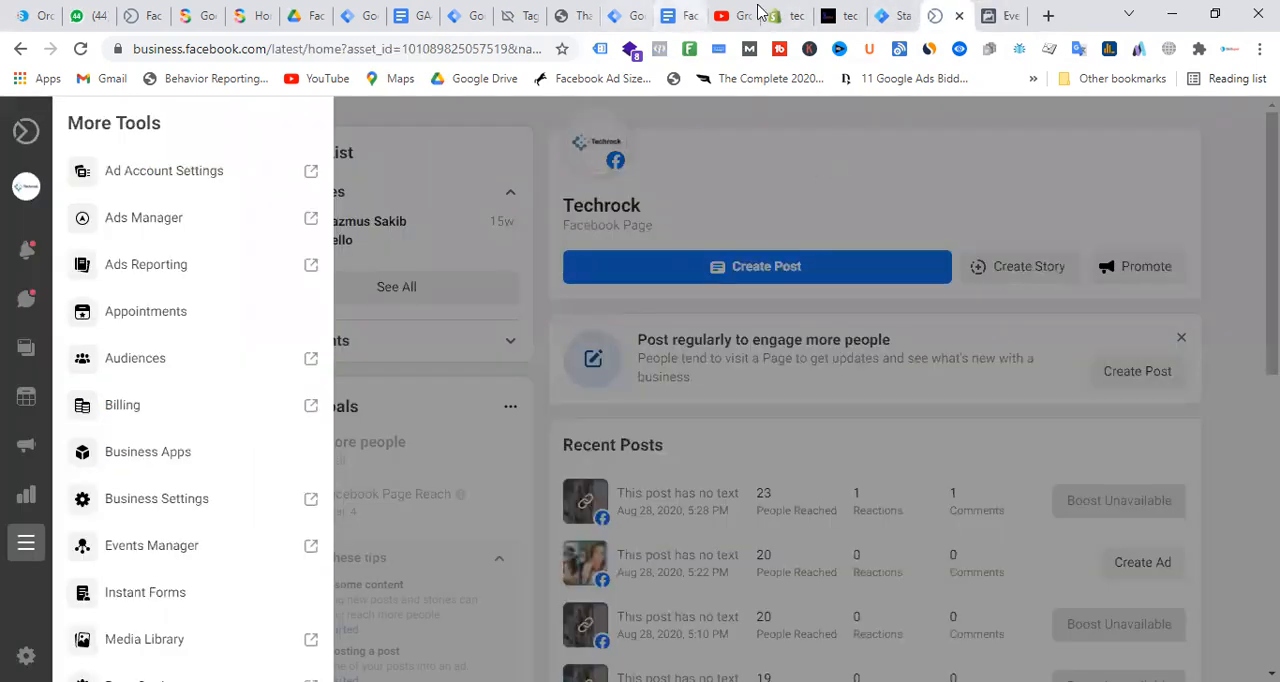
pyautogui.click(893, 15)
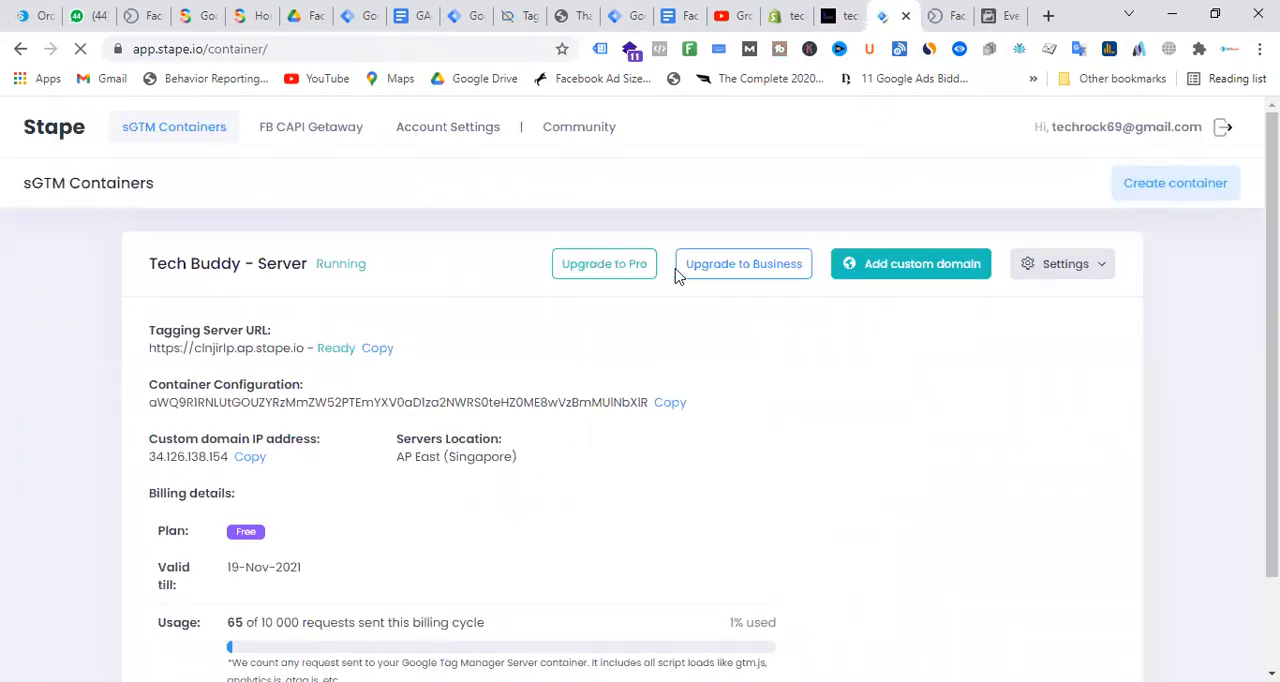
pyautogui.click(790, 15)
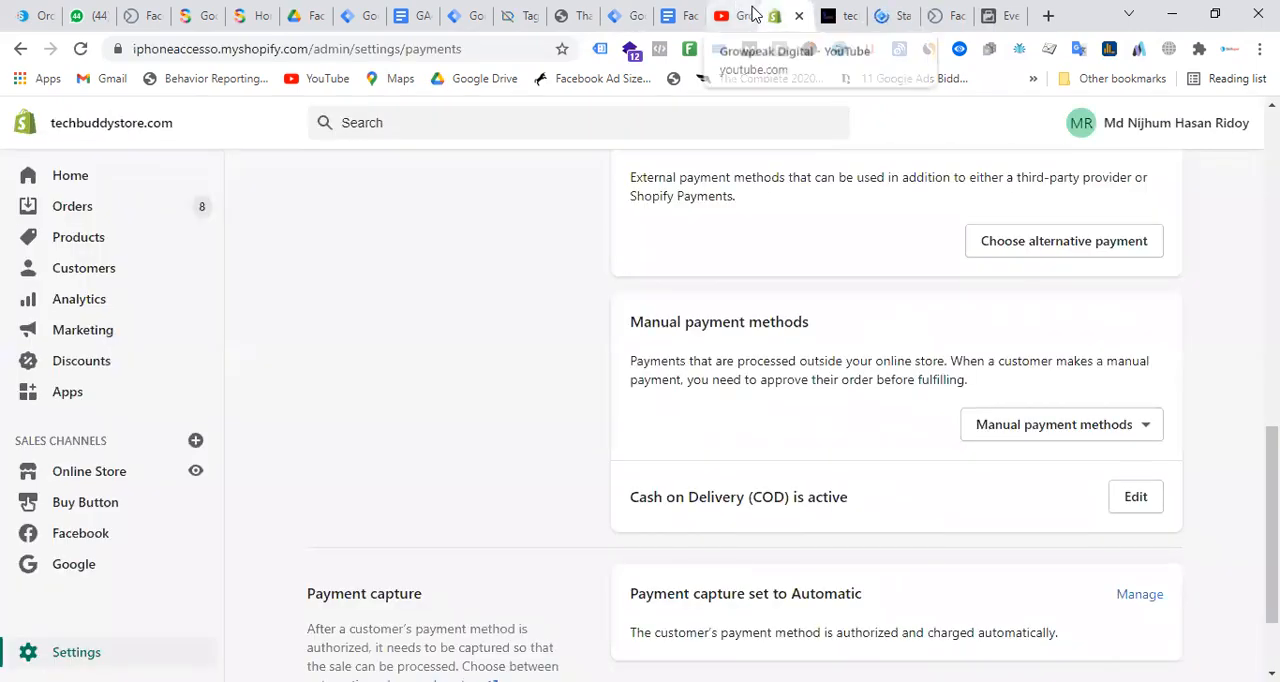
pyautogui.click(636, 14)
# Return to the techbuddystore.com container's workspace and start its preview, connecting Tag Assistant to the store
pyautogui.click(354, 15)
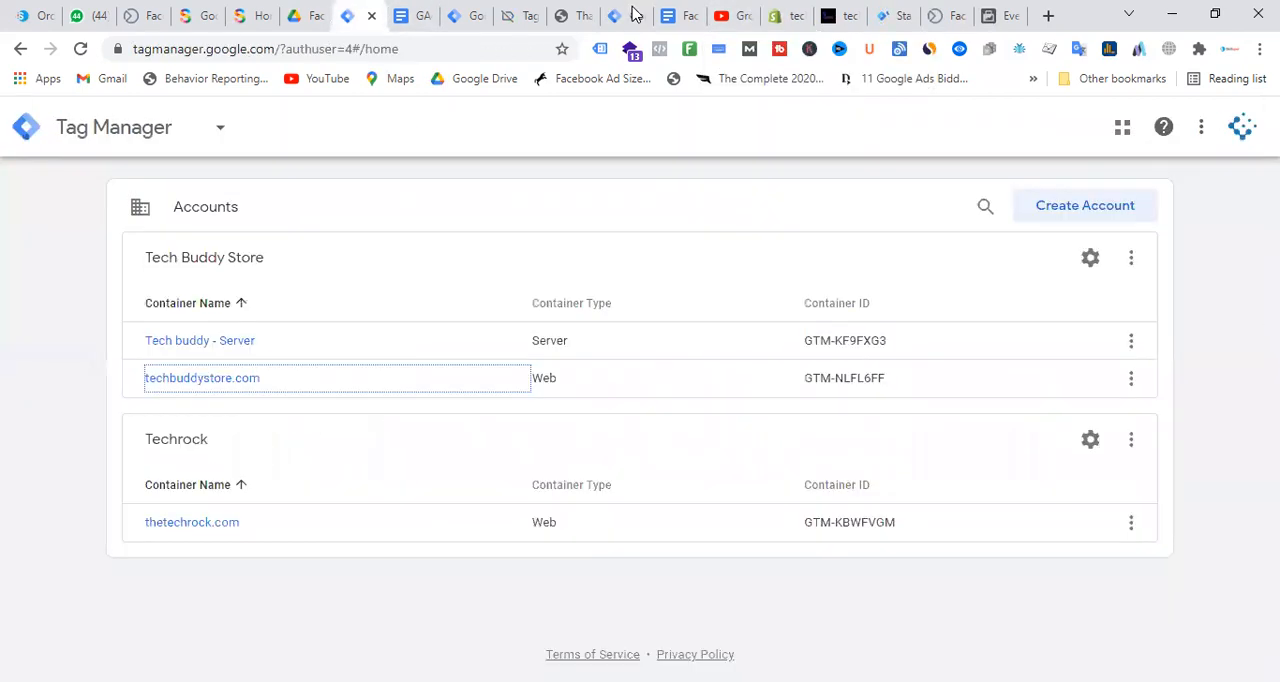
pyautogui.hotkey('ctrl', 'Tab')
pyautogui.hotkey('ctrl', 'Tab')
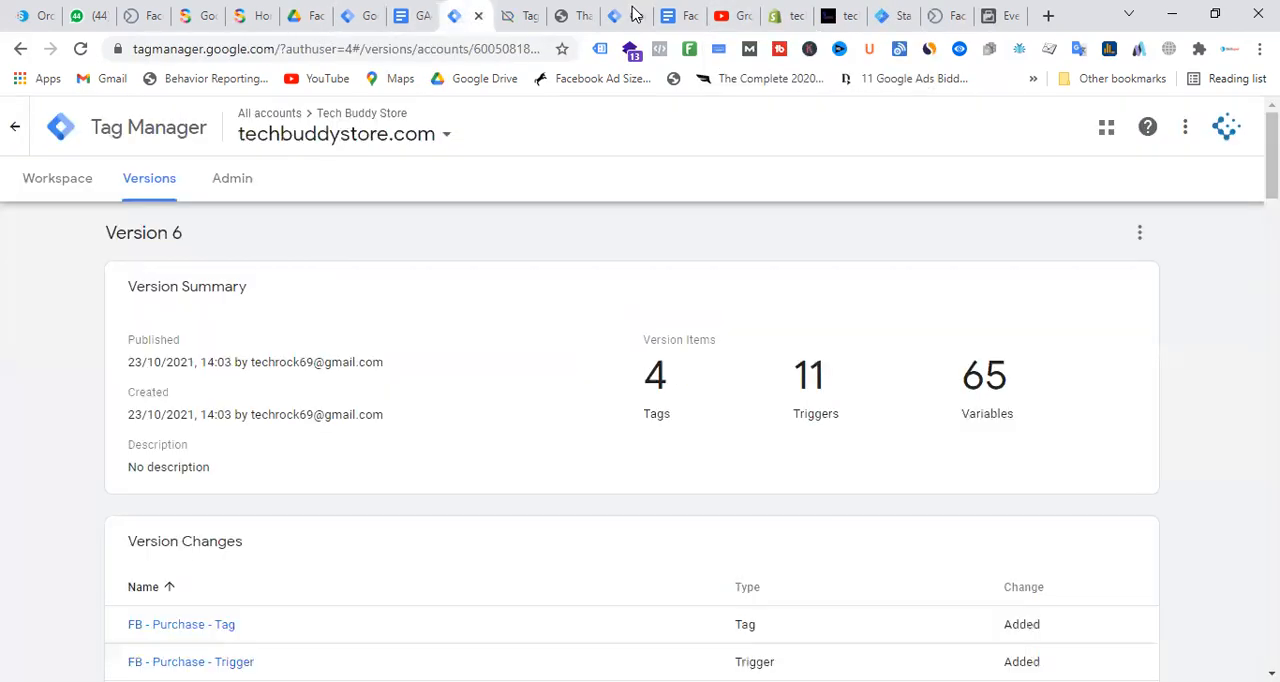
pyautogui.click(52, 182)
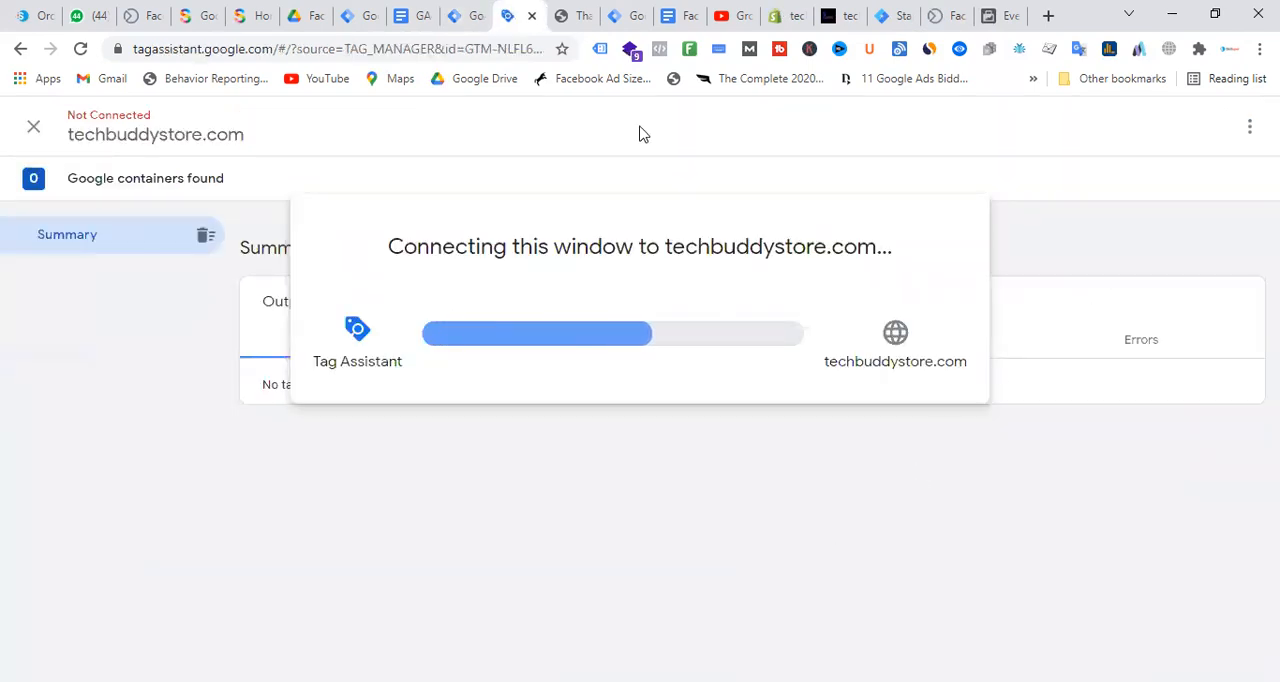
# Open the Tech buddy - Server container's workspace and start its preview mode
pyautogui.click(637, 12)
pyautogui.click(585, 12)
pyautogui.click(620, 14)
pyautogui.click(59, 191)
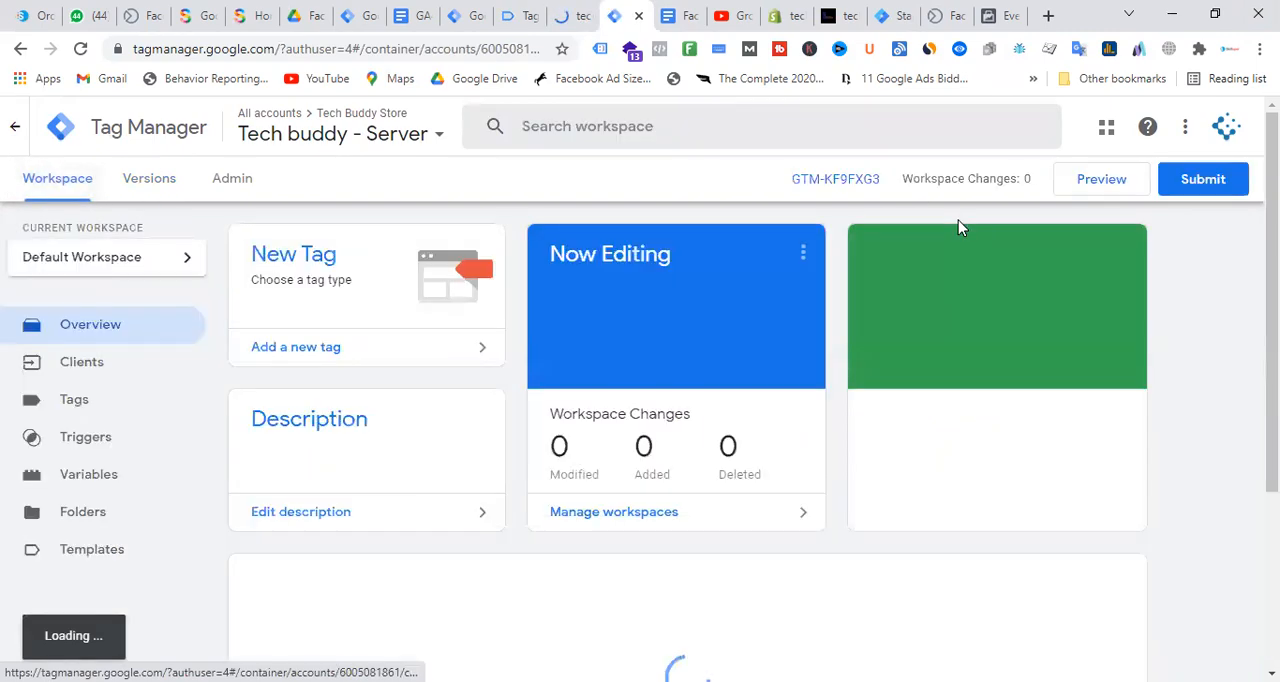
pyautogui.click(1110, 188)
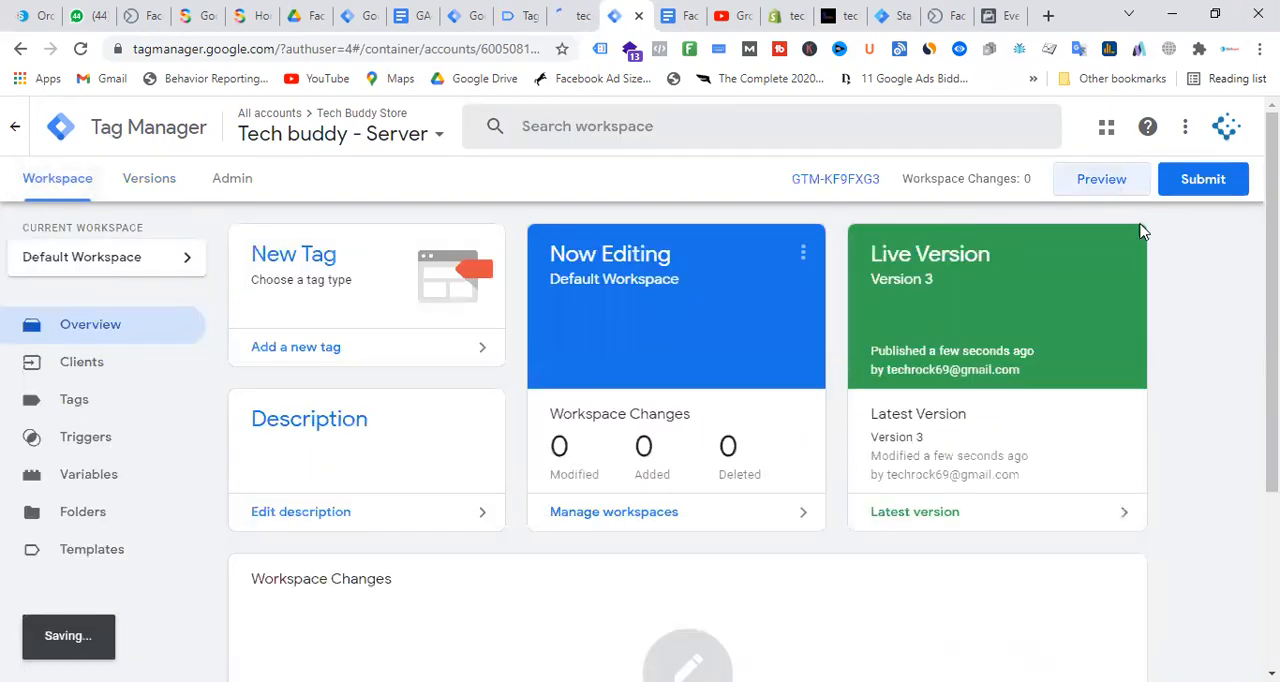
# Return to the techbuddystore.com Tag Assistant session and continue into its debug summary once it is connected
pyautogui.click(500, 12)
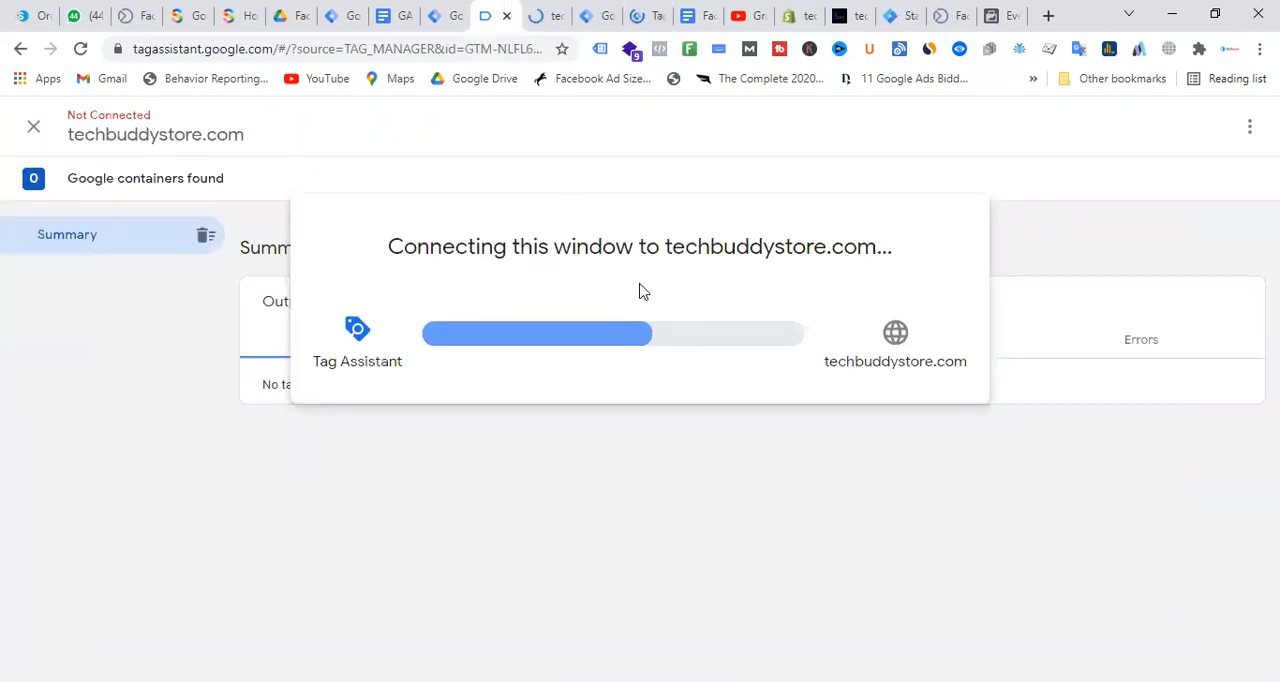
pyautogui.click(449, 12)
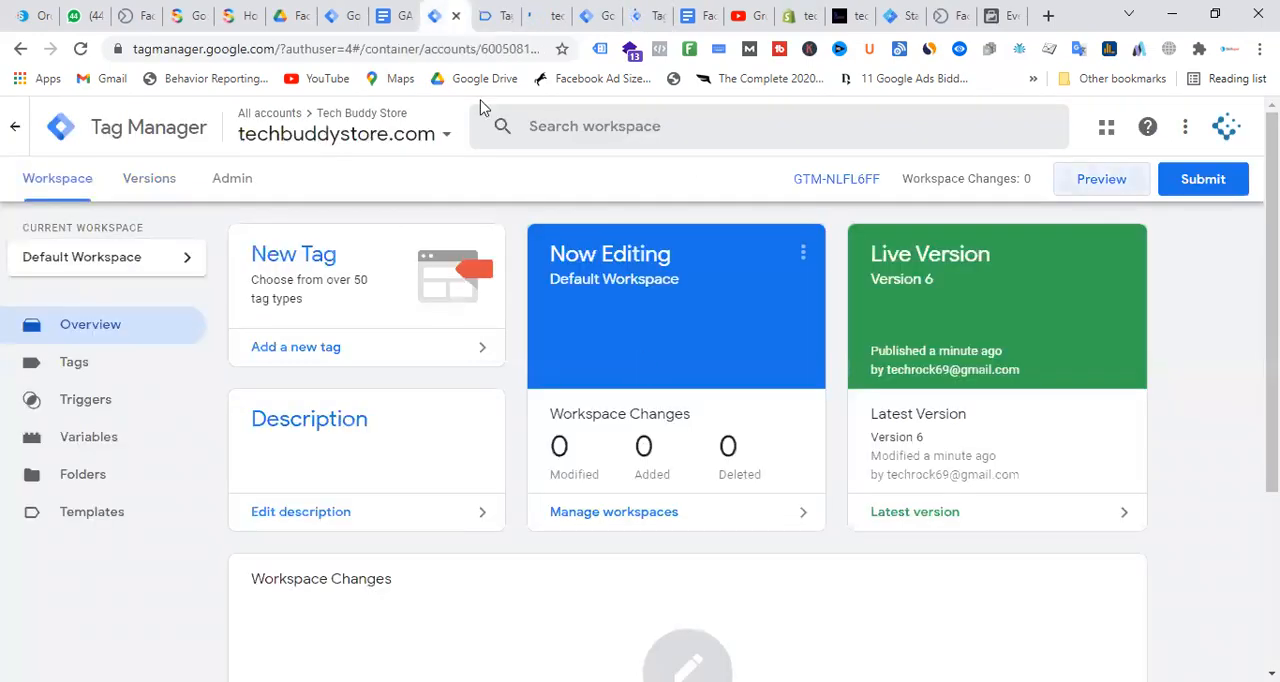
pyautogui.click(489, 12)
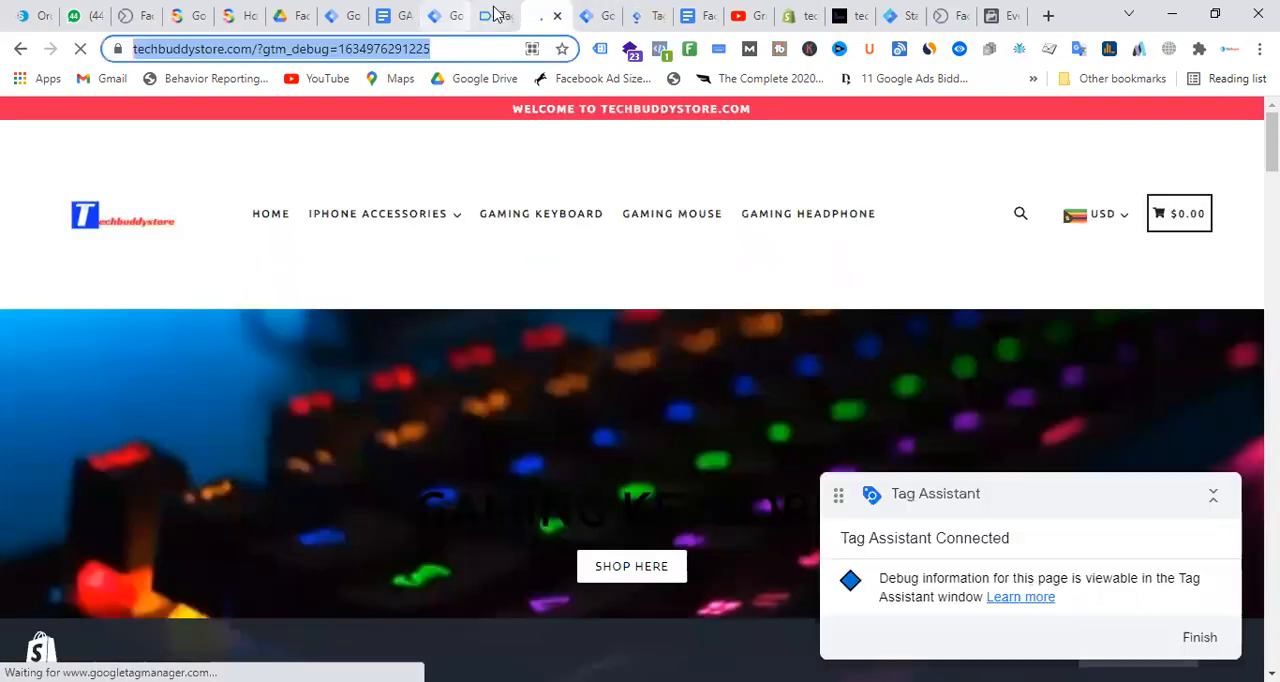
pyautogui.click(493, 14)
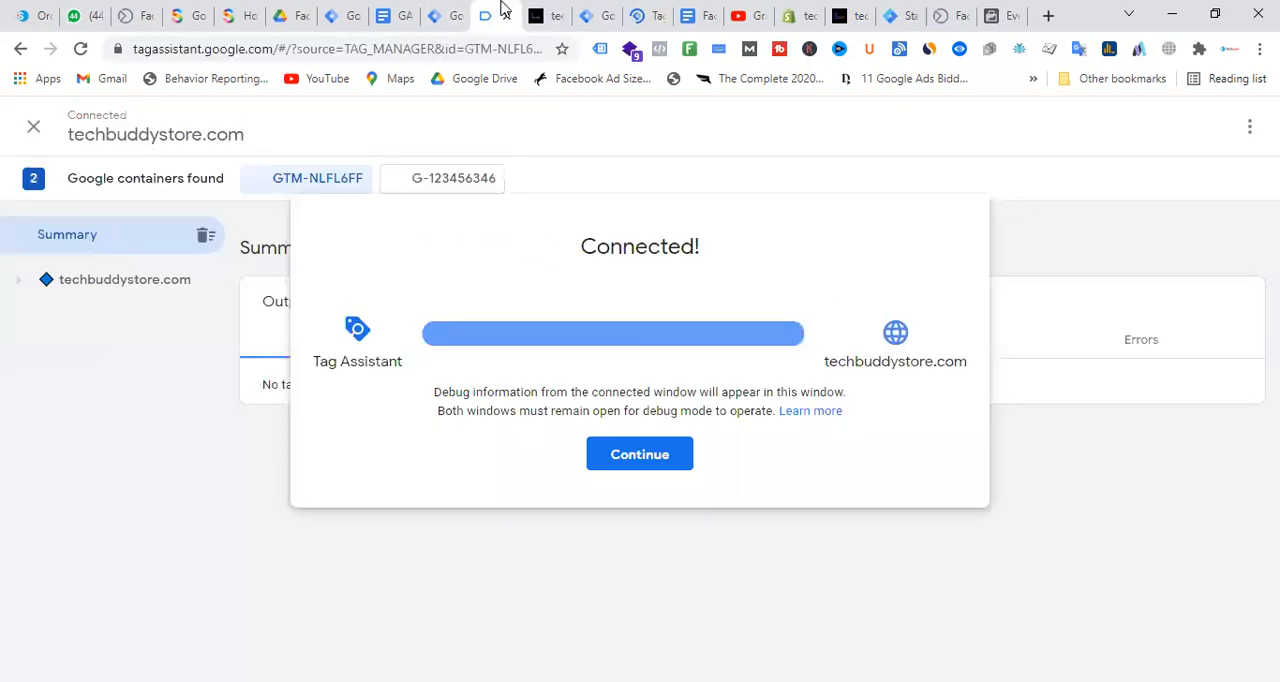
pyautogui.click(630, 452)
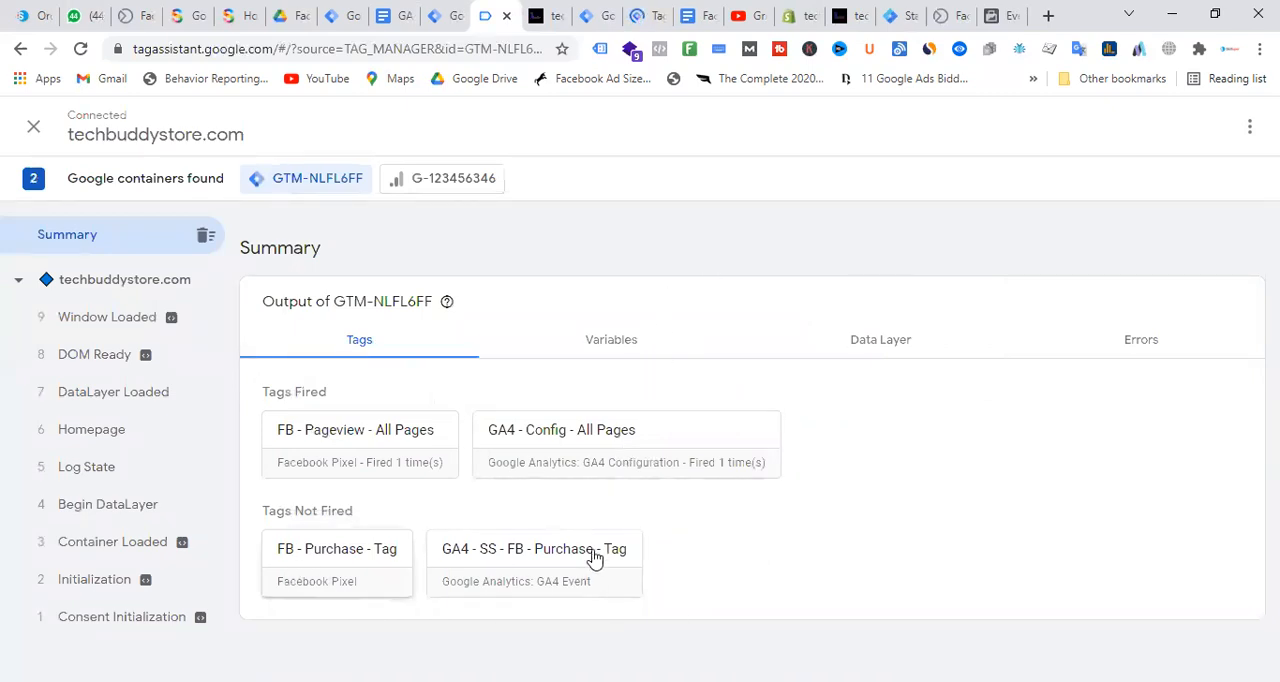
# In the connected store, buy one iPhone max Transparent Silicone Phone Case Cover (For iPhone 12Pro, Blue) and proceed to checkout
pyautogui.click(568, 8)
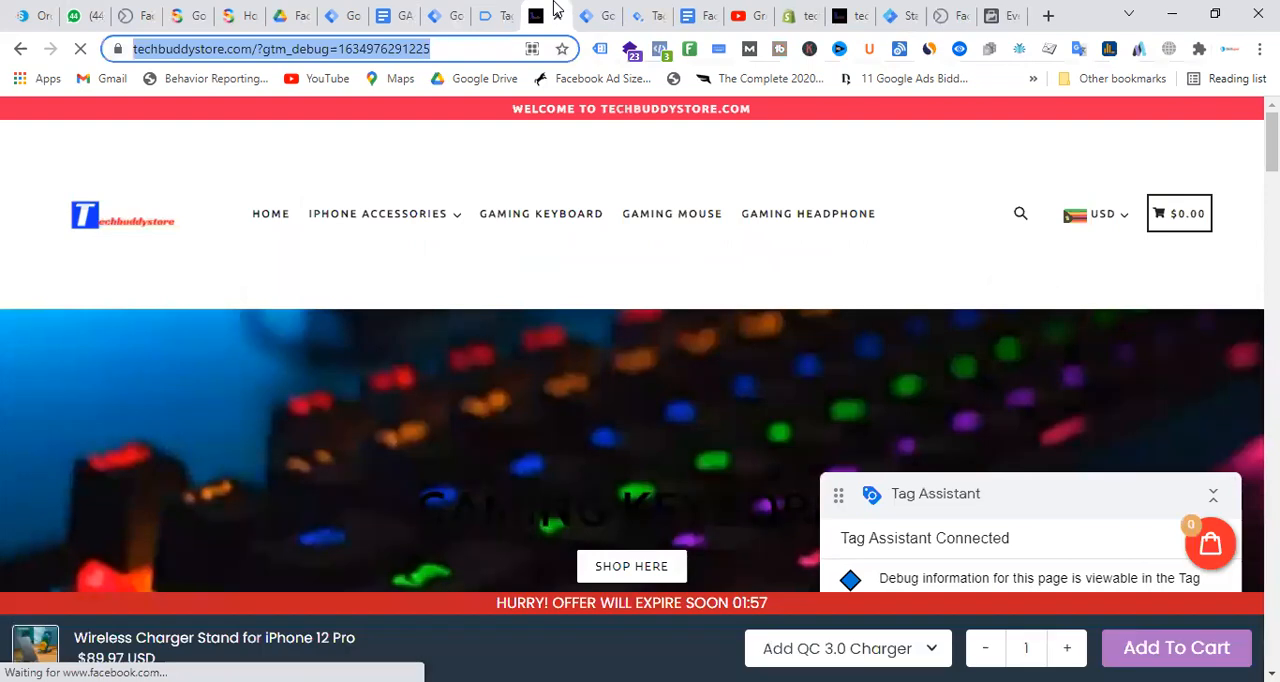
pyautogui.scroll(-10, 670, 371)
pyautogui.scroll(4, 670, 371)
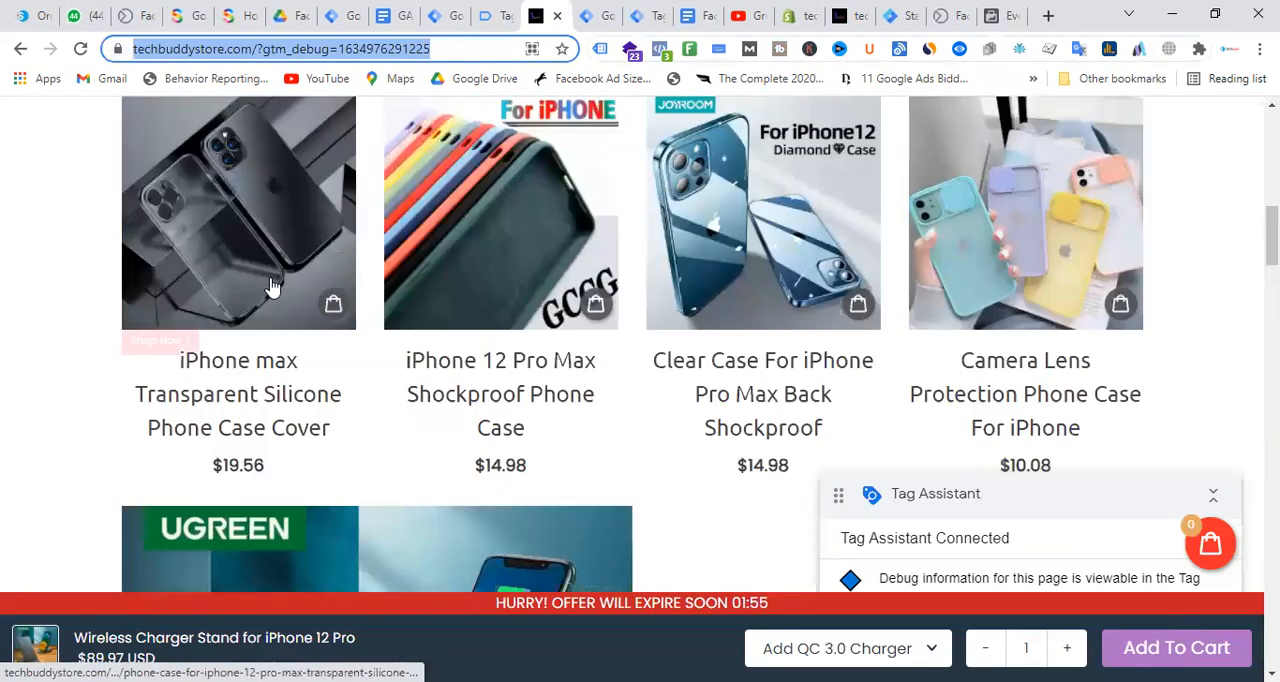
pyautogui.click(267, 365)
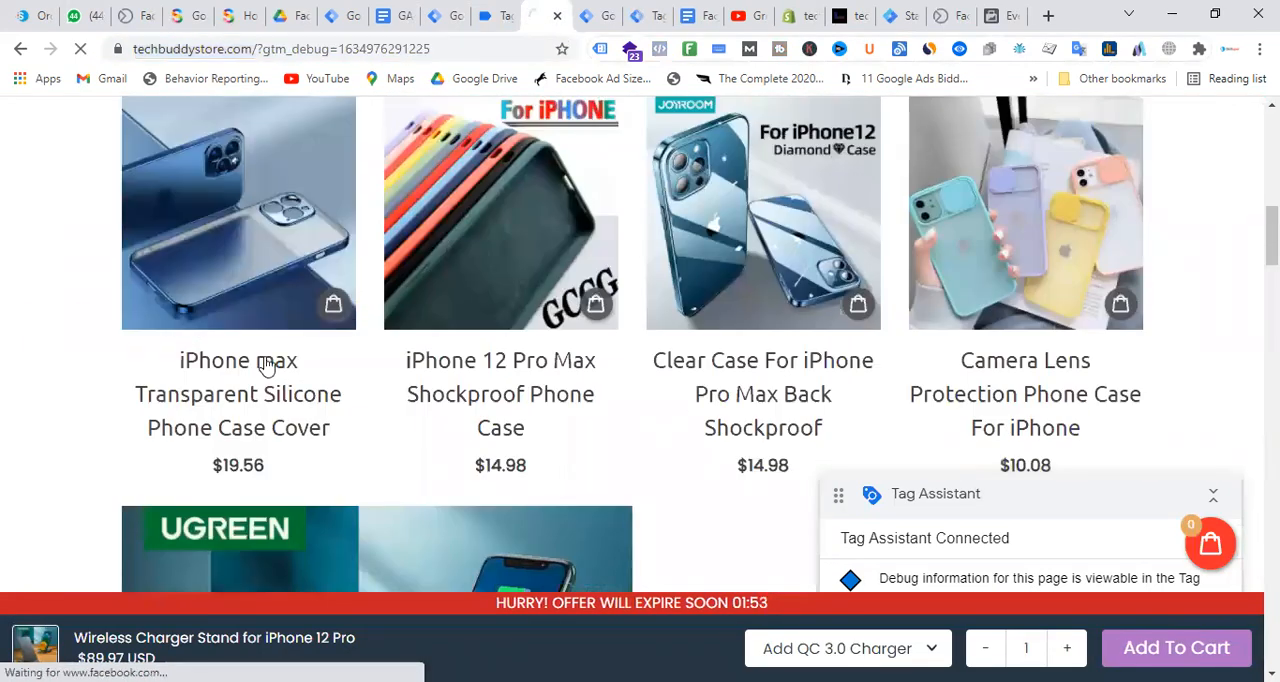
pyautogui.scroll(-4, 800, 334)
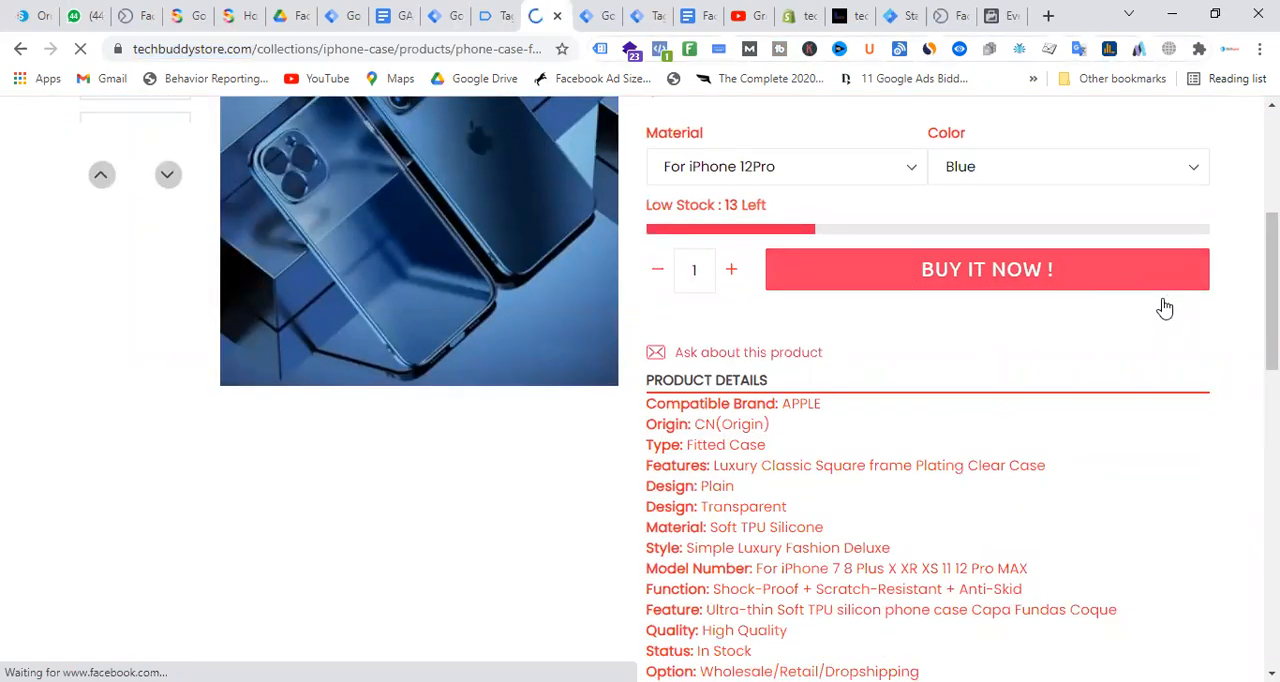
pyautogui.click(1016, 280)
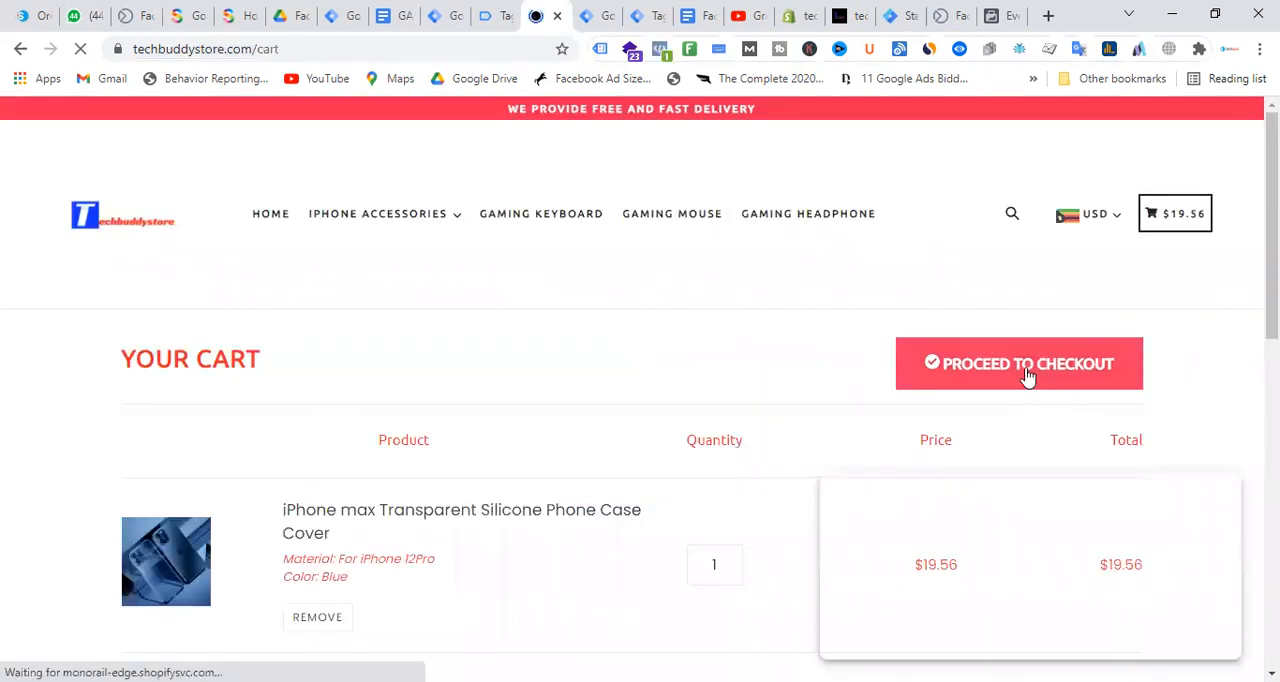
# Check the fired tags in the server container's preview summary and return to the store's checkout page
pyautogui.hotkey('ctrl', 'Tab')
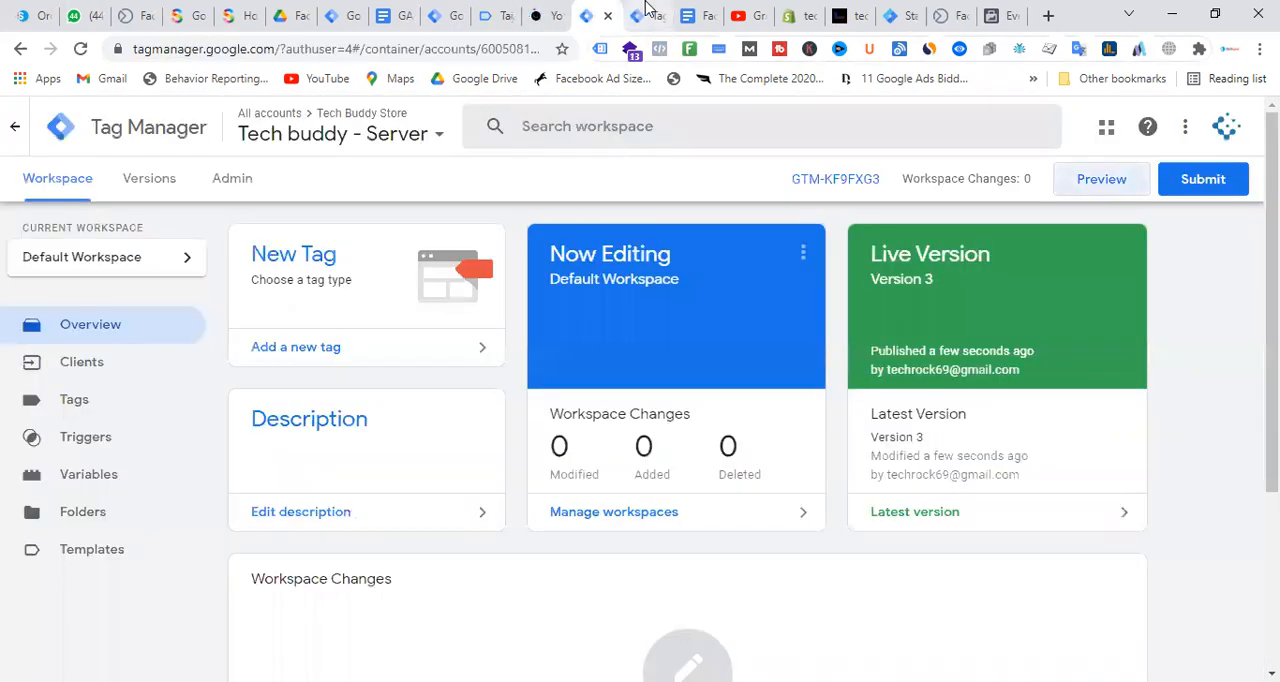
pyautogui.click(637, 15)
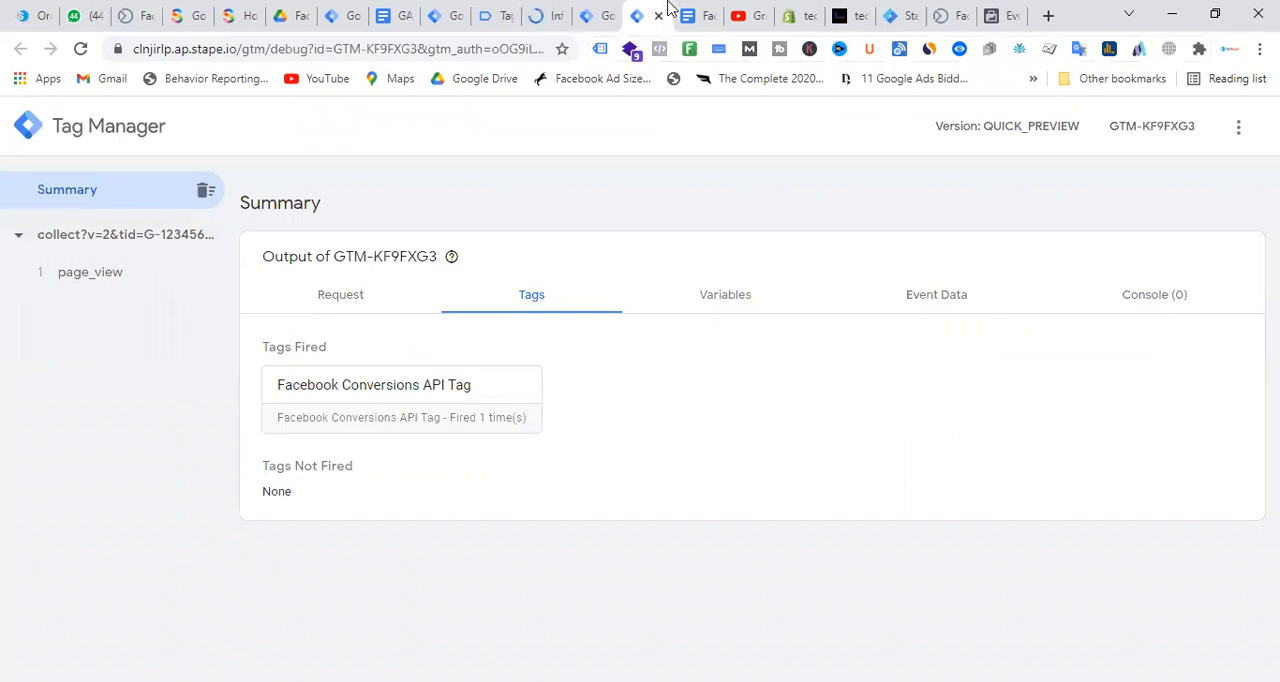
pyautogui.click(552, 12)
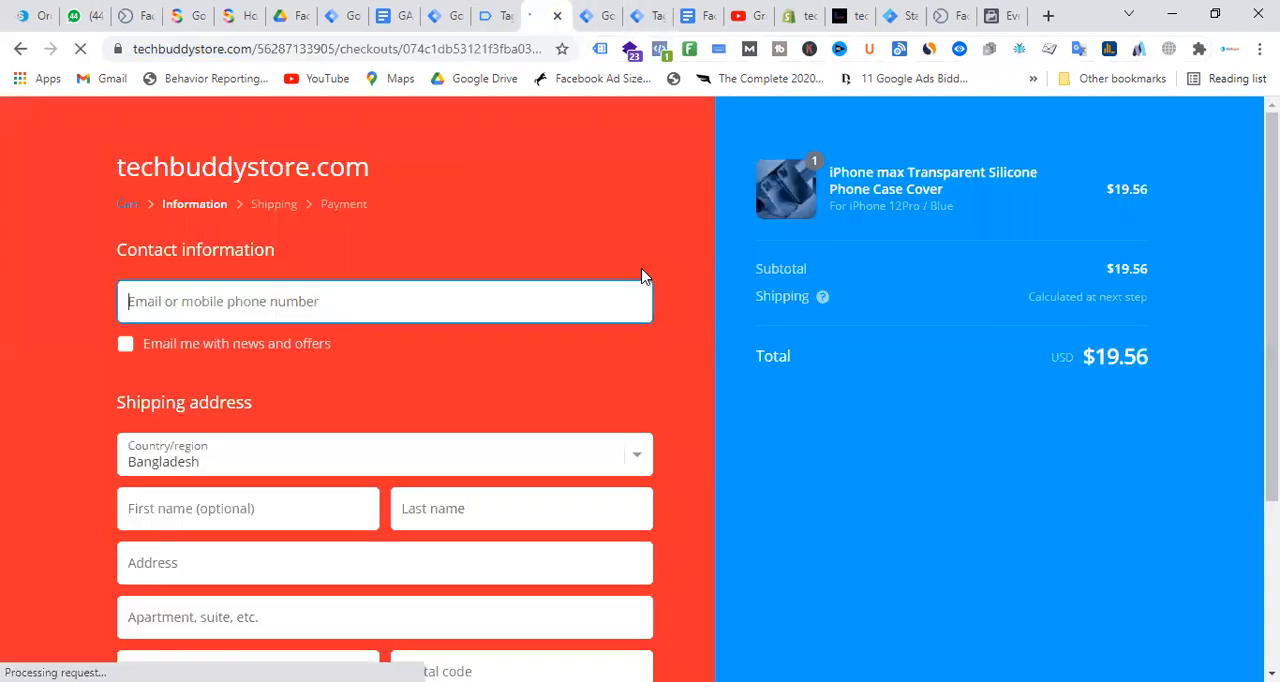
# Fill in the checkout's contact e-mail, customer name, phone and shipping address, including the apartment field, and continue to shipping
pyautogui.click(236, 302)
pyautogui.click(209, 358)
pyautogui.scroll(-2, 306, 331)
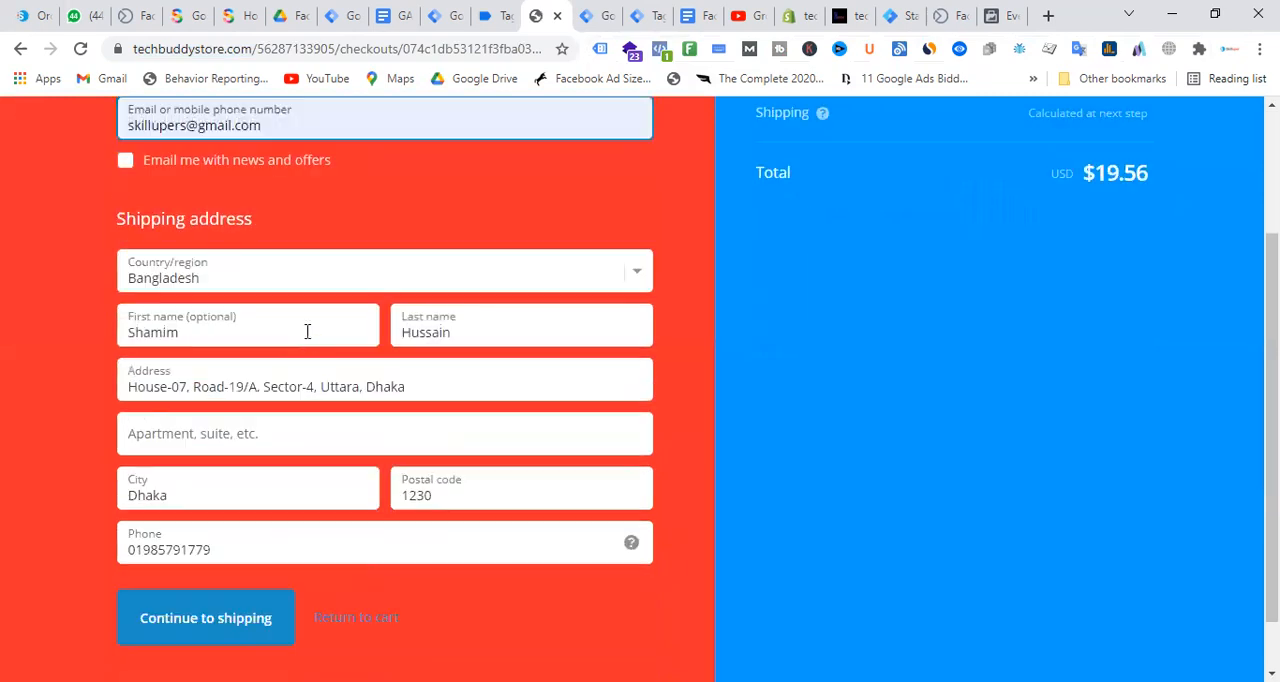
pyautogui.click(256, 428)
pyautogui.write('dhaka')
pyautogui.click(950, 468)
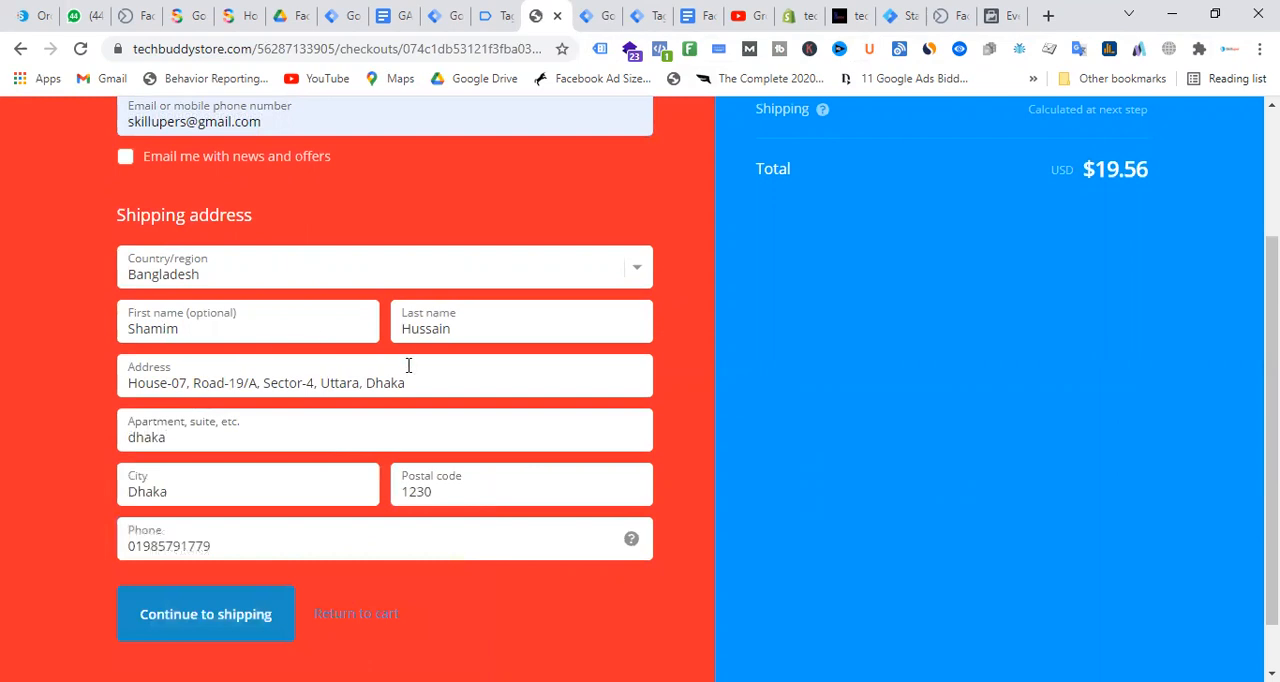
pyautogui.scroll(-1, 408, 366)
pyautogui.click(237, 566)
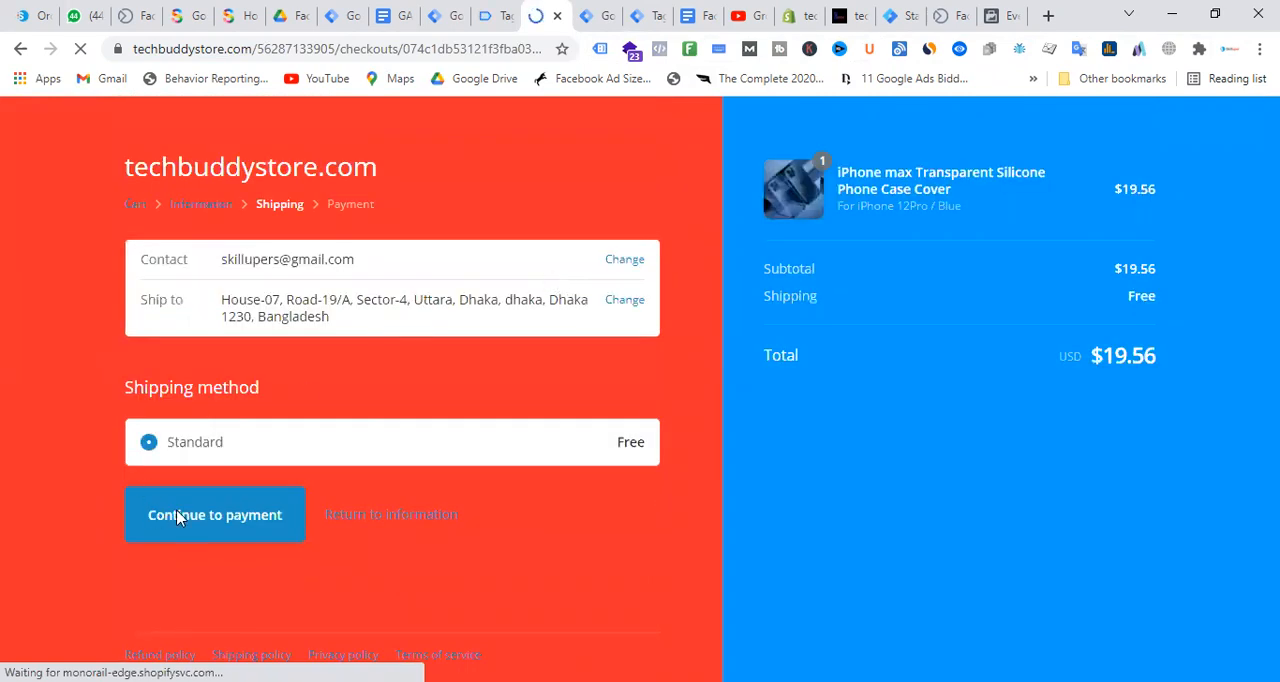
# Continue with Standard shipping to payment, choose Cash on Delivery (COD) with billing same as shipping address, and complete the order
pyautogui.click(231, 523)
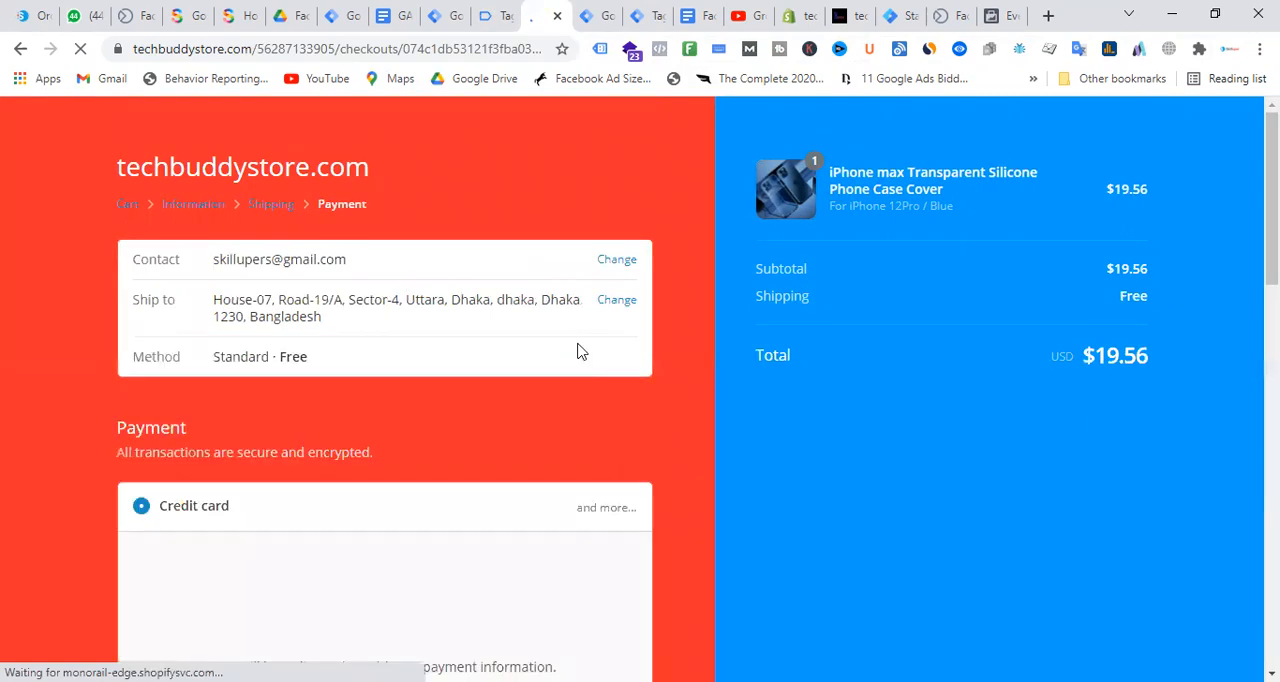
pyautogui.scroll(-3, 400, 402)
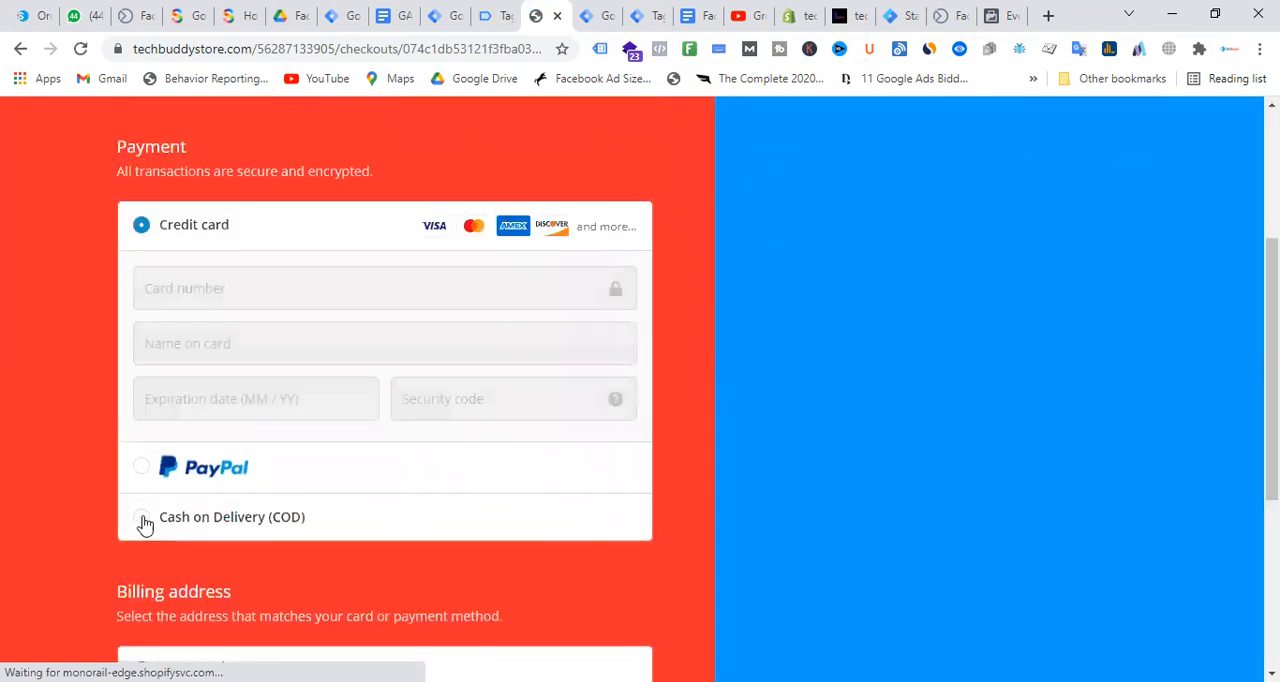
pyautogui.click(237, 518)
pyautogui.scroll(-2, 403, 383)
pyautogui.scroll(-2, 548, 348)
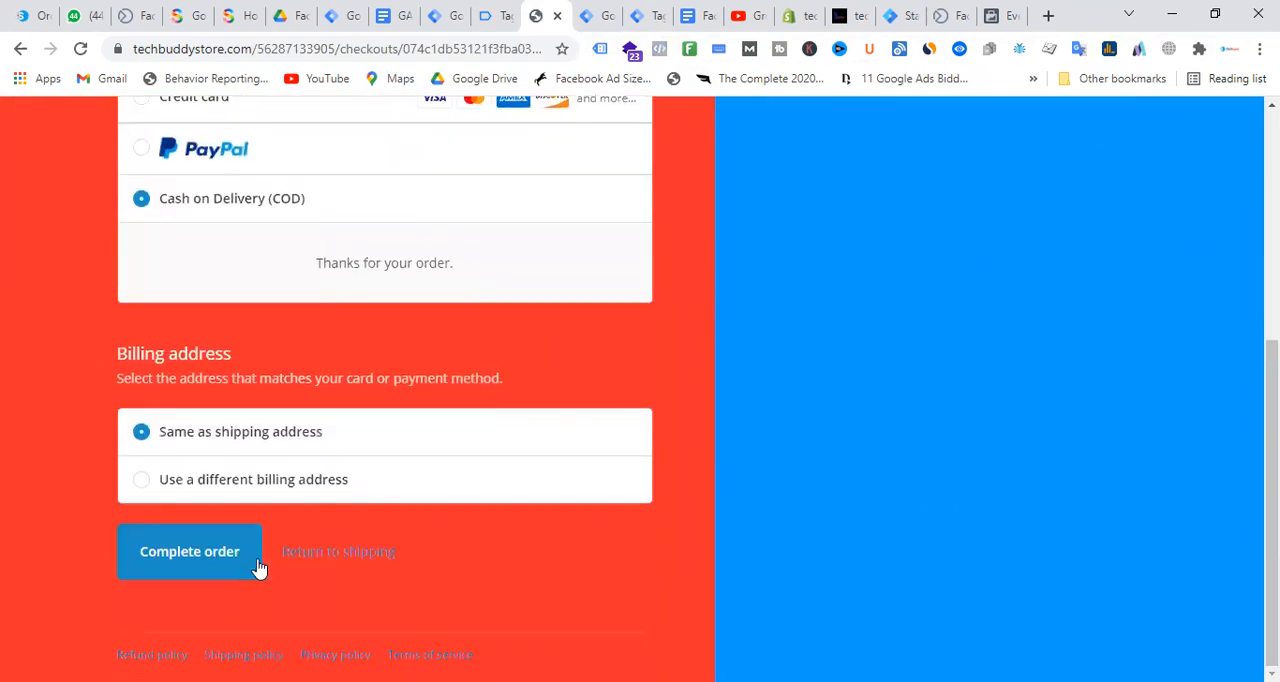
pyautogui.click(228, 566)
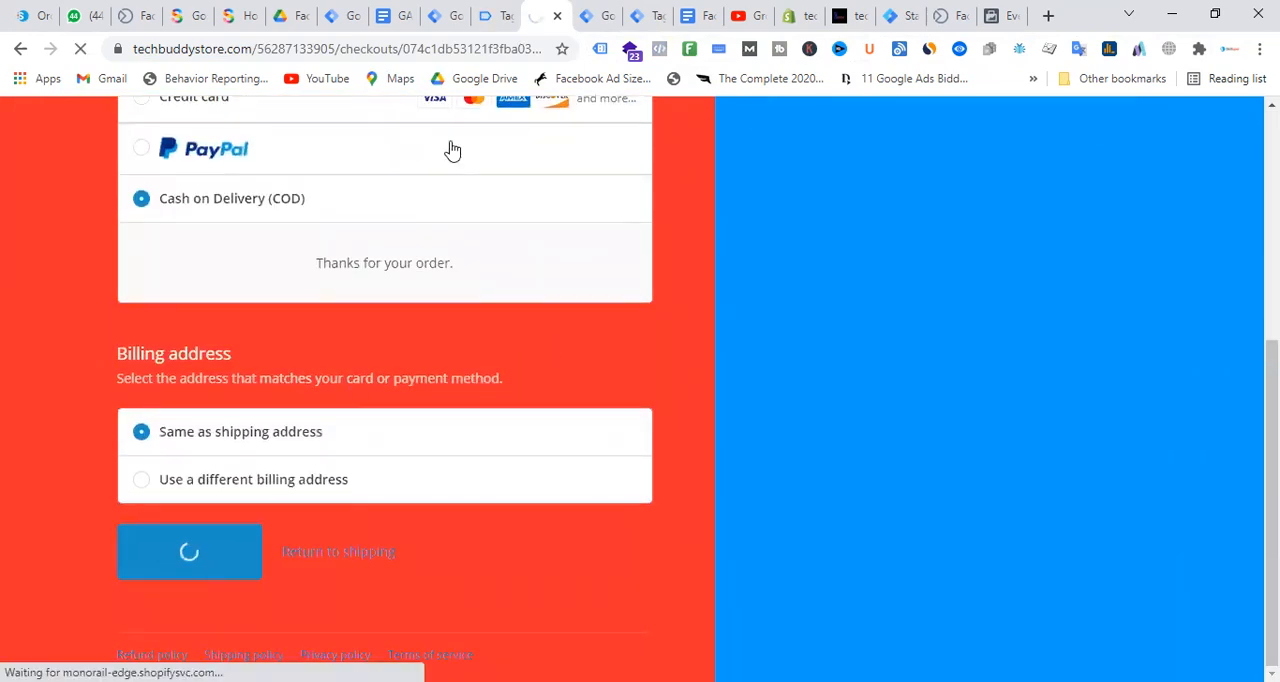
# Check that the store order went through and review the fired tags in the techbuddystore.com Tag Assistant summary
pyautogui.click(592, 15)
pyautogui.click(648, 12)
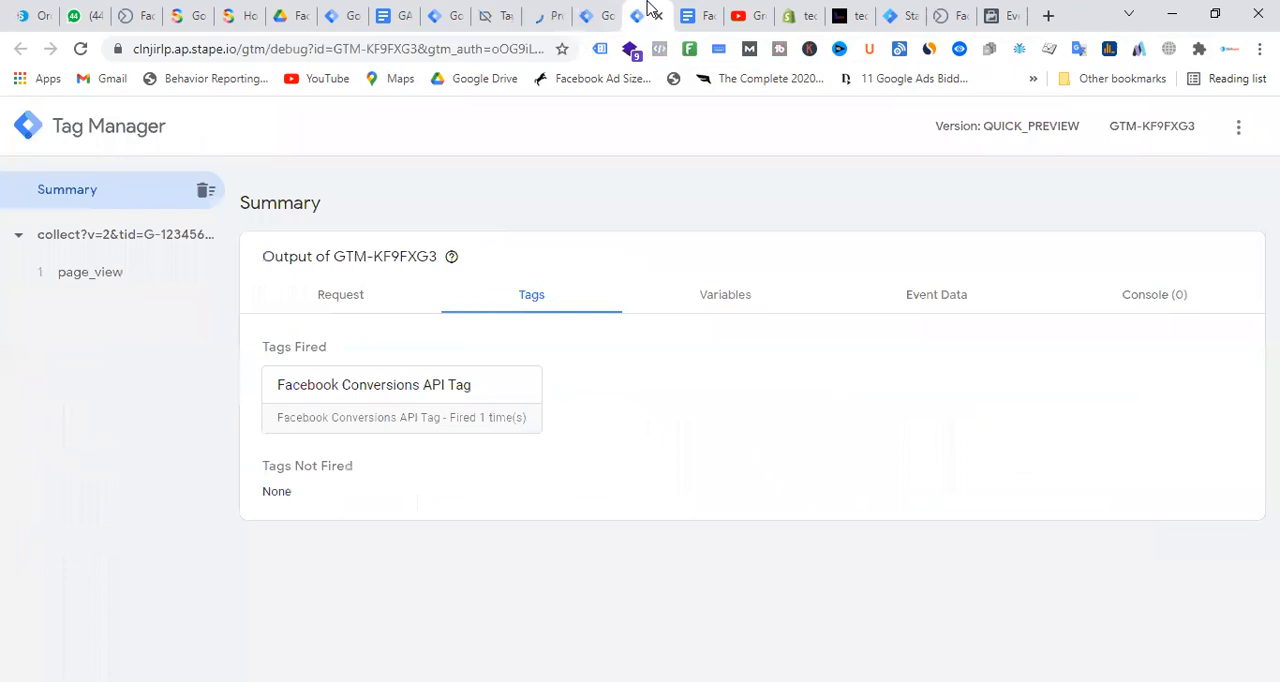
pyautogui.click(450, 12)
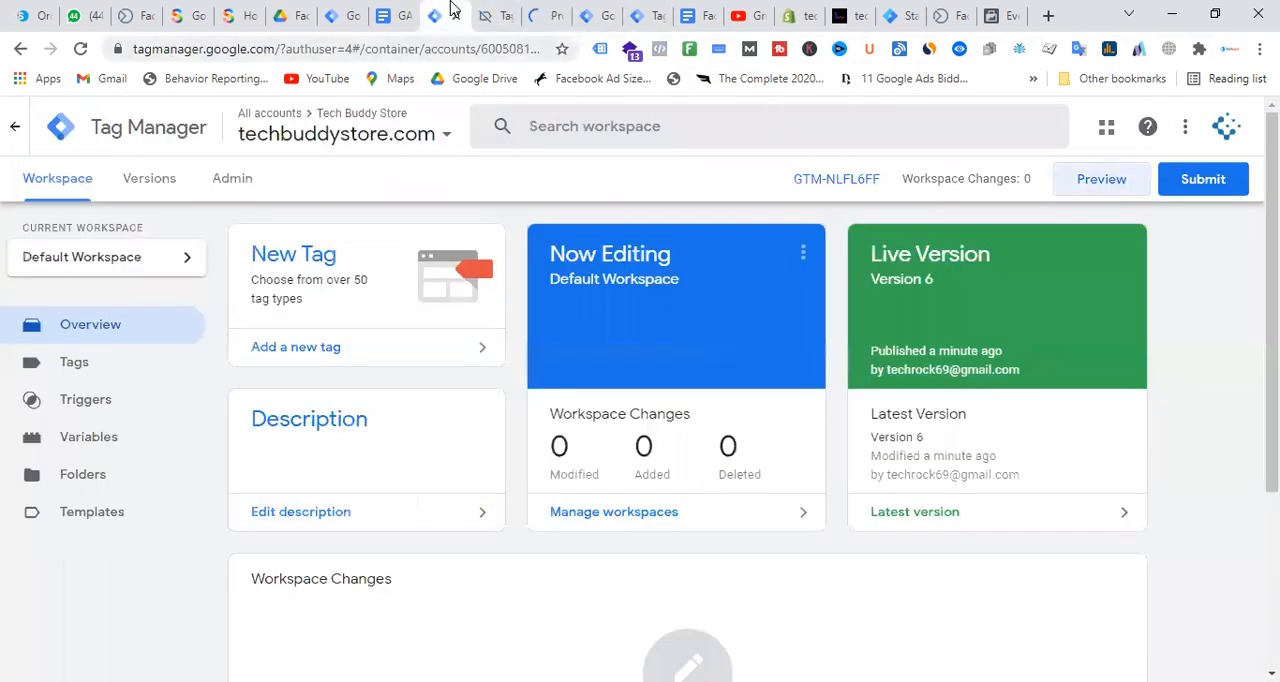
pyautogui.click(500, 12)
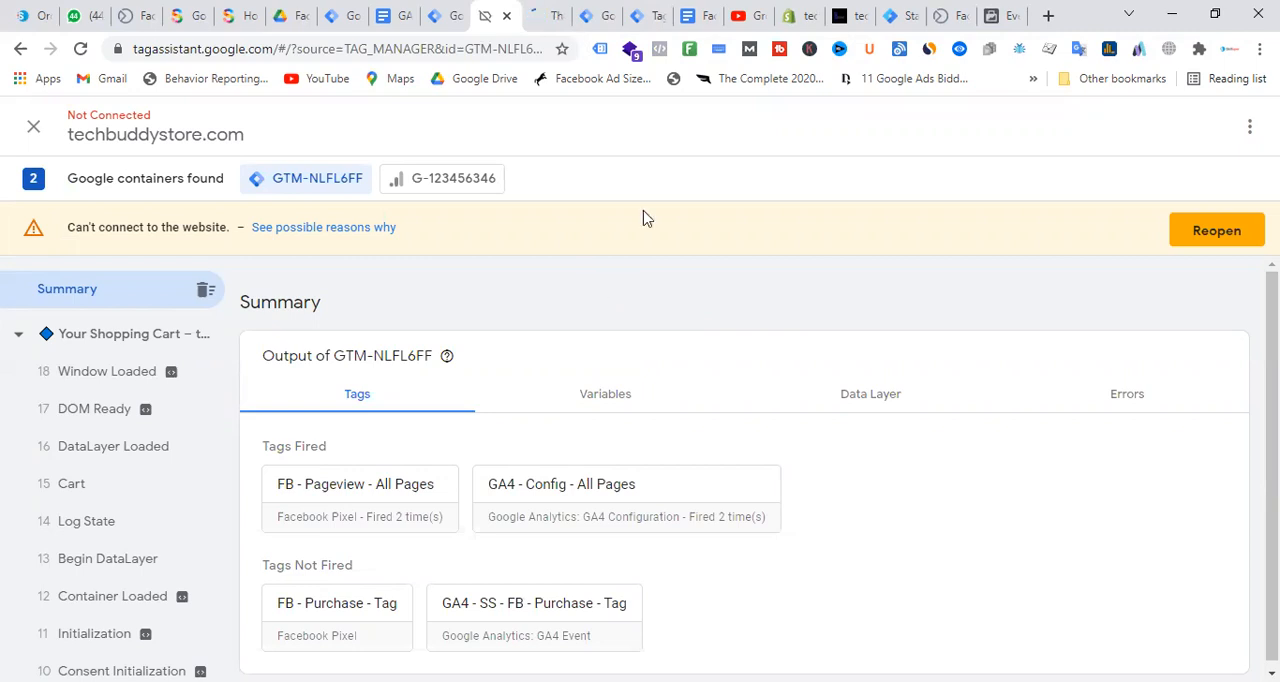
pyautogui.click(541, 12)
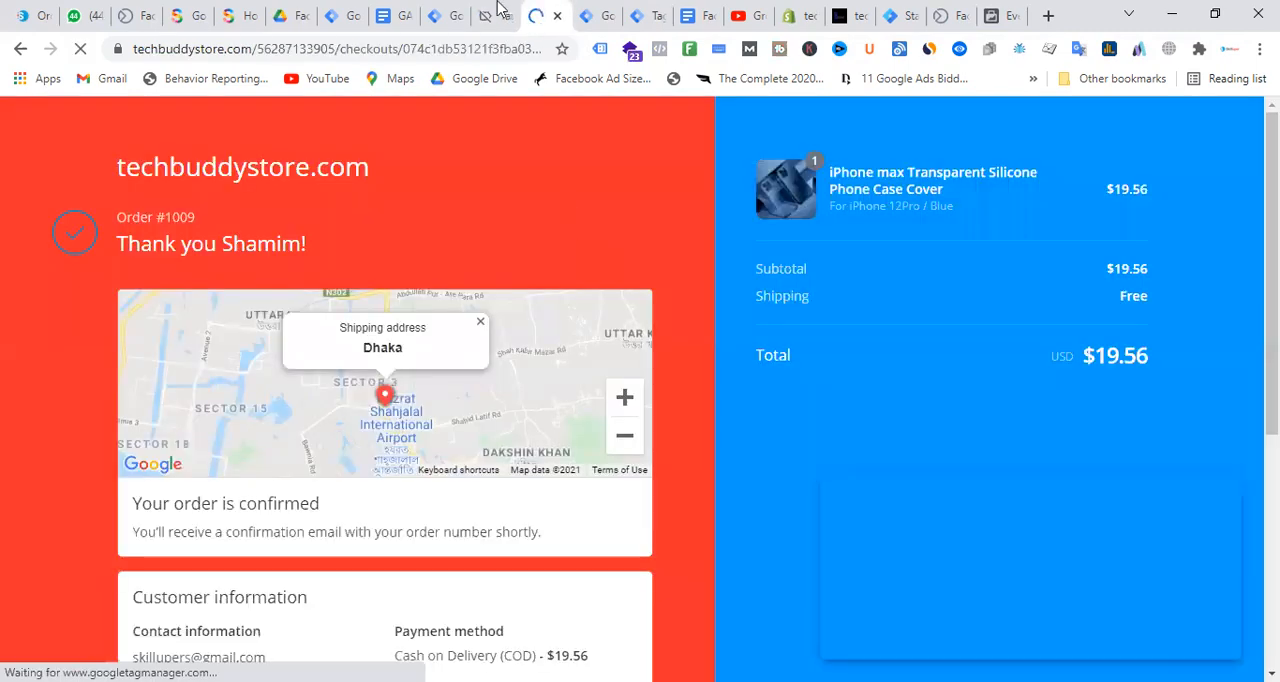
pyautogui.click(497, 14)
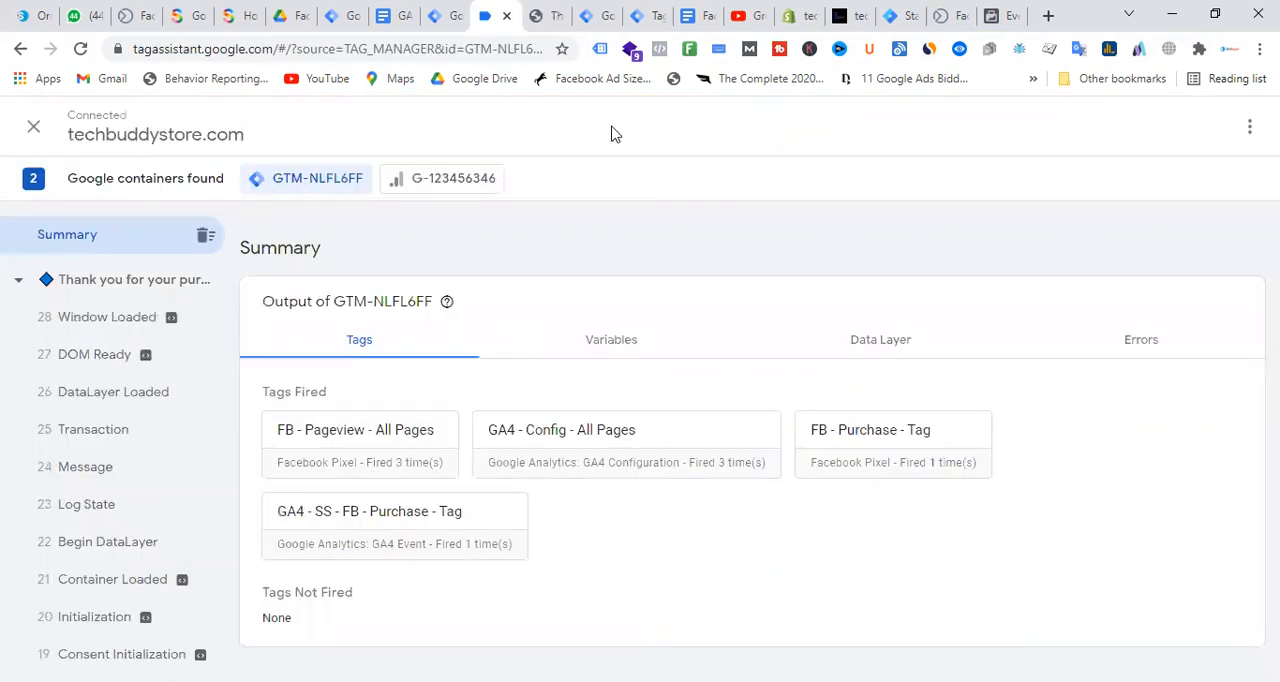
# Inspect the purchase event's tags, variables and event data in the server container's preview
pyautogui.click(662, 13)
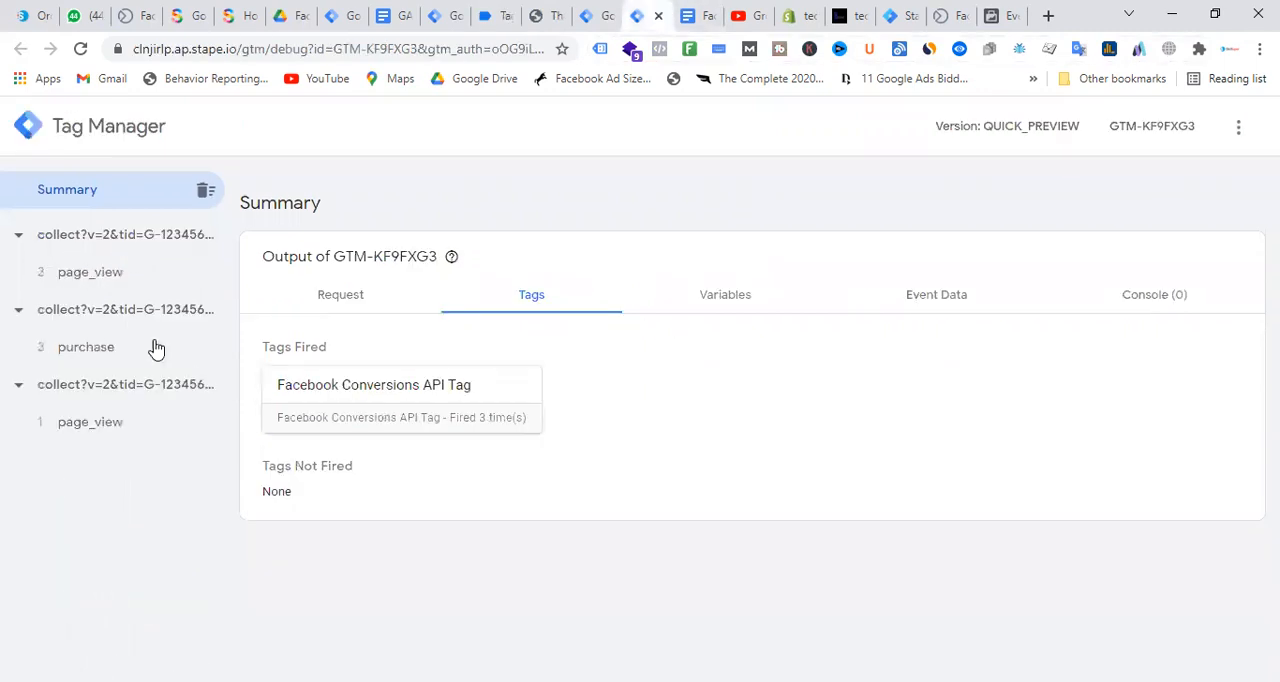
pyautogui.click(110, 345)
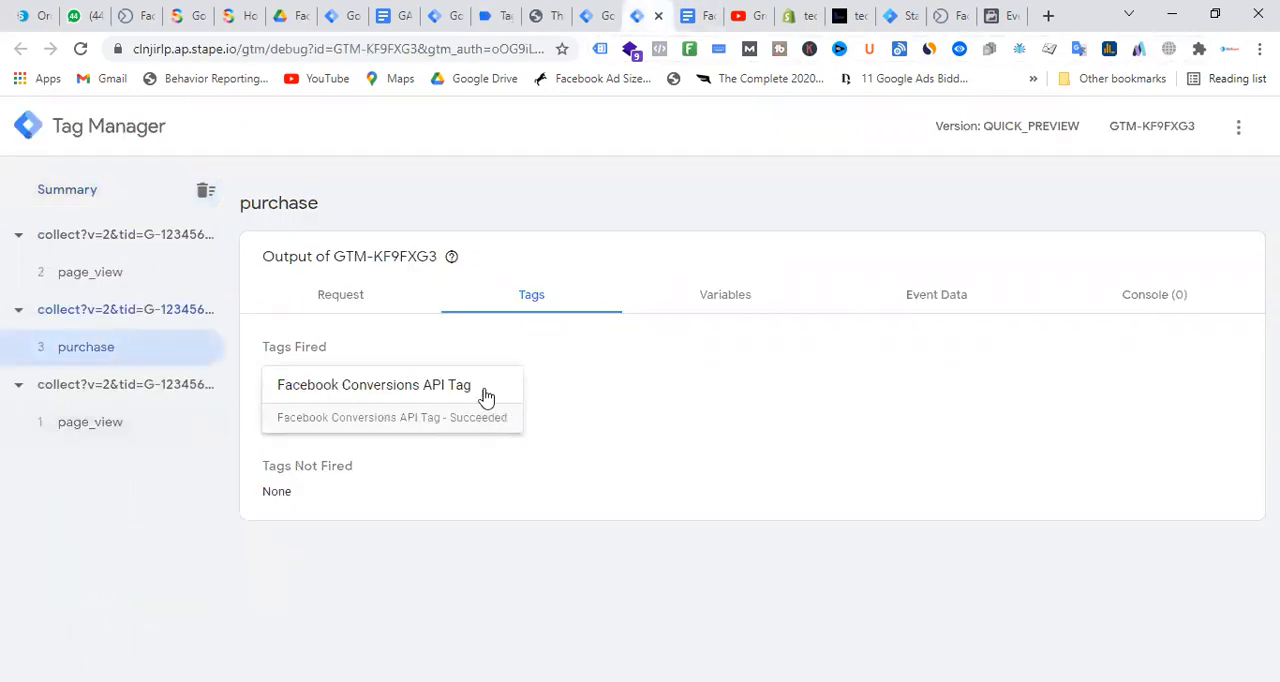
pyautogui.click(747, 299)
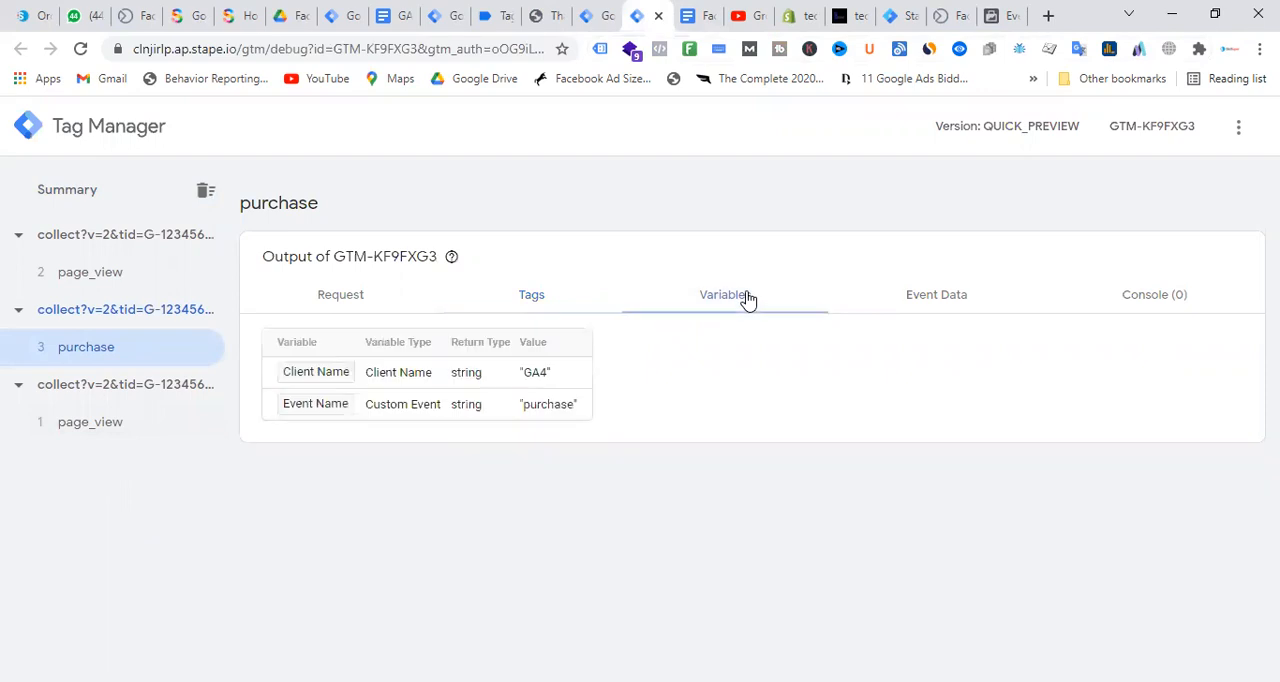
pyautogui.click(958, 303)
pyautogui.scroll(-3, 508, 363)
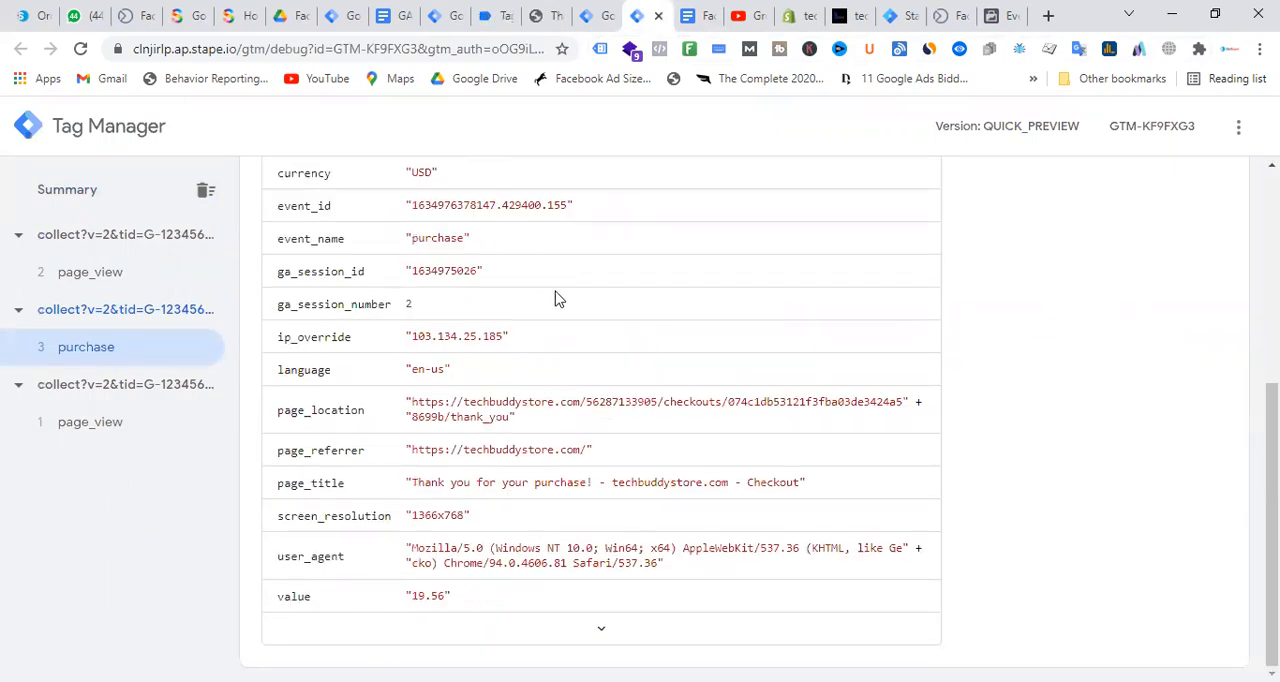
pyautogui.scroll(5, 606, 350)
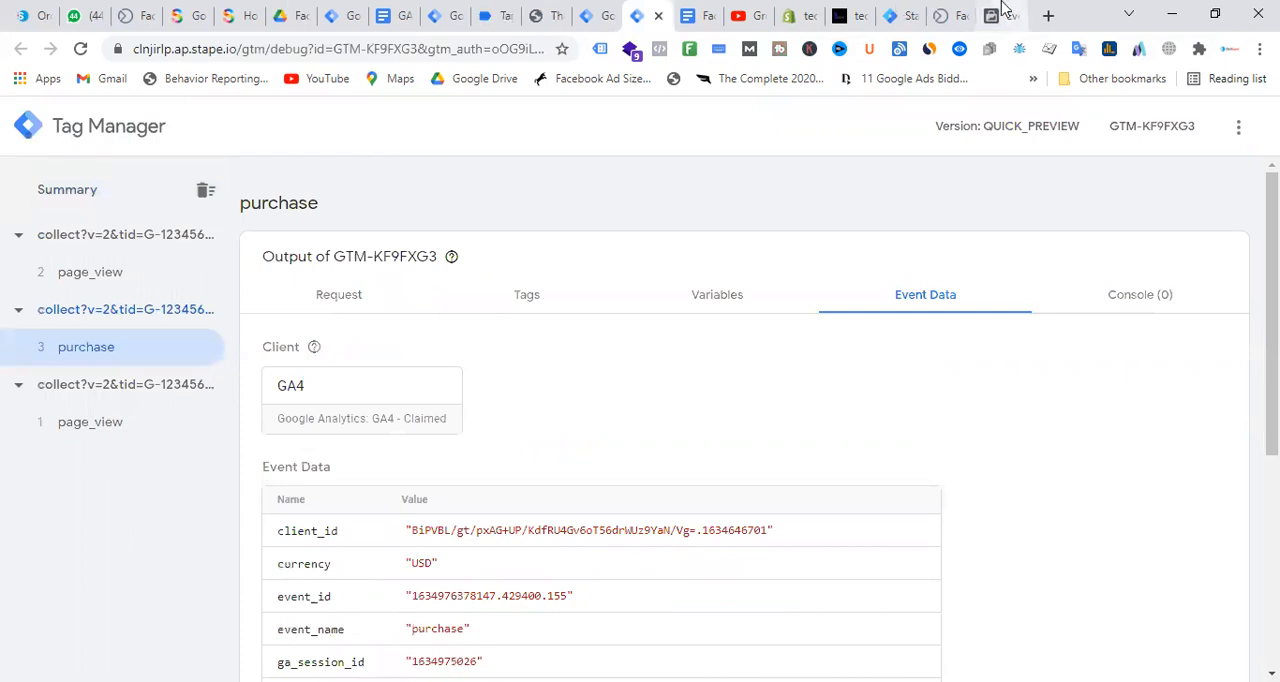
# Review the browser and server PageView and Purchase events in Techbuddy - Pixel's Test Events, and return to the Conversion API setup document
pyautogui.click(1003, 10)
pyautogui.scroll(-4, 806, 277)
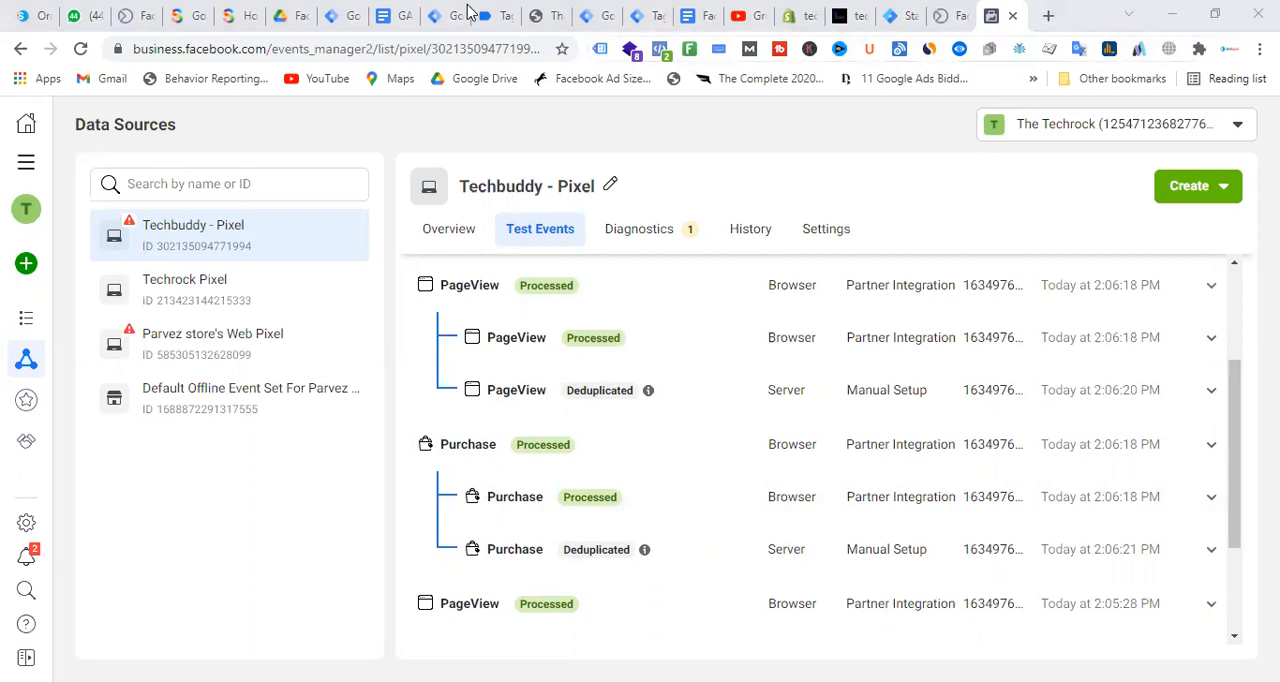
pyautogui.scroll(1, 955, 300)
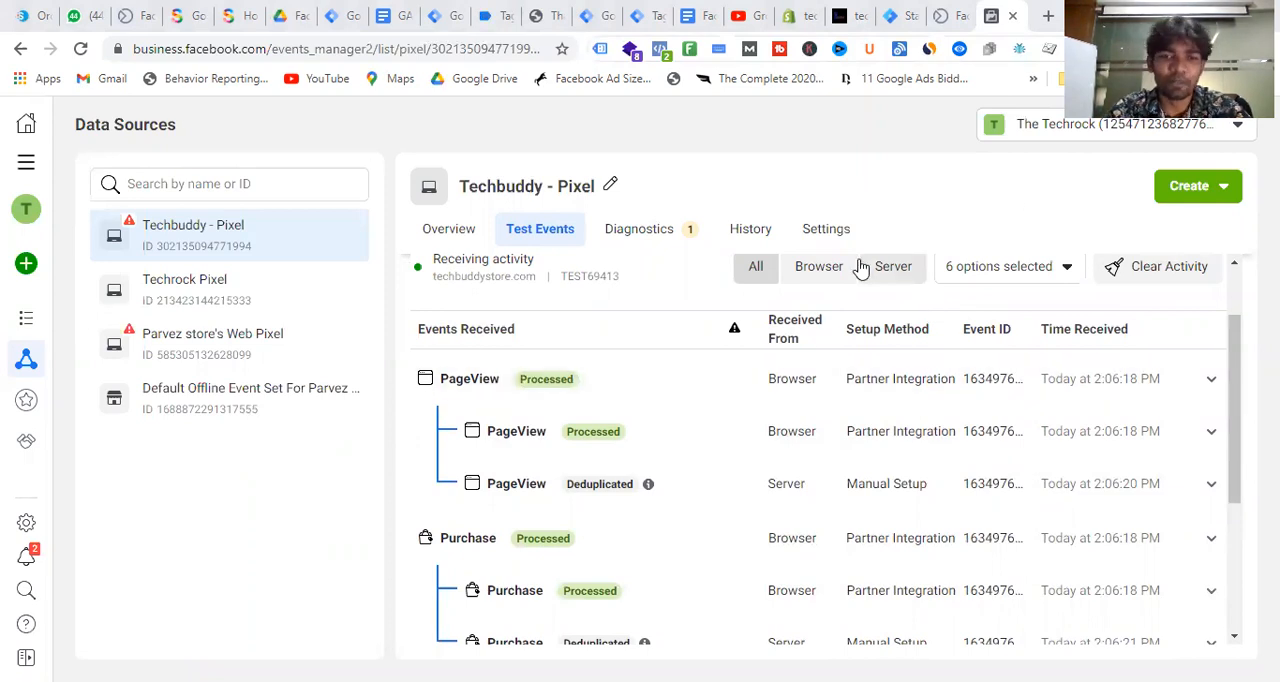
pyautogui.scroll(-3, 591, 434)
pyautogui.scroll(2, 646, 405)
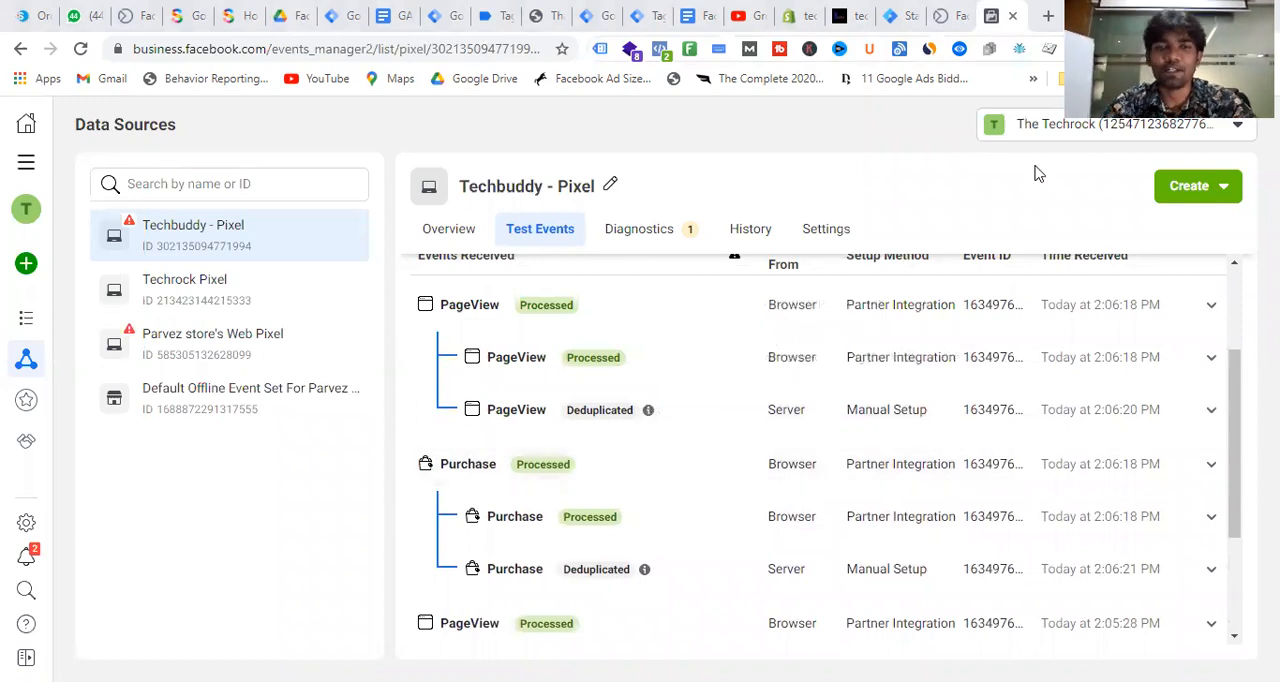
pyautogui.click(705, 12)
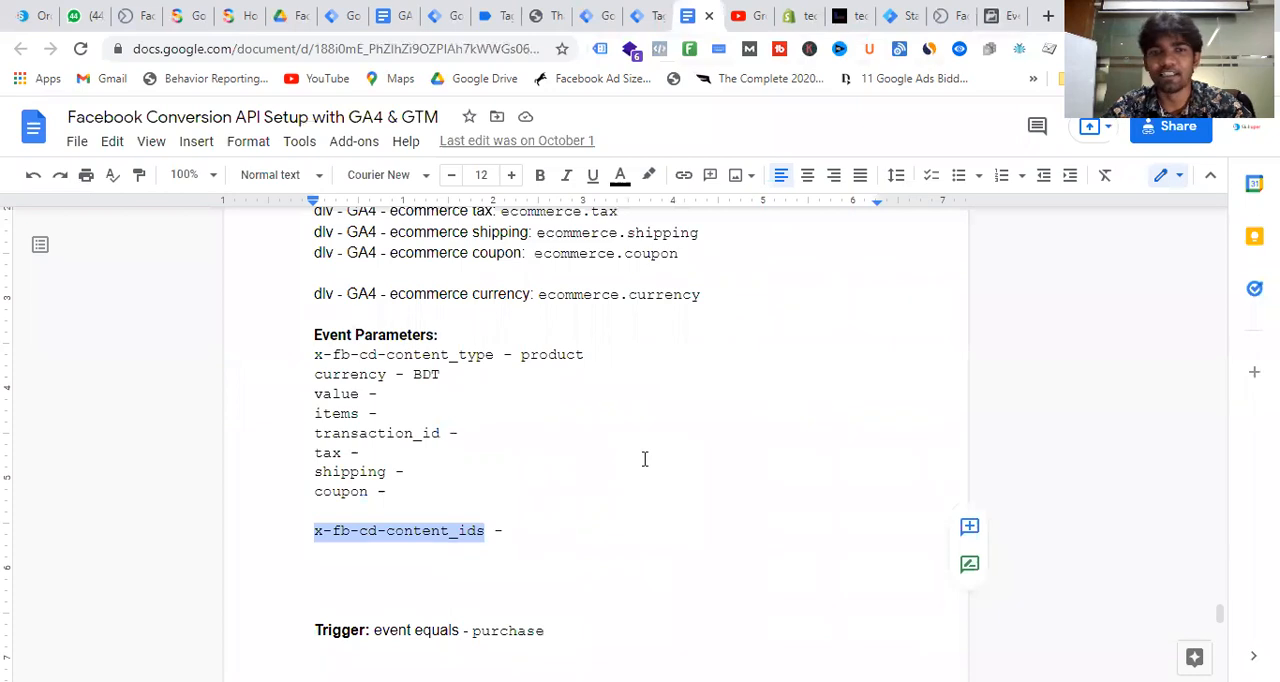